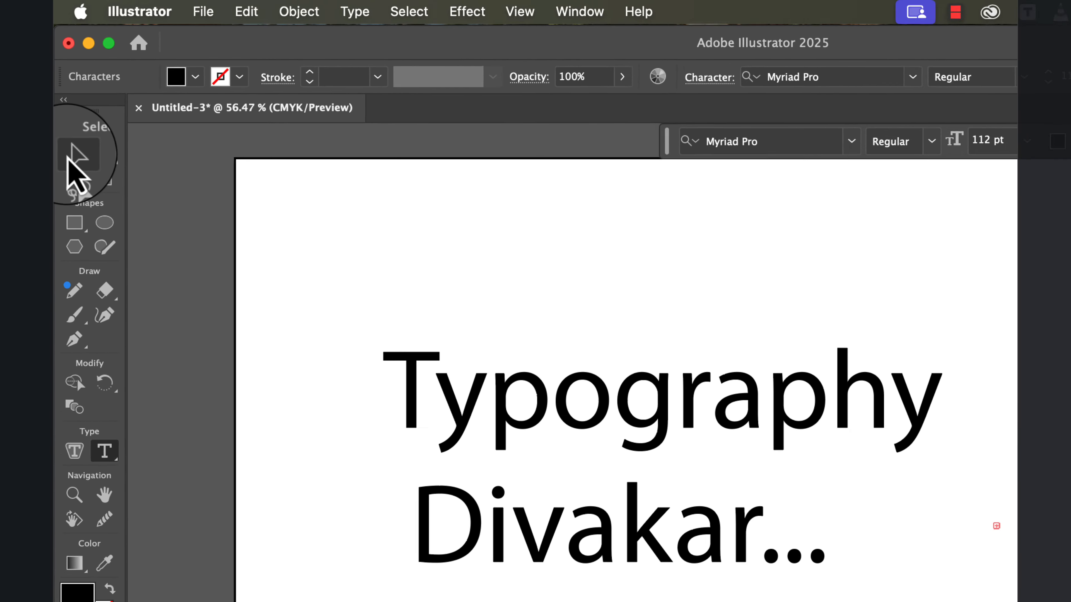
# Delete the second text line and reposition the word "Typography" at about X 421 pt, Y 279 pt.
pyautogui.click(70, 105)
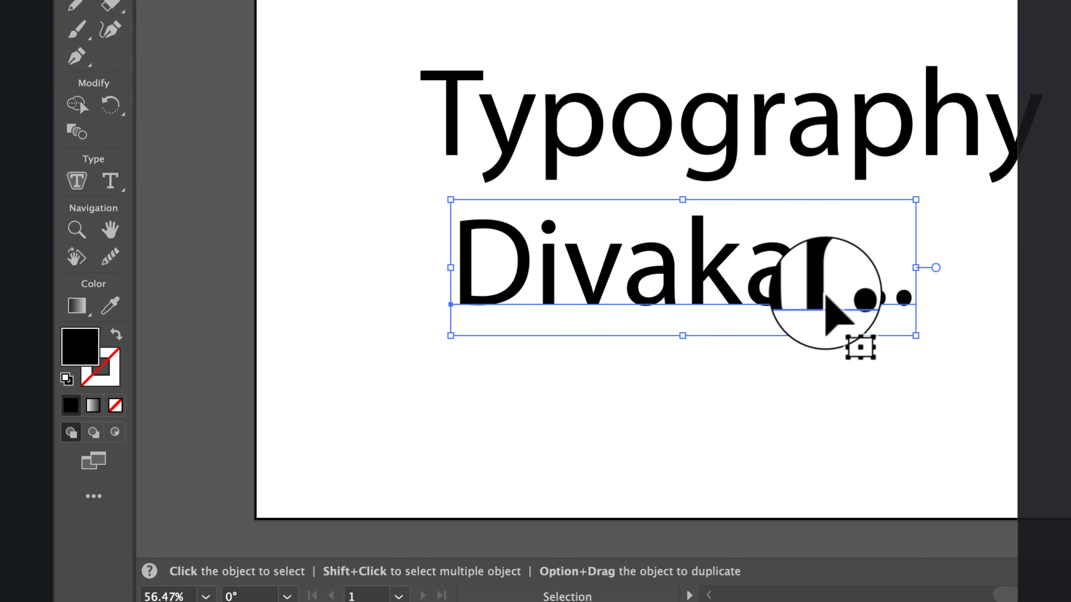
pyautogui.press('Delete')
pyautogui.click(713, 139)
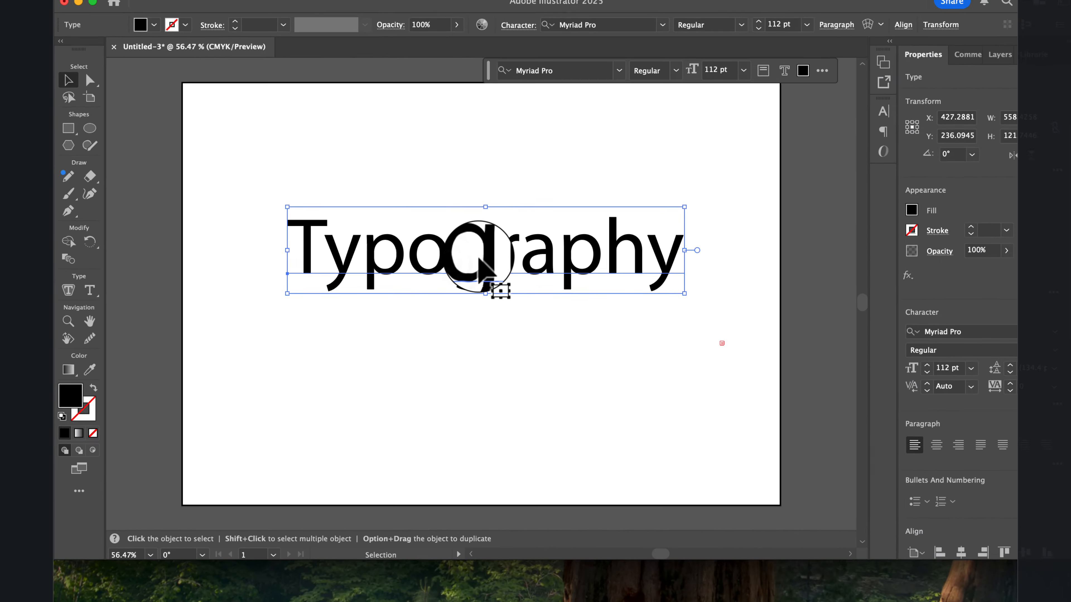
pyautogui.moveTo(479, 259); pyautogui.dragTo(493, 279)
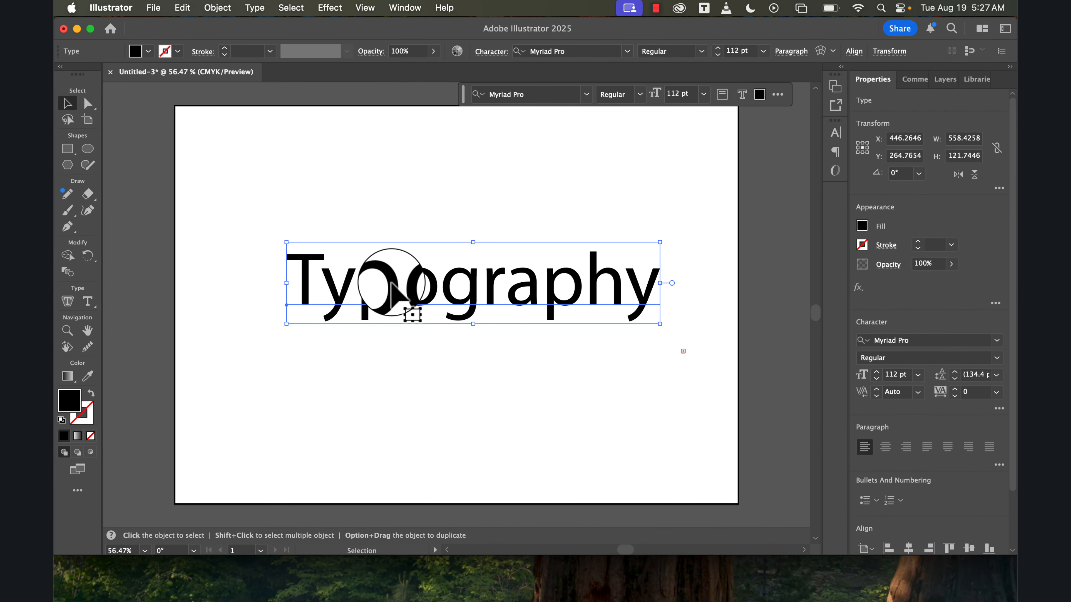
pyautogui.moveTo(392, 291); pyautogui.dragTo(382, 306)
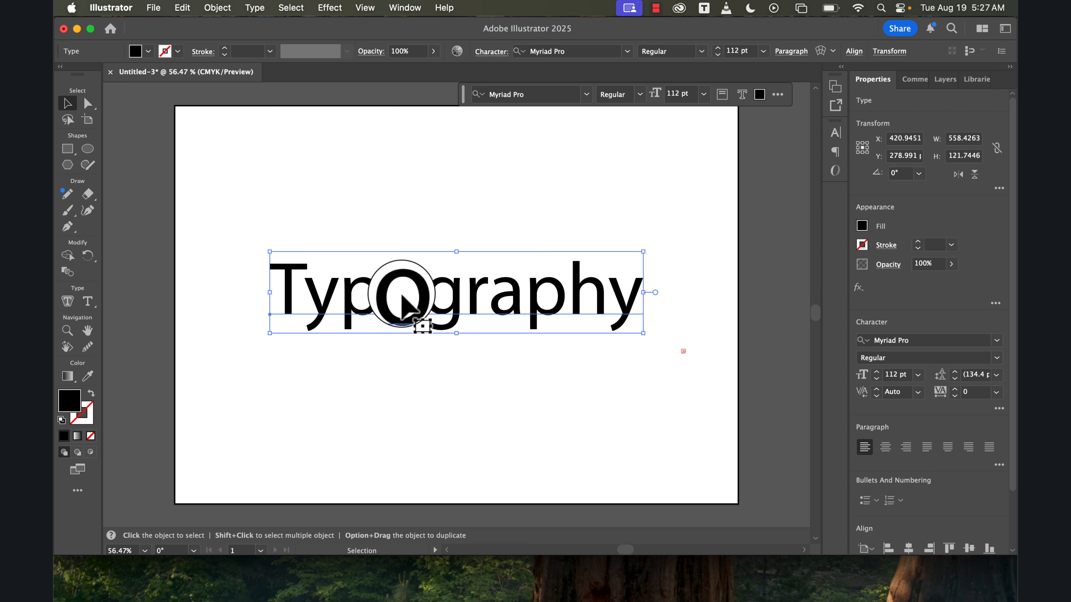
# Create an area text frame about 573 by 191 pt below "Typography", fill it with random letters, and select all its text.
pyautogui.click(88, 300)
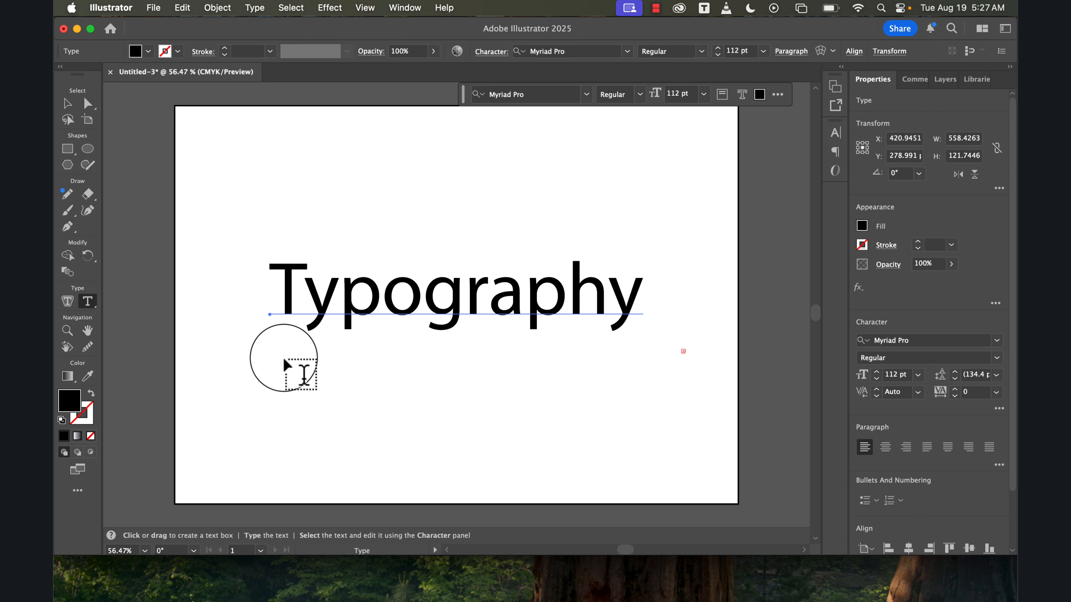
pyautogui.moveTo(393, 399); pyautogui.dragTo(667, 485)
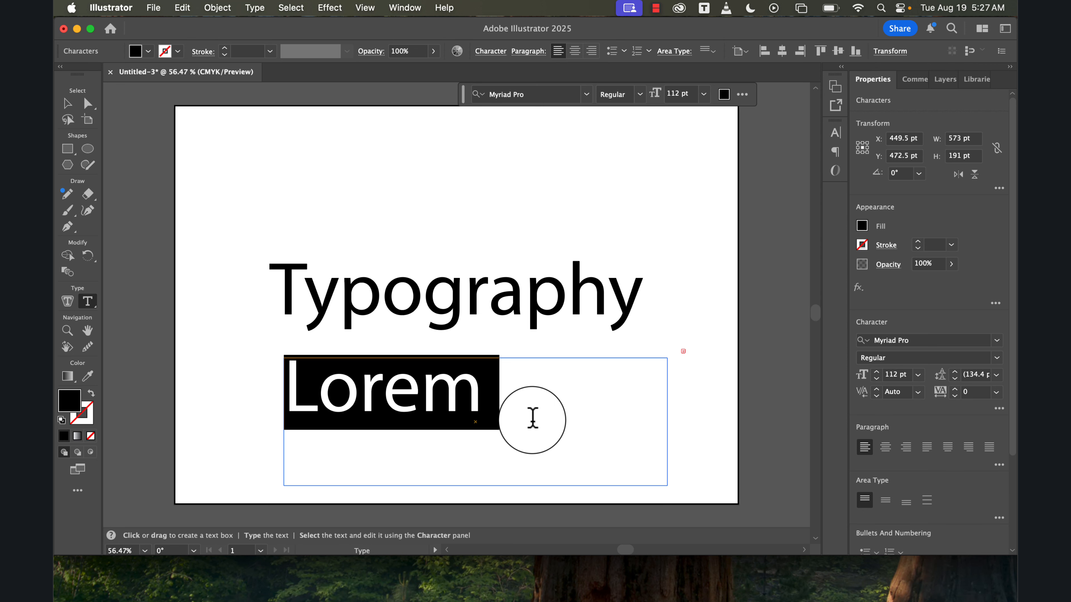
pyautogui.write('aldfnladfnla')
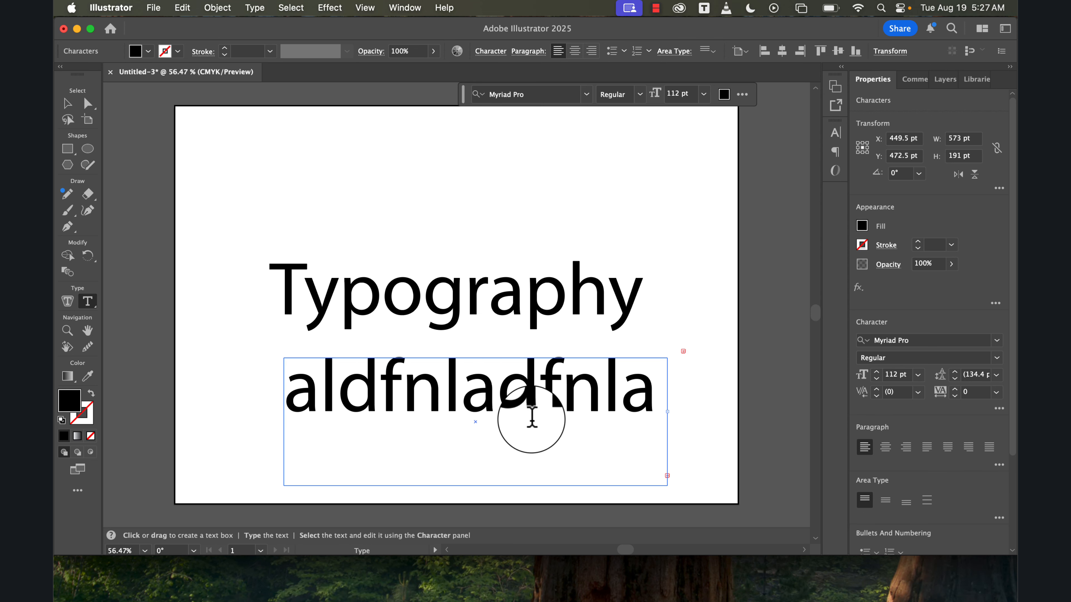
pyautogui.press('super+a')
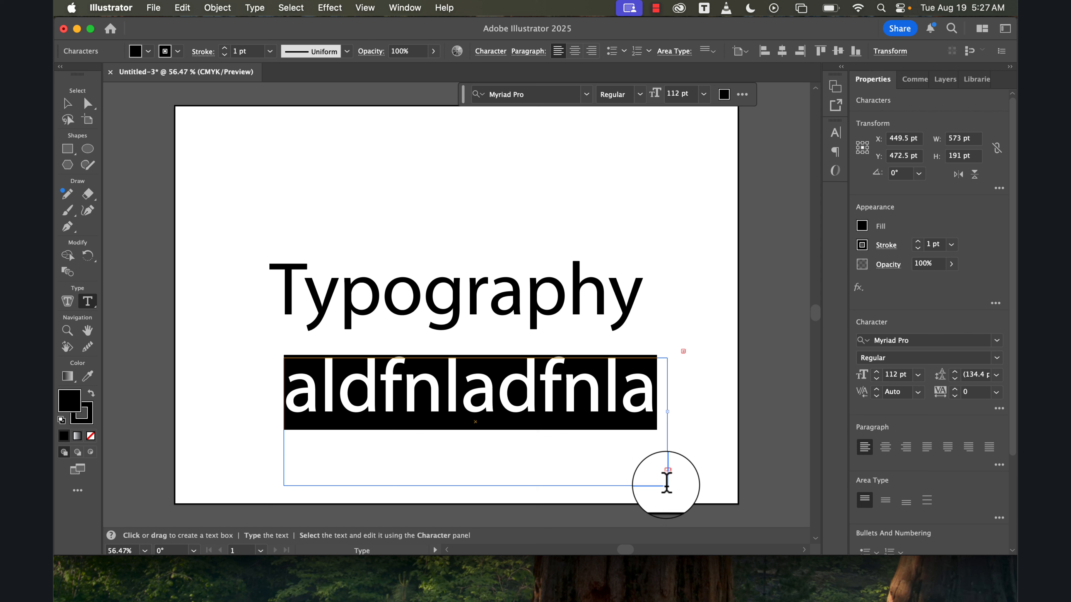
# Narrow the filler text frame to about 513 pt and move it to the artboard's left edge.
pyautogui.click(67, 110)
pyautogui.click(562, 416)
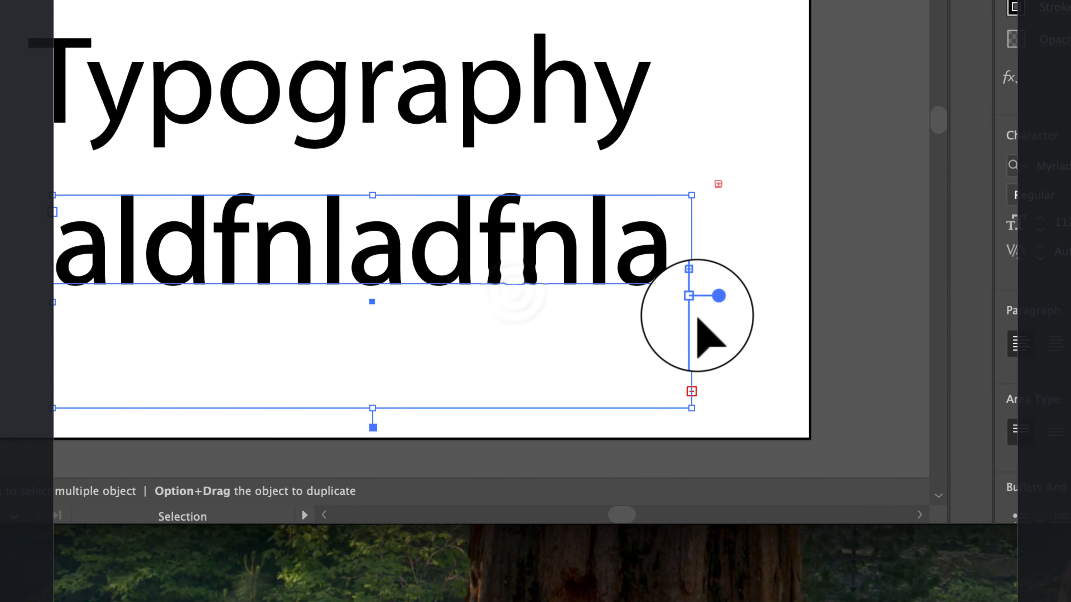
pyautogui.moveTo(694, 304); pyautogui.dragTo(624, 319)
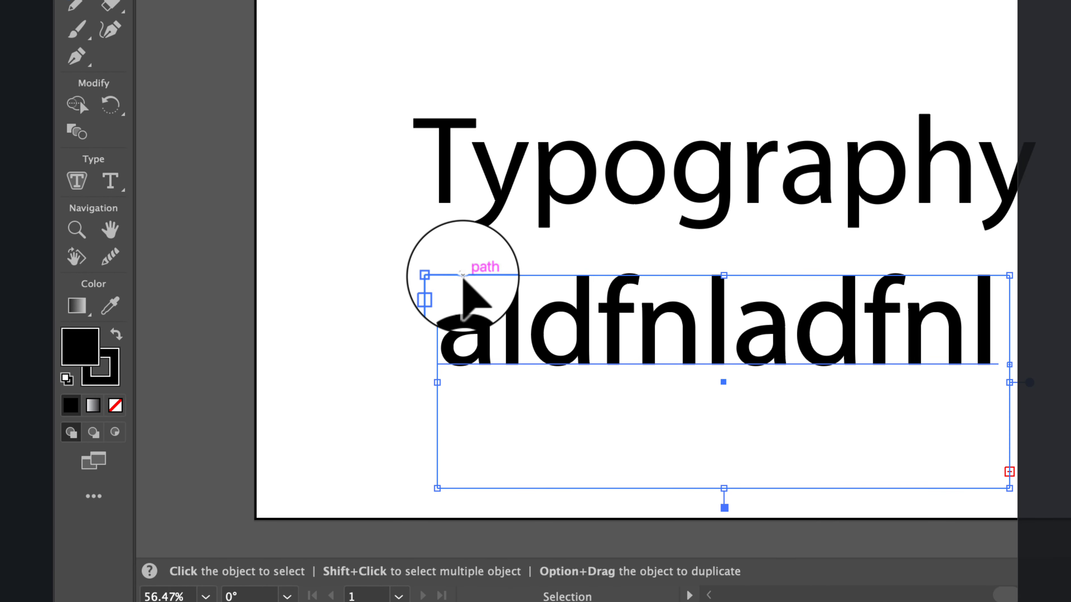
pyautogui.moveTo(462, 276); pyautogui.dragTo(268, 238)
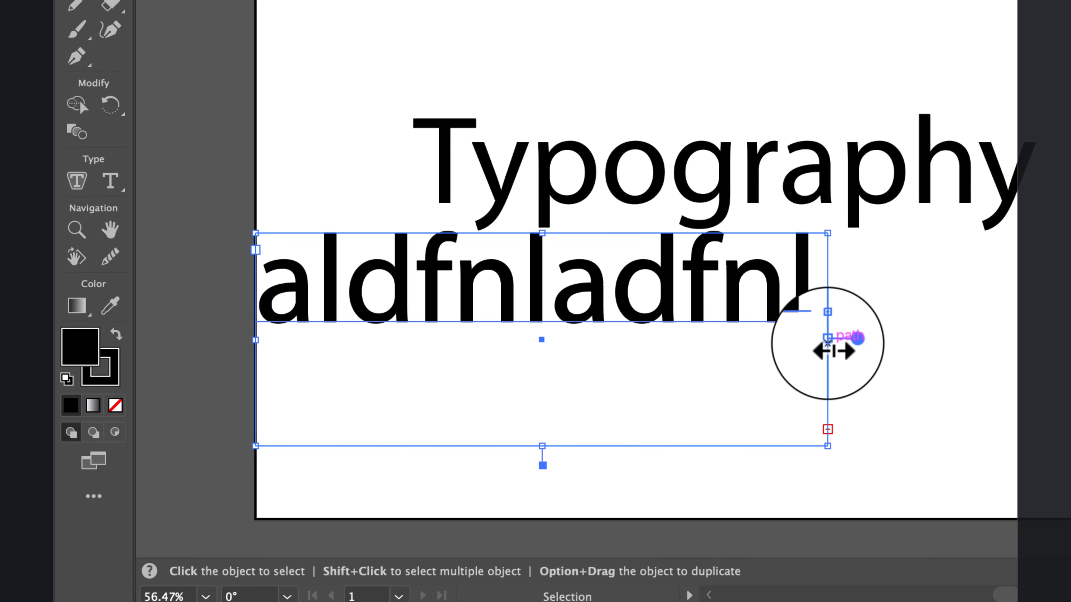
# Widen the filler text frame past the artboard's right edge to about 1661 pt.
pyautogui.moveTo(831, 349); pyautogui.dragTo(1062, 359)
pyautogui.moveTo(961, 367); pyautogui.dragTo(1070, 373)
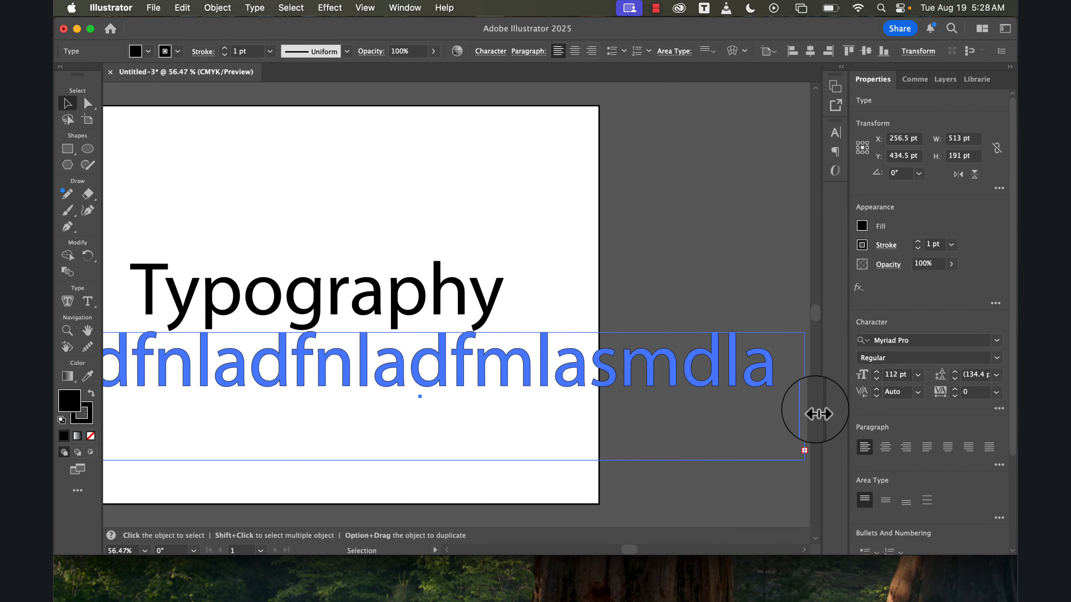
pyautogui.moveTo(818, 413); pyautogui.dragTo(770, 418)
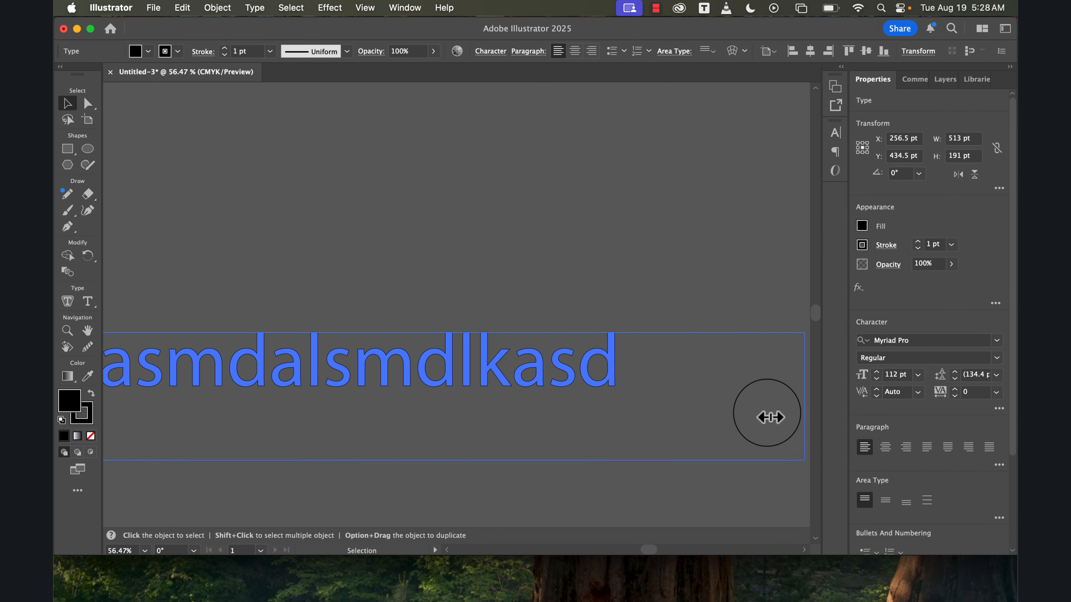
pyautogui.moveTo(508, 413); pyautogui.dragTo(505, 414)
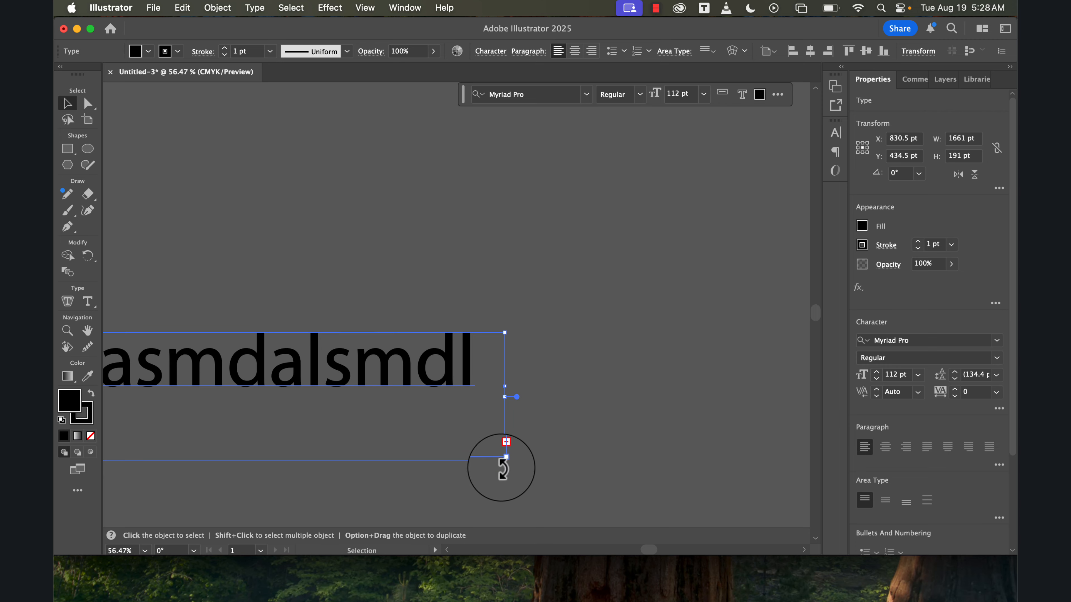
# Extend the filler text frame's right side to about 1934 pt wide so the overflowing letters fit.
pyautogui.press('super+equal')
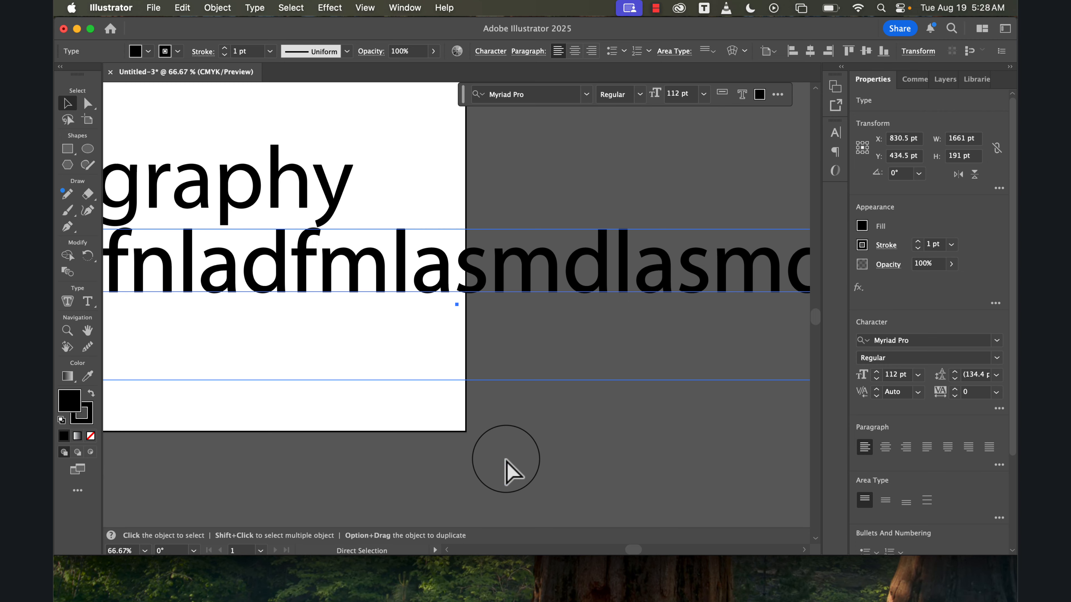
pyautogui.press('super+equal')
pyautogui.press('super+minus')
pyautogui.press('super+minus')
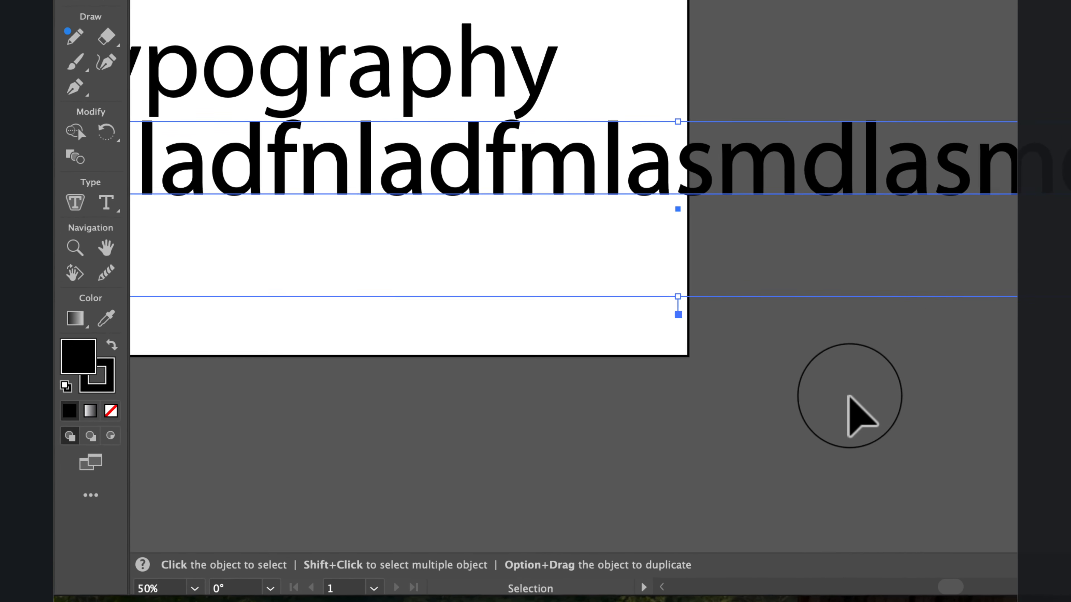
pyautogui.click(632, 385)
pyautogui.press('space')
pyautogui.moveTo(631, 386); pyautogui.dragTo(219, 398)
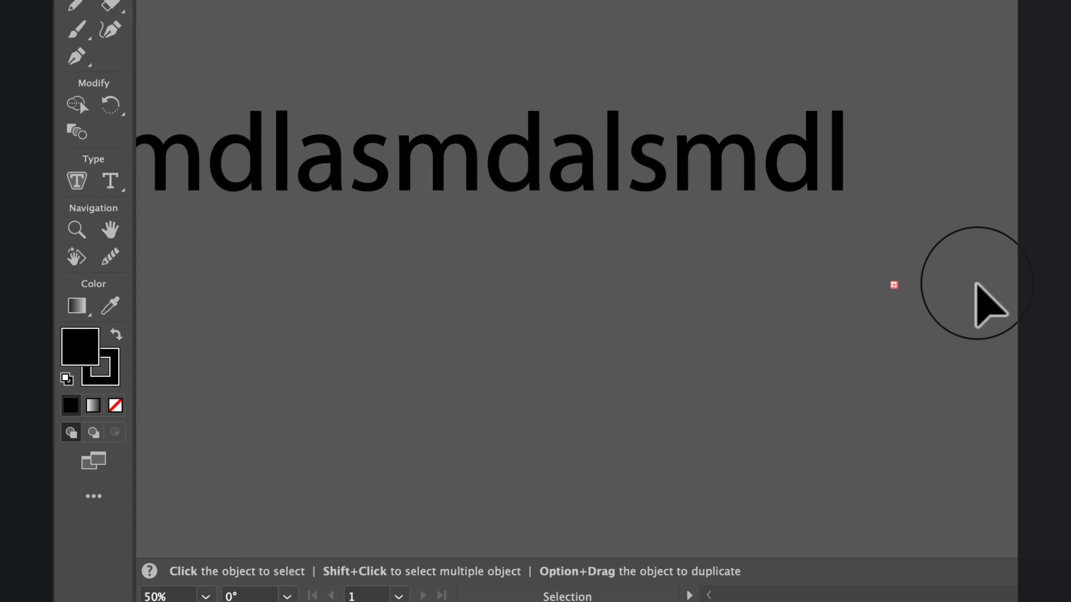
pyautogui.click(796, 168)
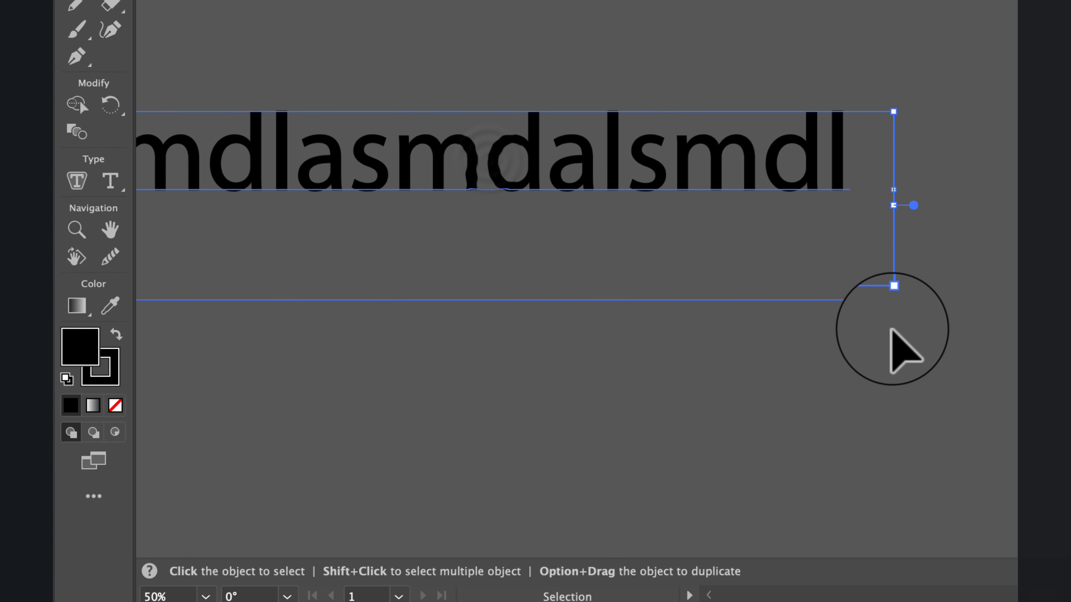
pyautogui.moveTo(898, 208); pyautogui.dragTo(1070, 213)
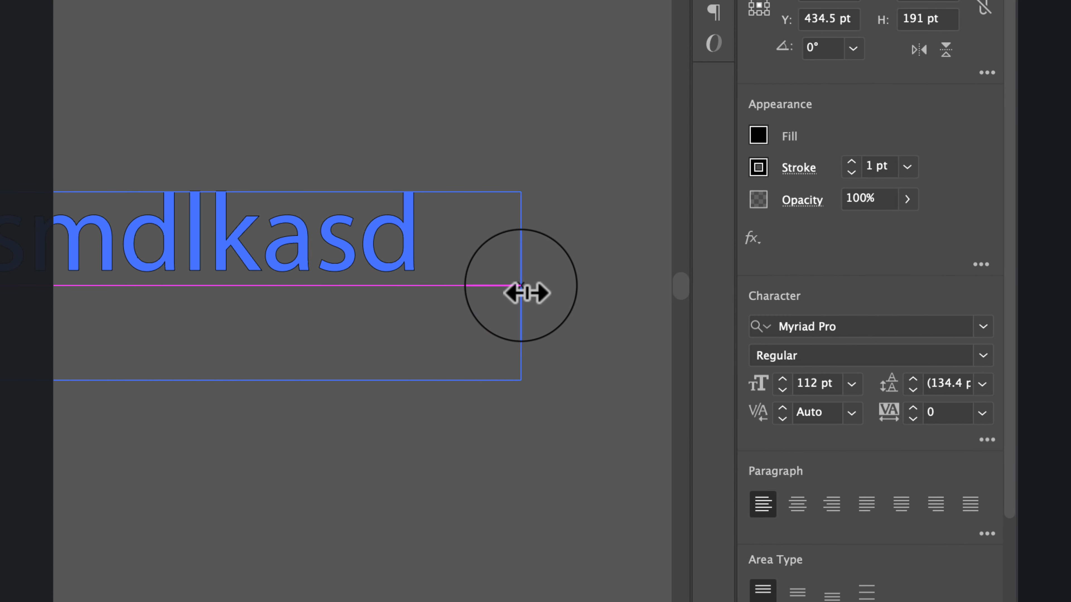
pyautogui.moveTo(527, 294); pyautogui.dragTo(524, 276)
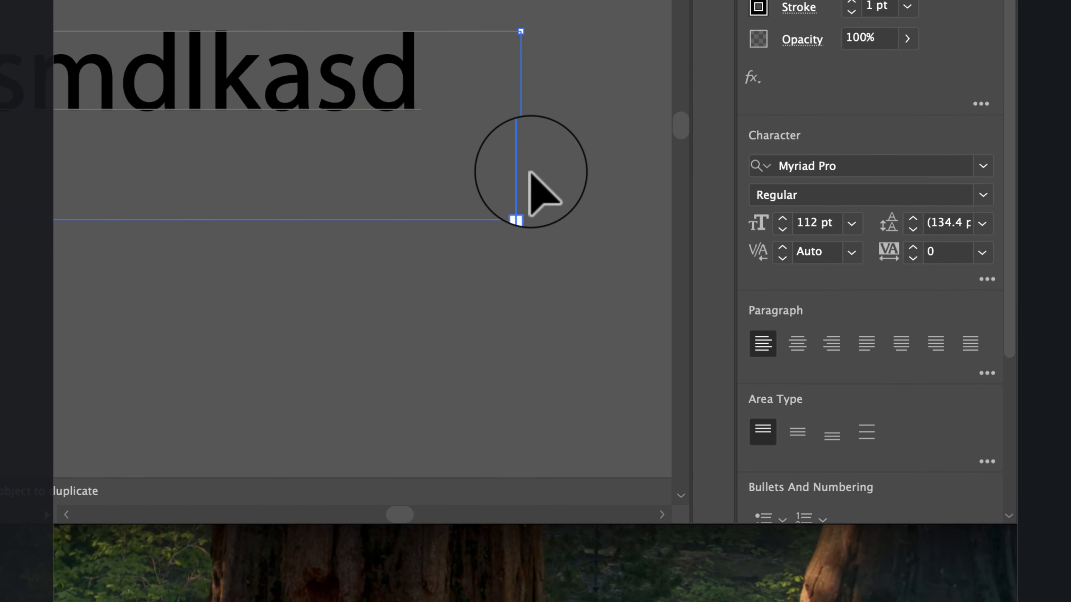
# Shrink the filler text frame back to about 673 pt wide within the artboard, then delete it.
pyautogui.moveTo(523, 126); pyautogui.dragTo(0, 101)
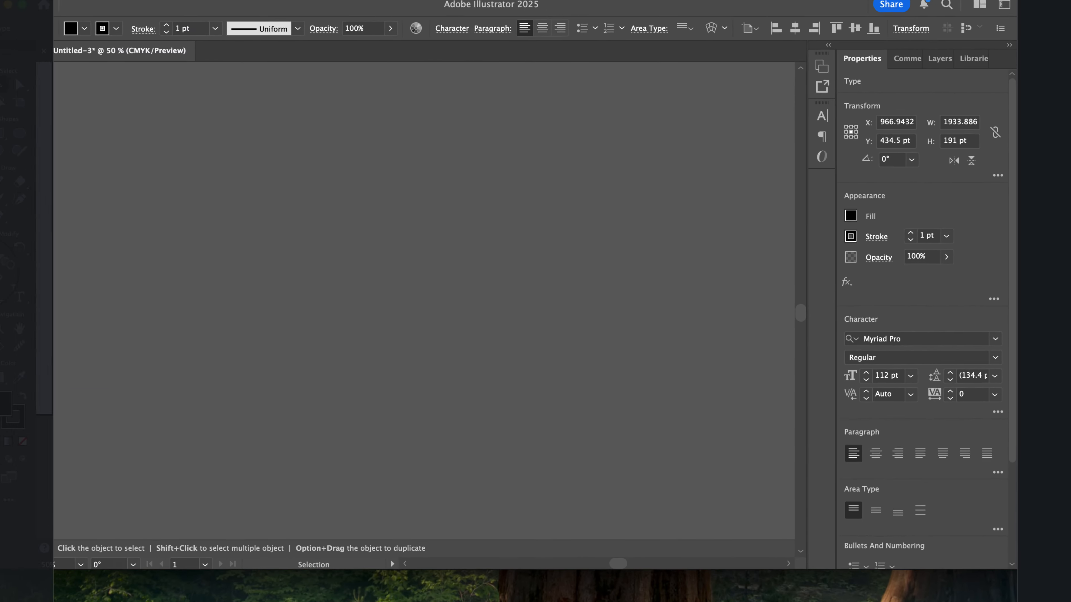
pyautogui.moveTo(0, 277); pyautogui.dragTo(640, 360)
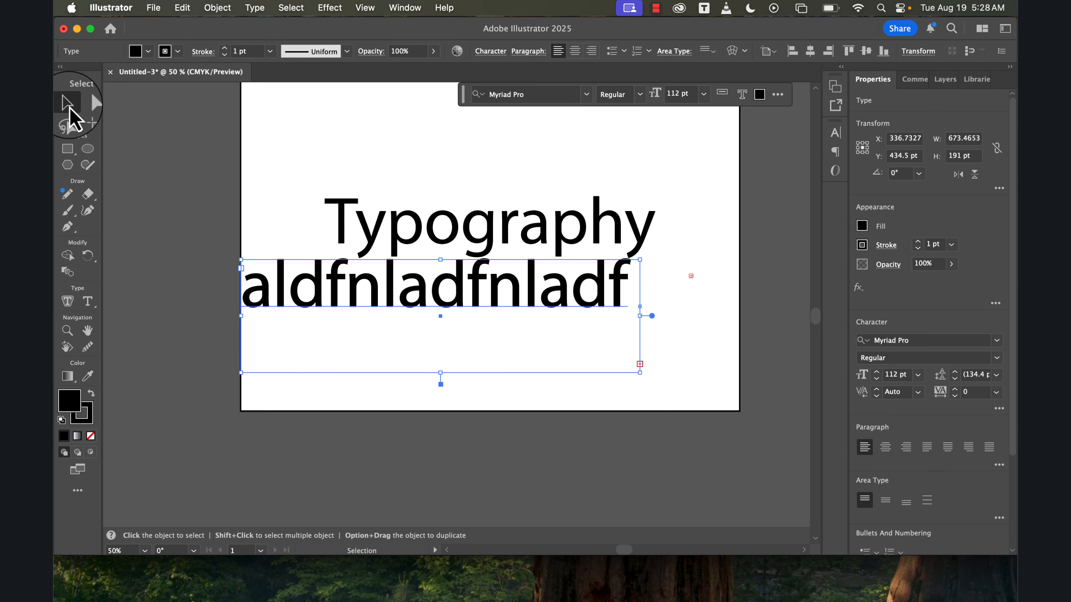
pyautogui.moveTo(413, 305); pyautogui.dragTo(445, 348)
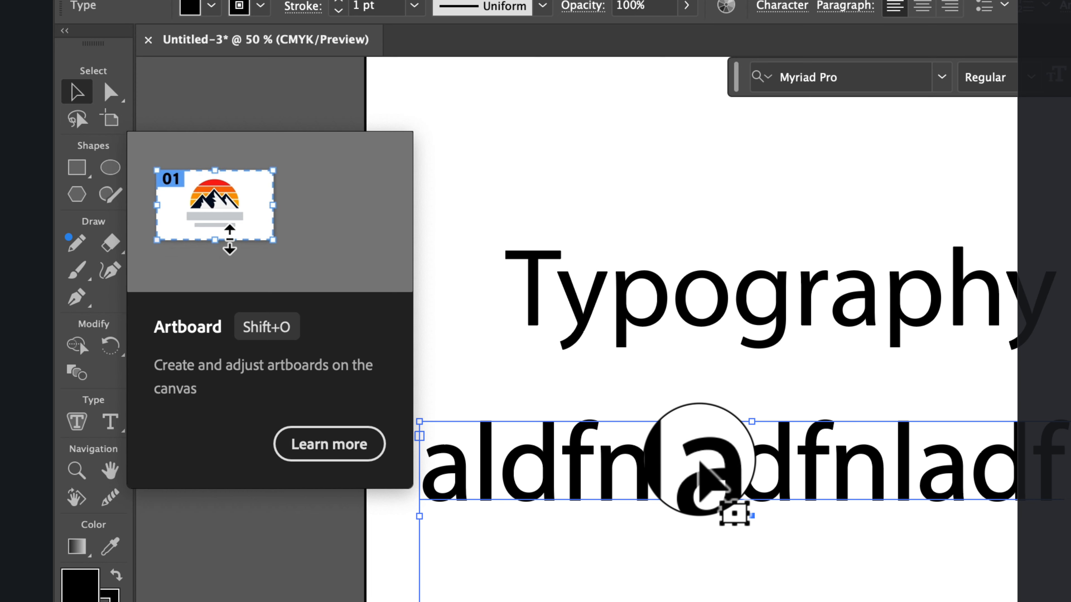
pyautogui.press('Delete')
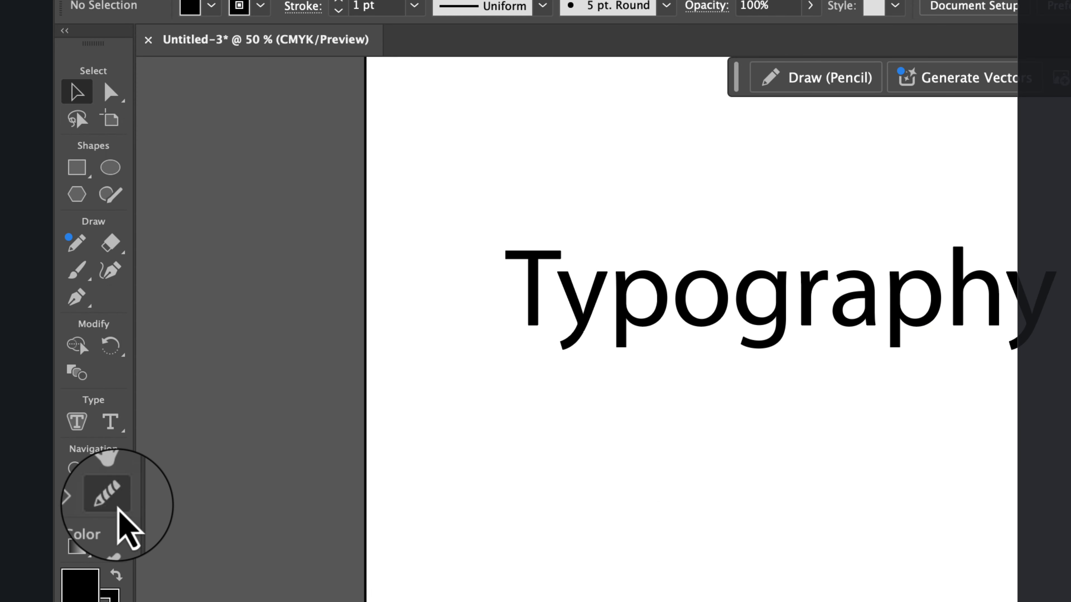
# Place a line of placeholder point text below "Typography" and delete it again.
pyautogui.click(111, 422)
pyautogui.click(564, 480)
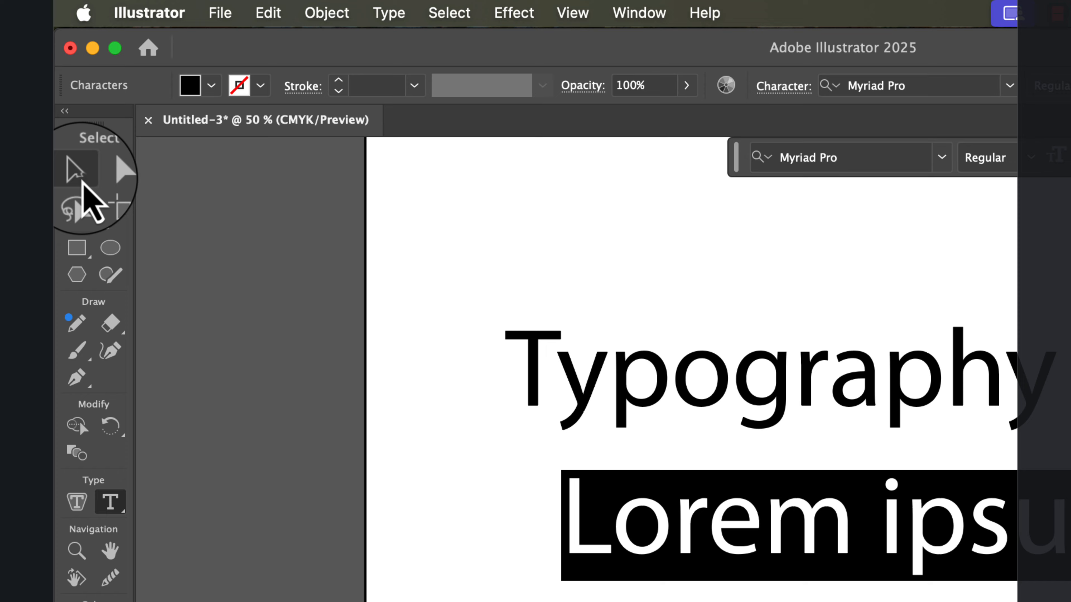
pyautogui.click(80, 179)
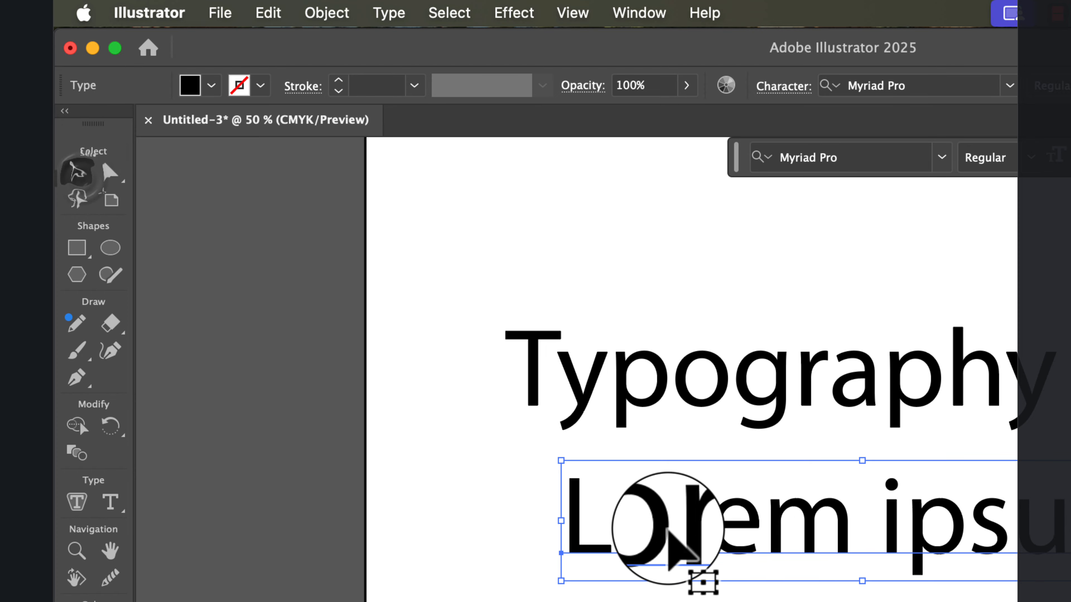
pyautogui.press('Delete')
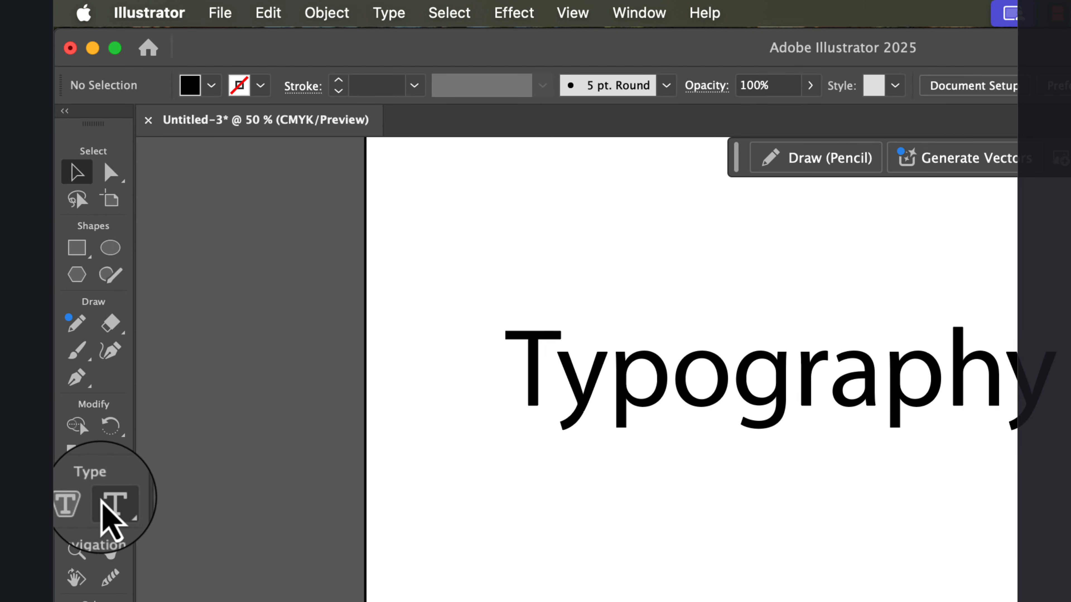
# Create an area text frame about 842 by 222 pt spanning the artboard's full width below "Typography".
pyautogui.click(110, 503)
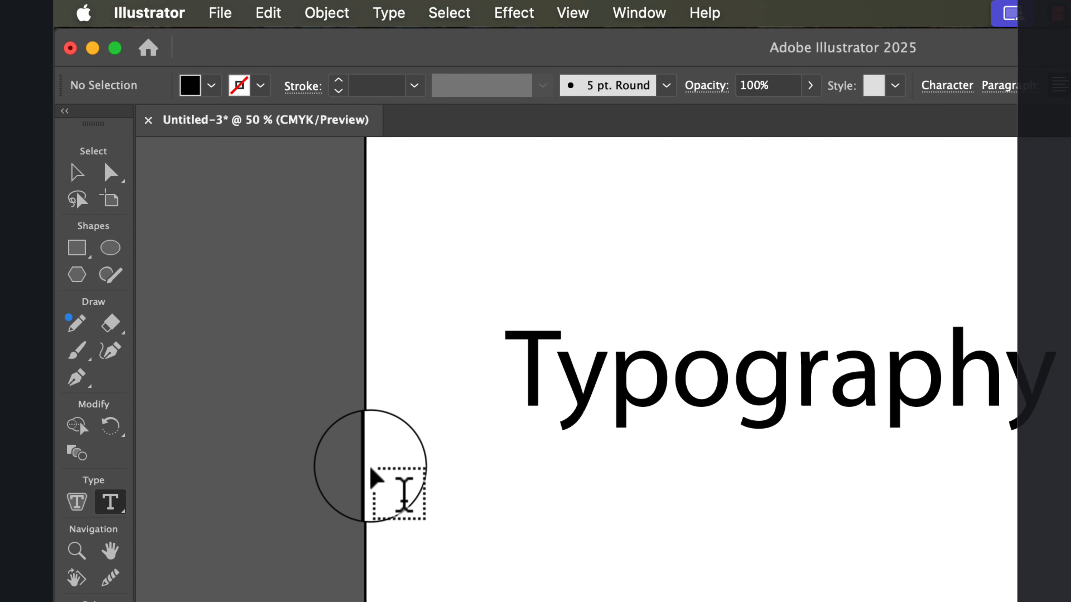
pyautogui.moveTo(371, 468); pyautogui.dragTo(1070, 601)
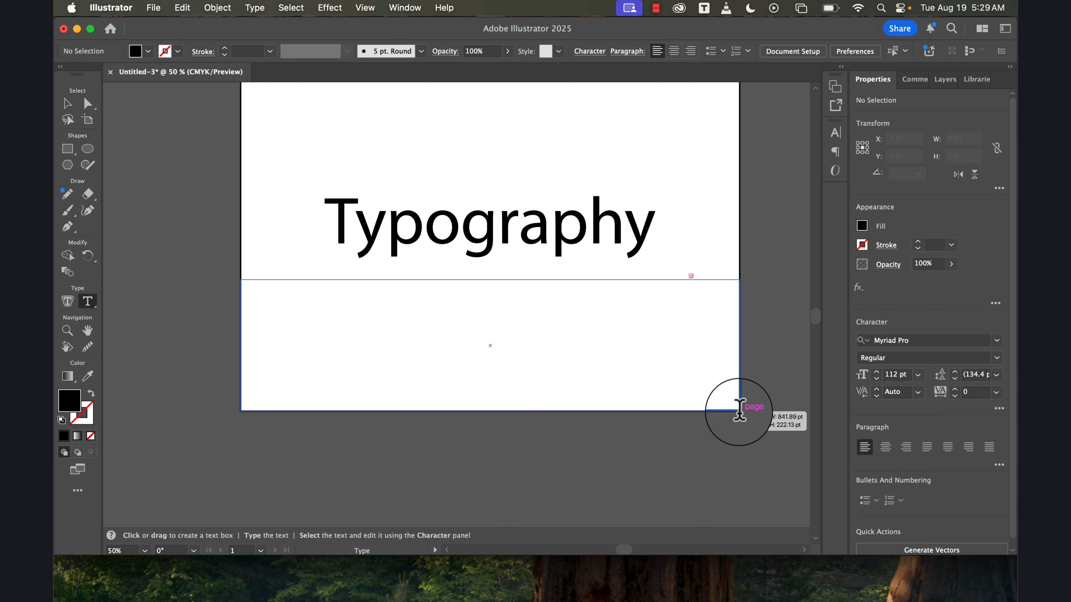
pyautogui.moveTo(740, 412); pyautogui.dragTo(739, 410)
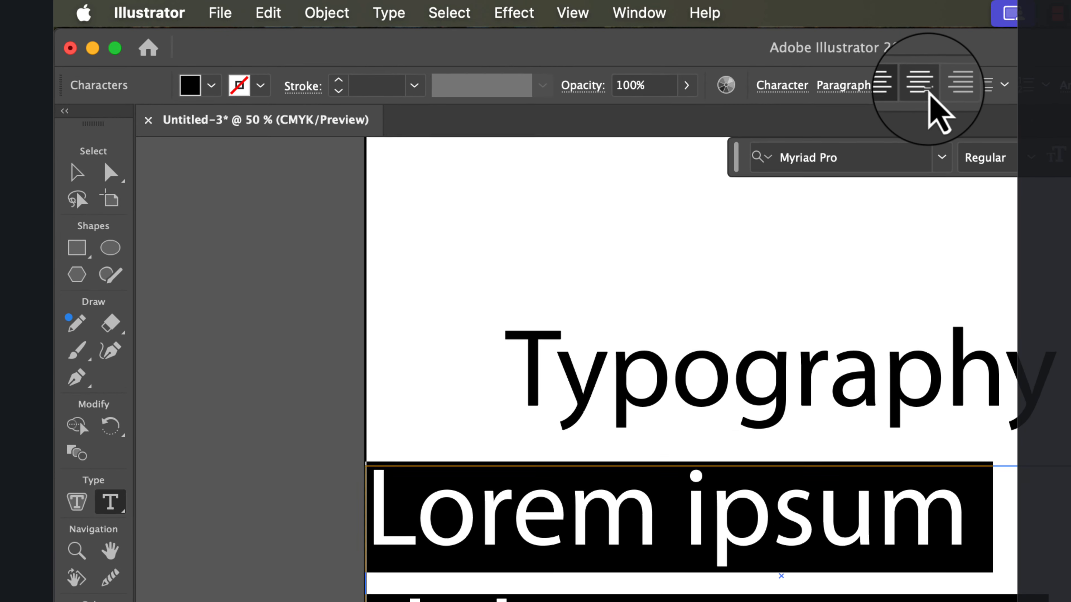
# Try right alignment on the placeholder paragraph and settle on center alignment.
pyautogui.click(576, 56)
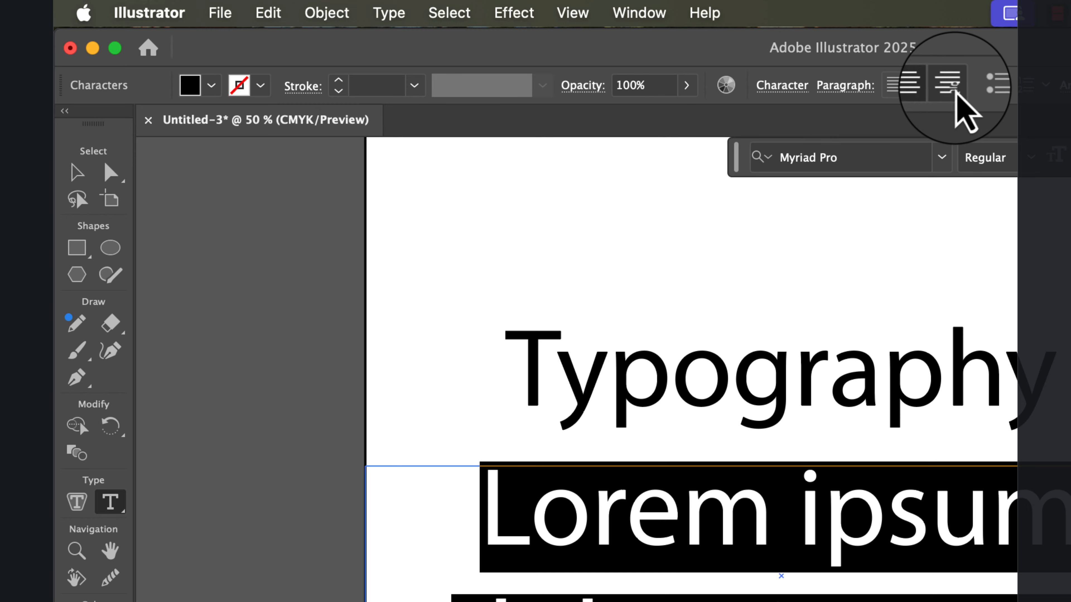
pyautogui.click(953, 101)
pyautogui.click(926, 104)
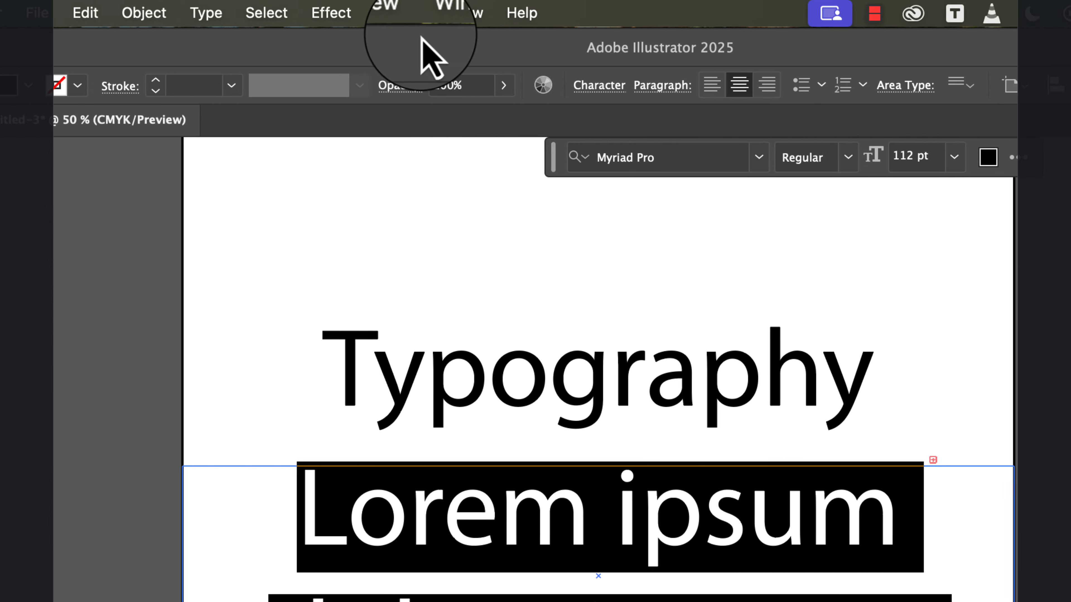
pyautogui.click(168, 13)
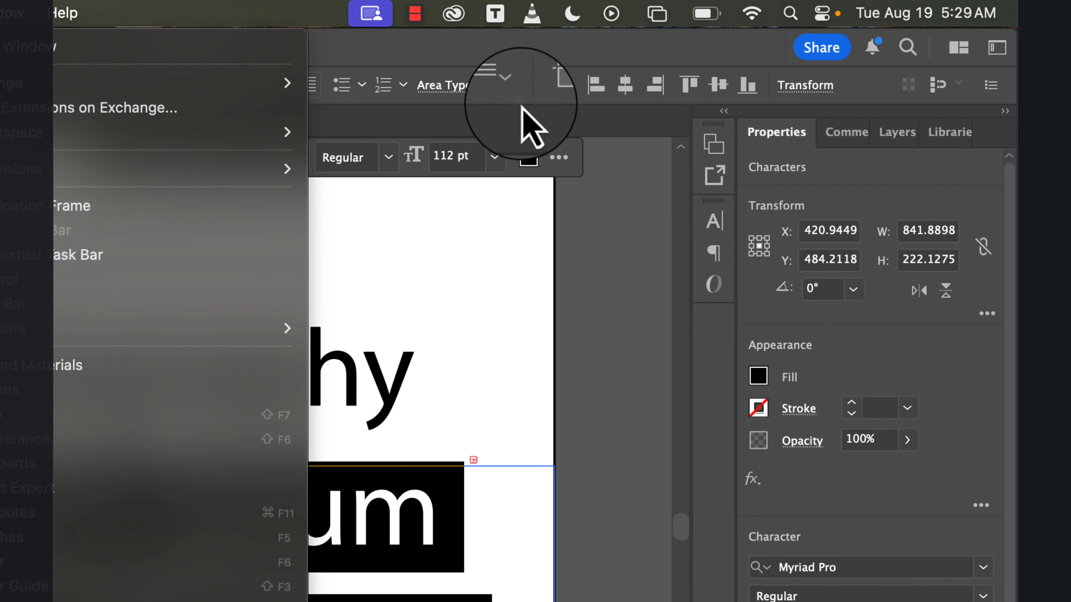
pyautogui.click(717, 110)
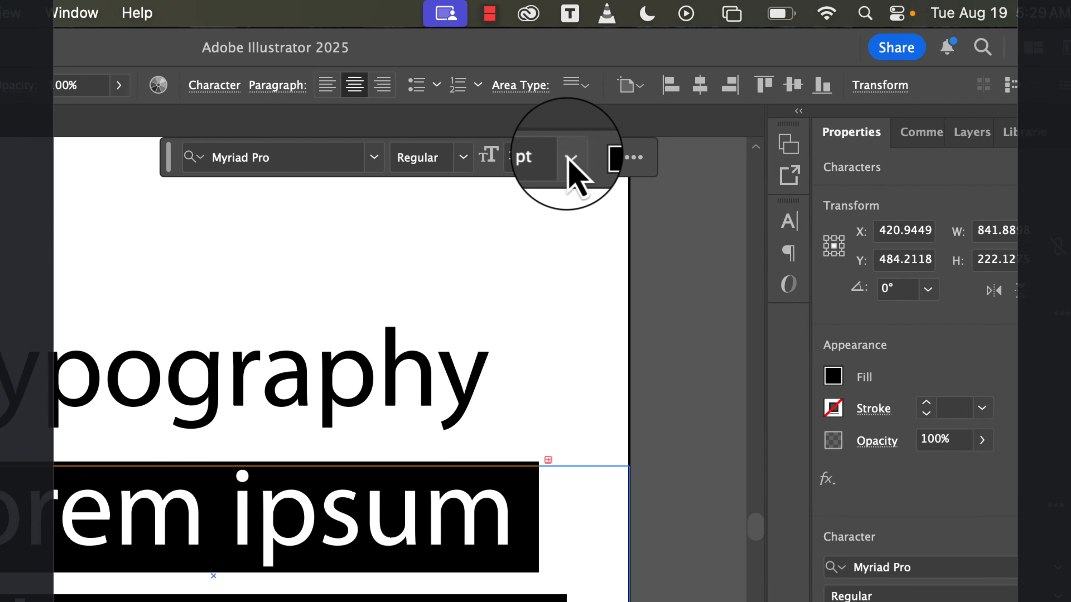
# Set the placeholder paragraph's font size to 24 pt and give it a dark red fill.
pyautogui.click(986, 157)
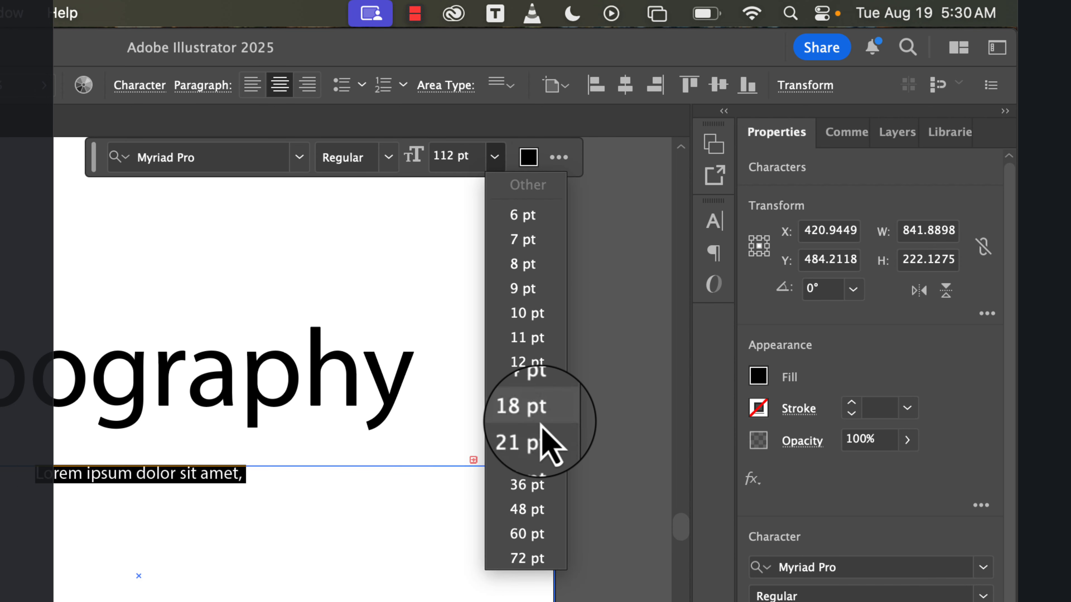
pyautogui.click(532, 459)
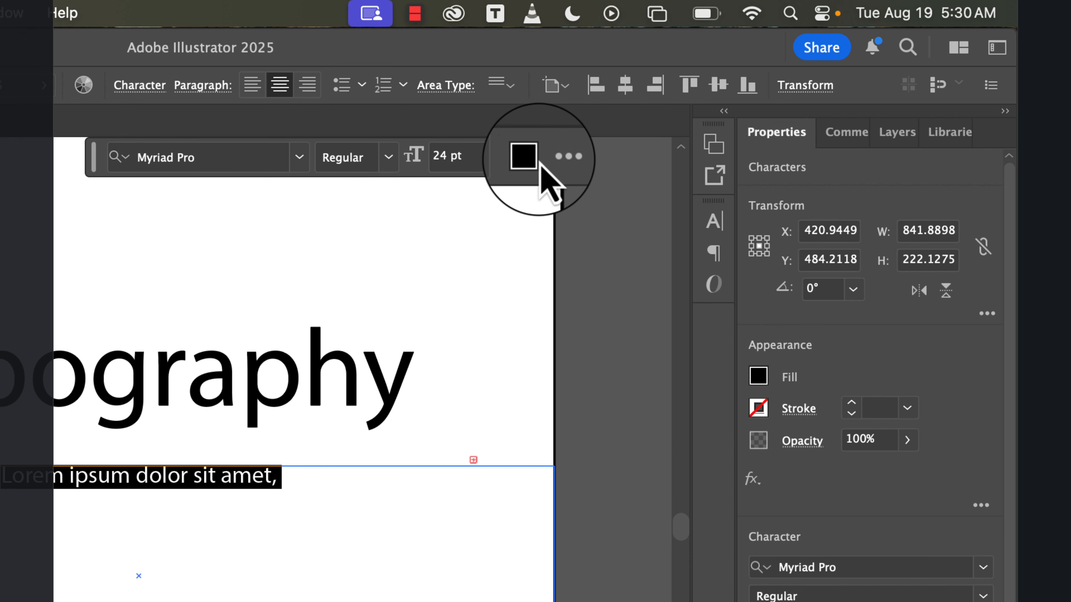
pyautogui.click(523, 157)
pyautogui.click(544, 263)
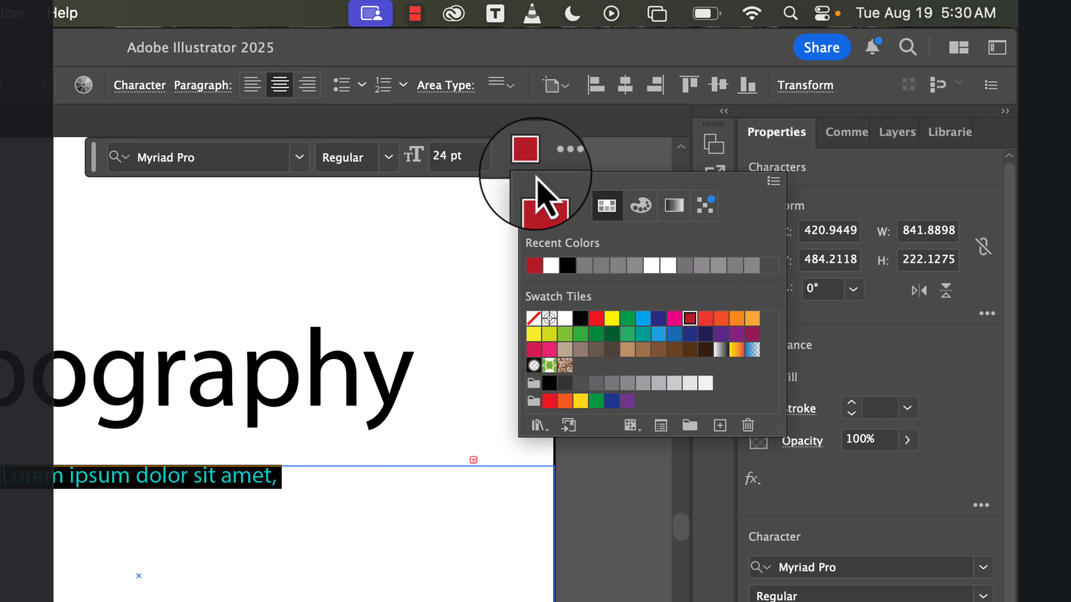
# Set the placeholder text to 60 pt in the Skia font with the Black Extended style.
pyautogui.click(494, 157)
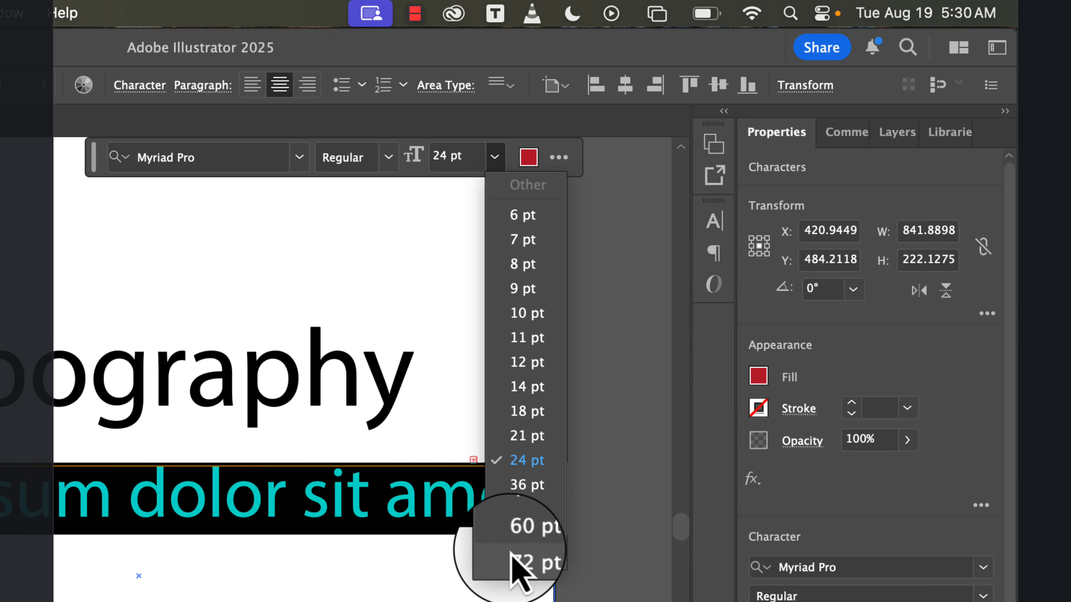
pyautogui.click(523, 533)
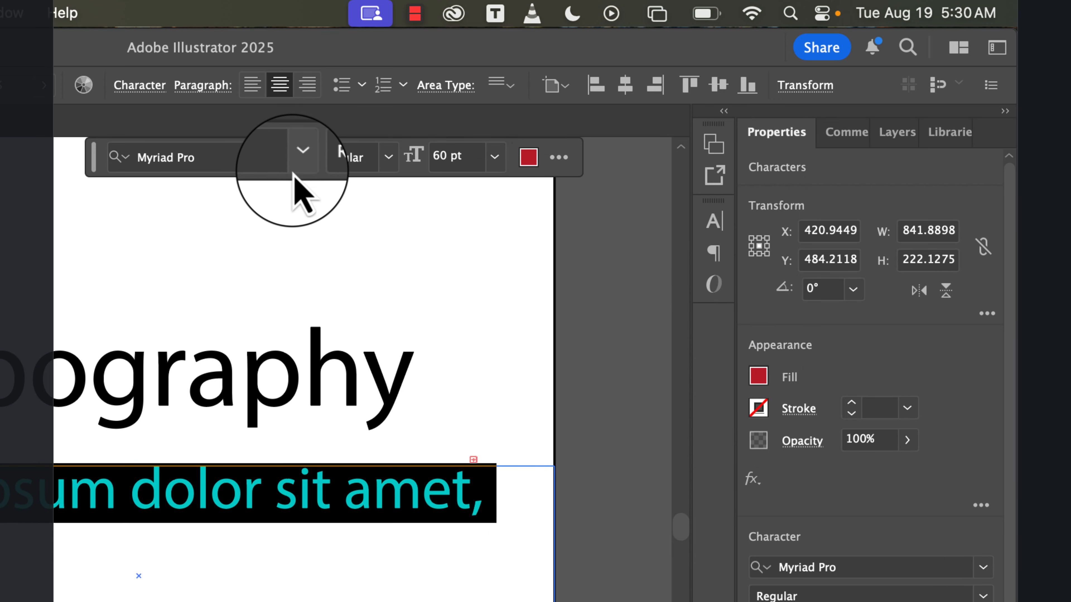
pyautogui.click(300, 157)
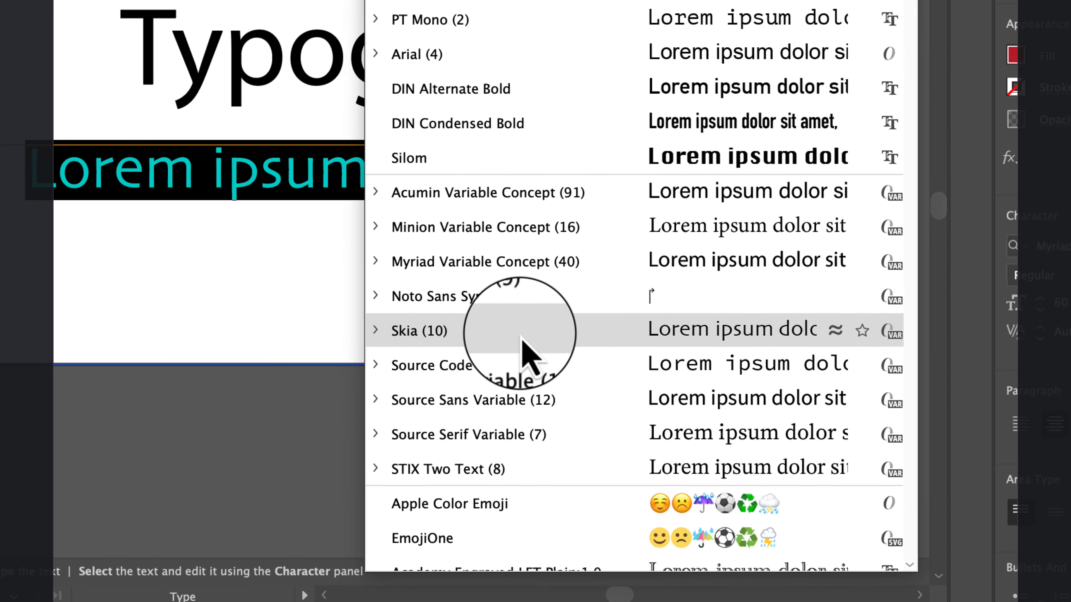
pyautogui.click(523, 340)
pyautogui.click(518, 161)
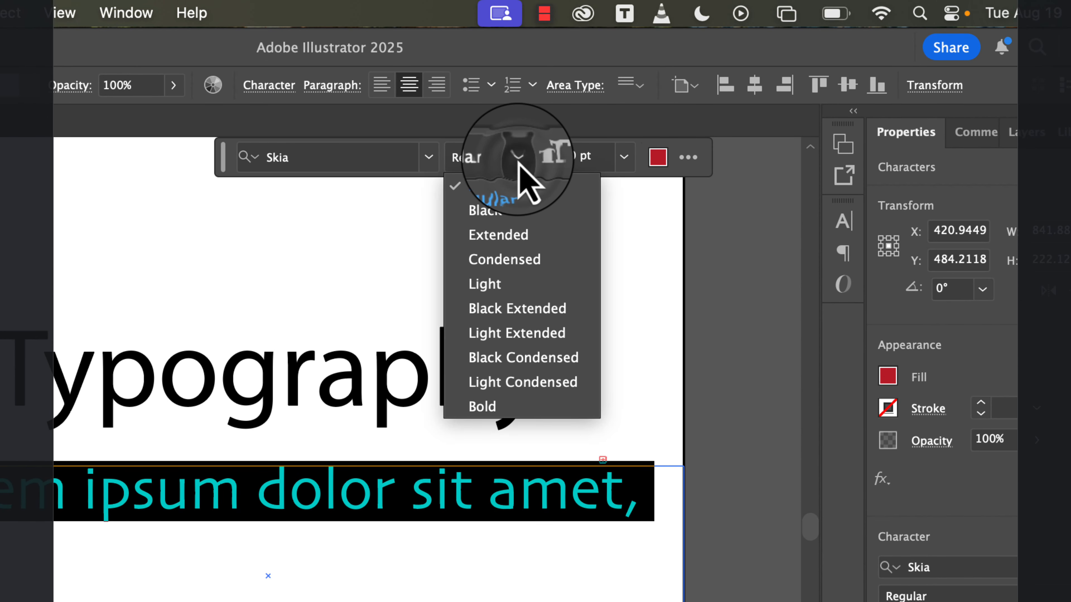
pyautogui.click(508, 310)
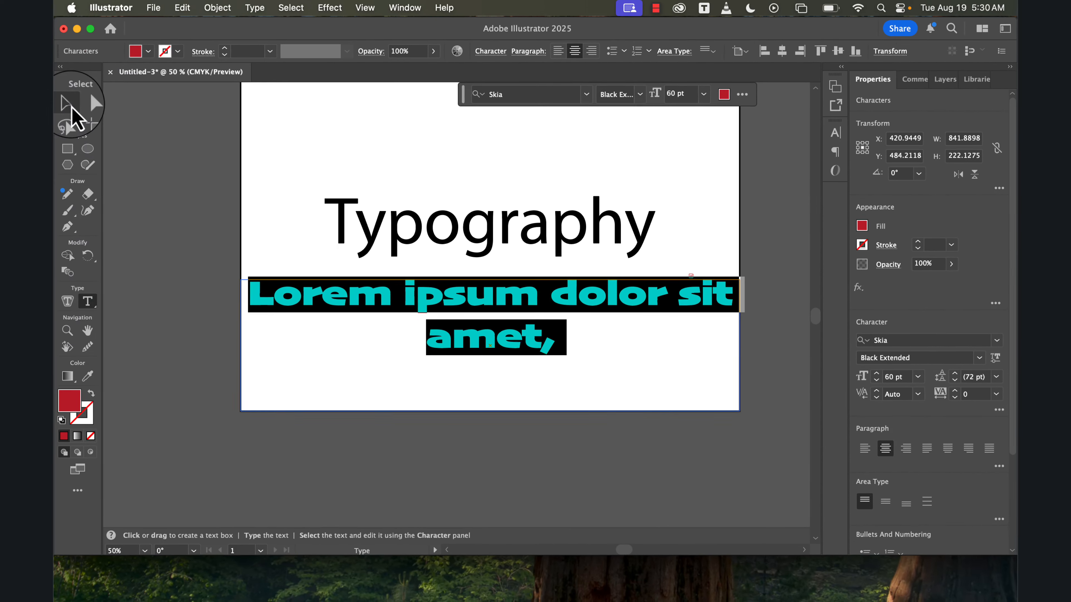
pyautogui.click(69, 116)
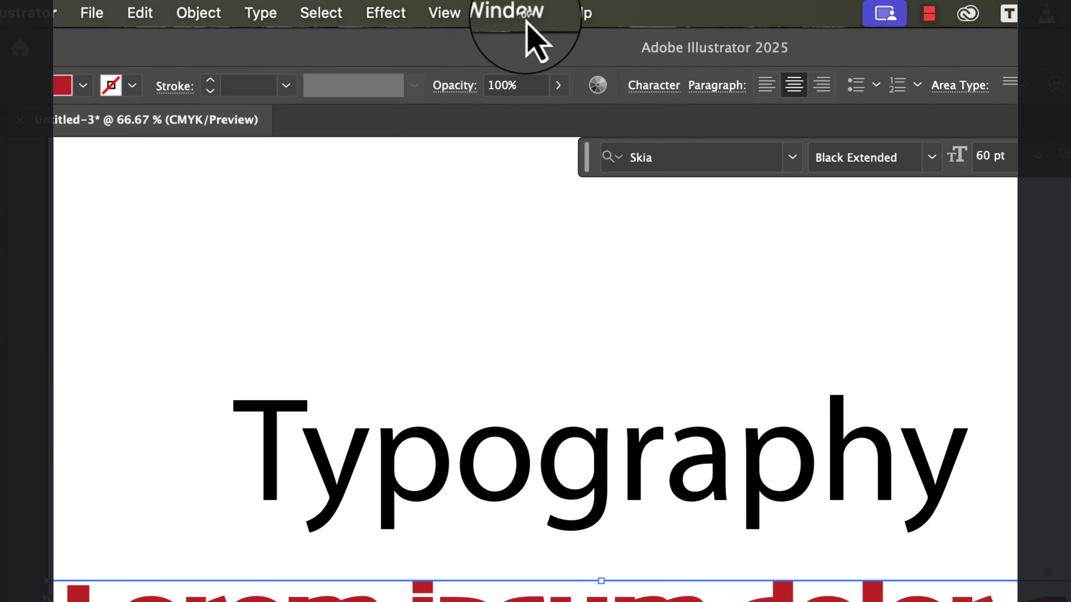
# Open the Character panel and look at the additional character options in the text object's properties.
pyautogui.click(405, 8)
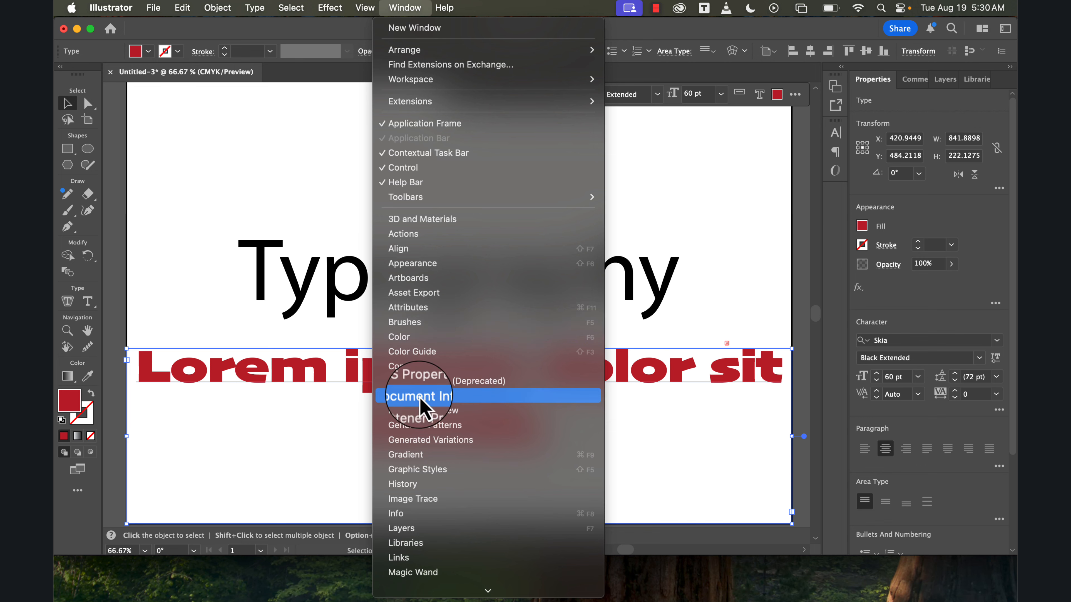
pyautogui.scroll(-5, 424, 354)
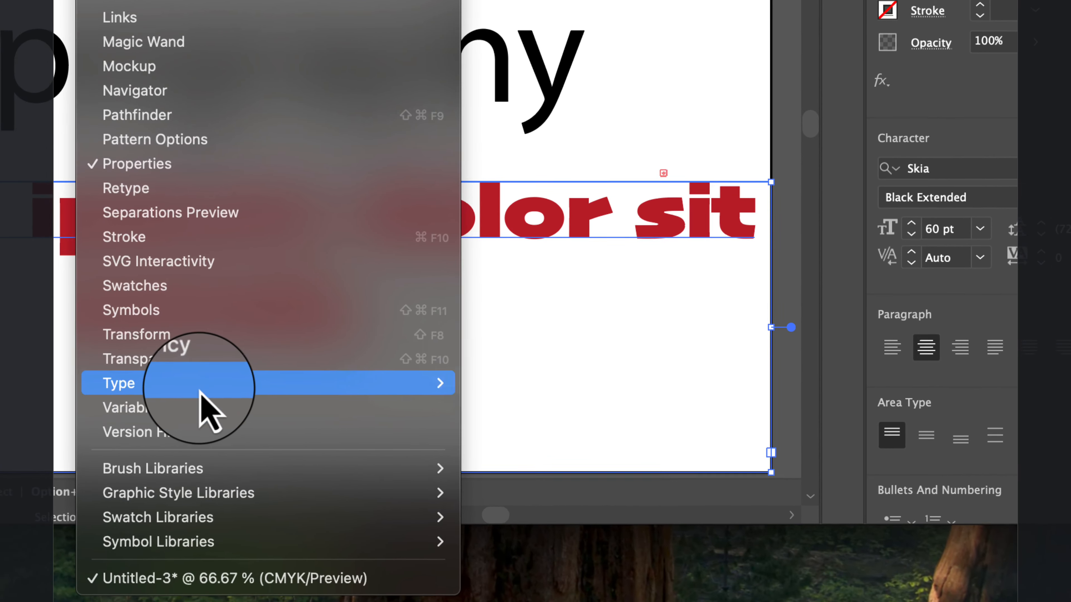
pyautogui.moveTo(447, 475)
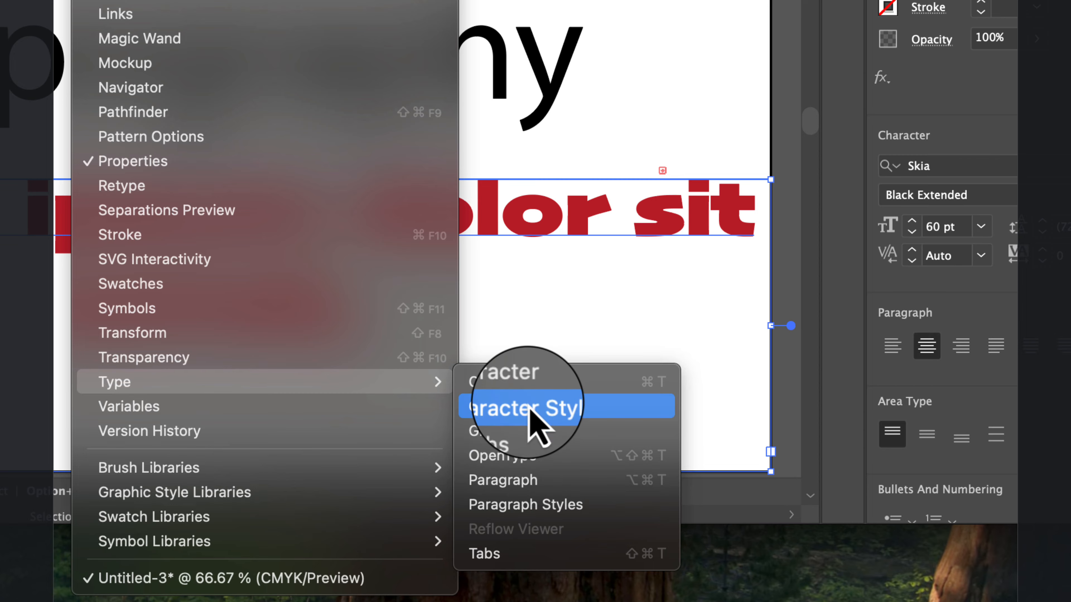
pyautogui.click(529, 392)
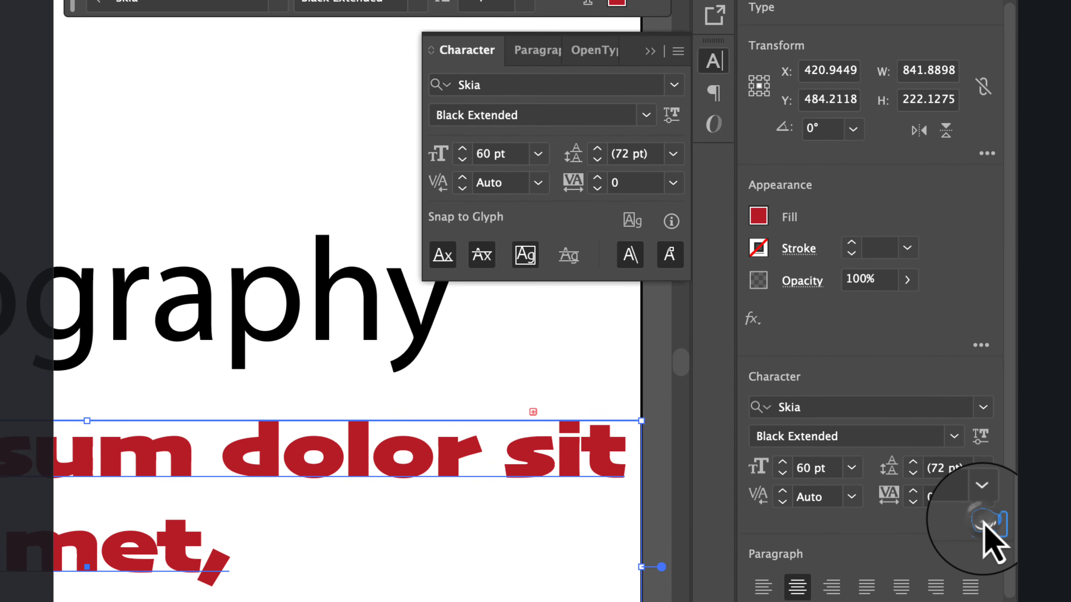
pyautogui.click(988, 531)
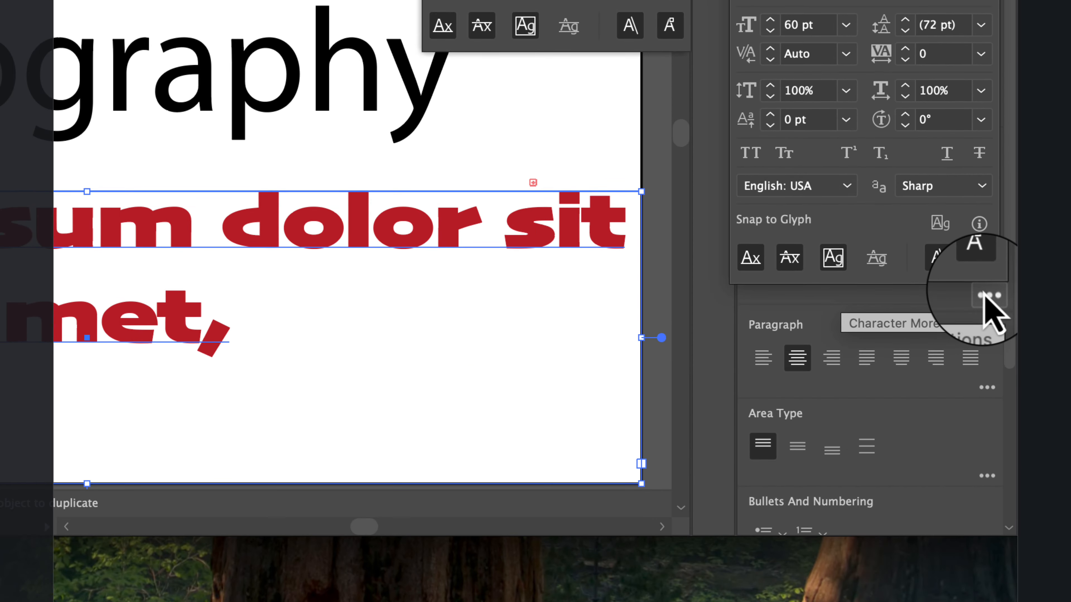
pyautogui.click(987, 296)
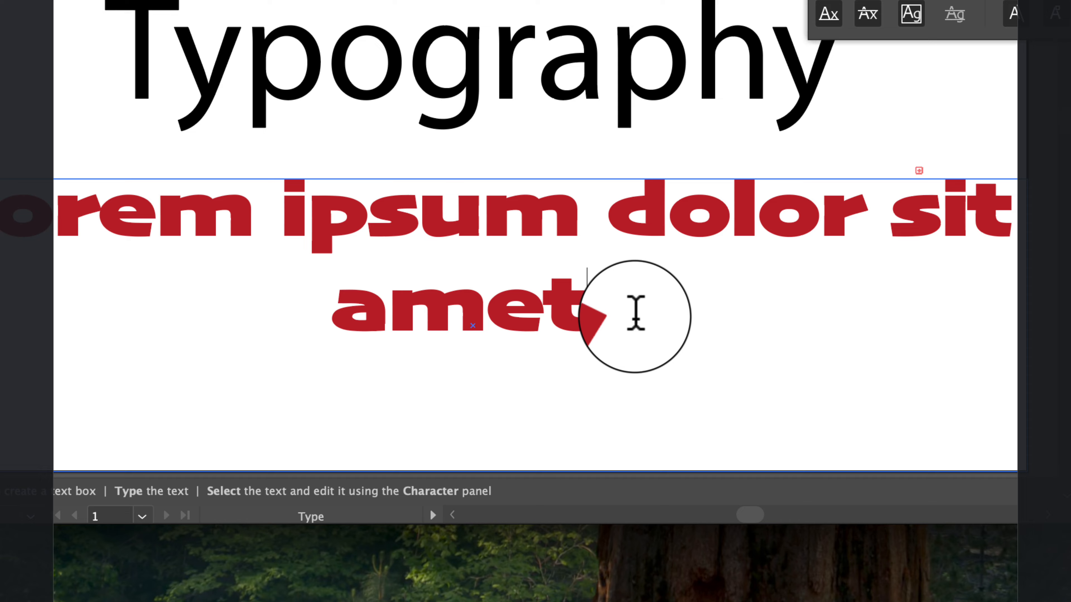
# Set the font size of only the word "ipsum" to 24 pt.
pyautogui.moveTo(636, 312); pyautogui.dragTo(0, 220)
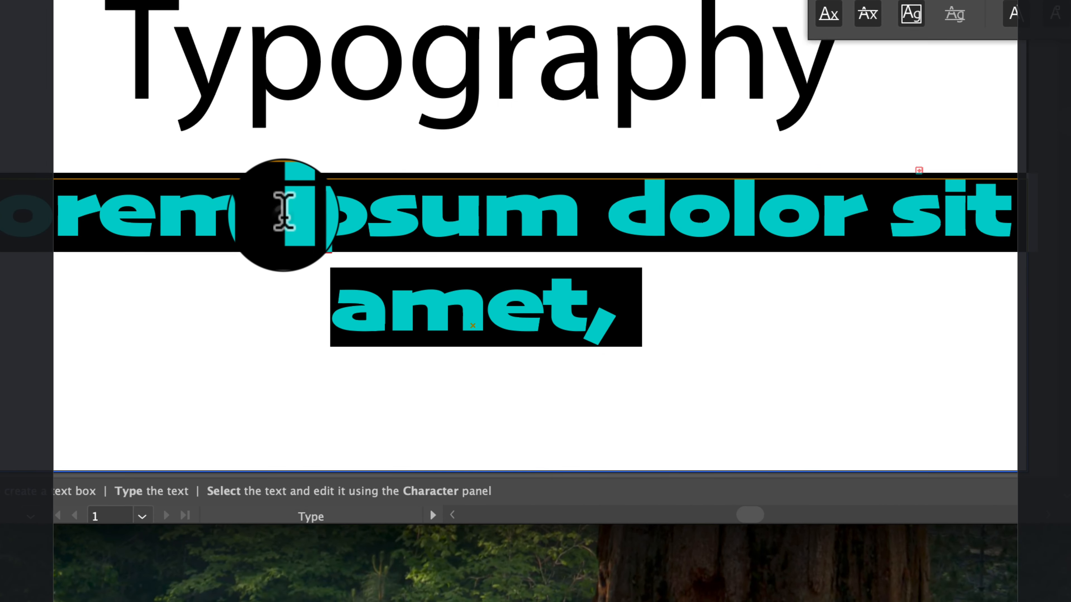
pyautogui.moveTo(529, 291); pyautogui.dragTo(663, 289)
pyautogui.moveTo(426, 211); pyautogui.dragTo(590, 215)
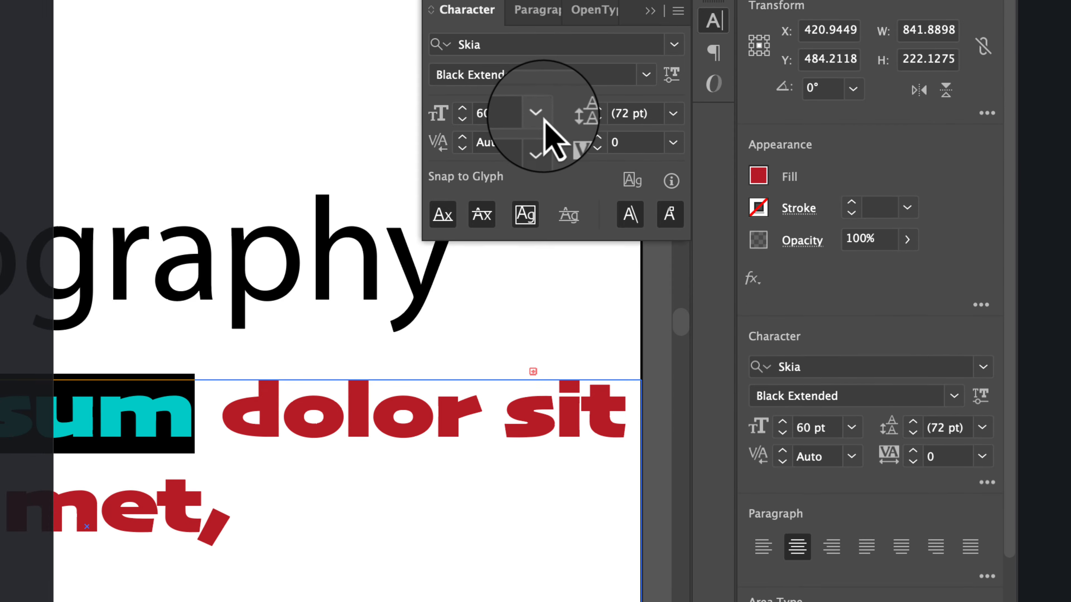
pyautogui.click(538, 231)
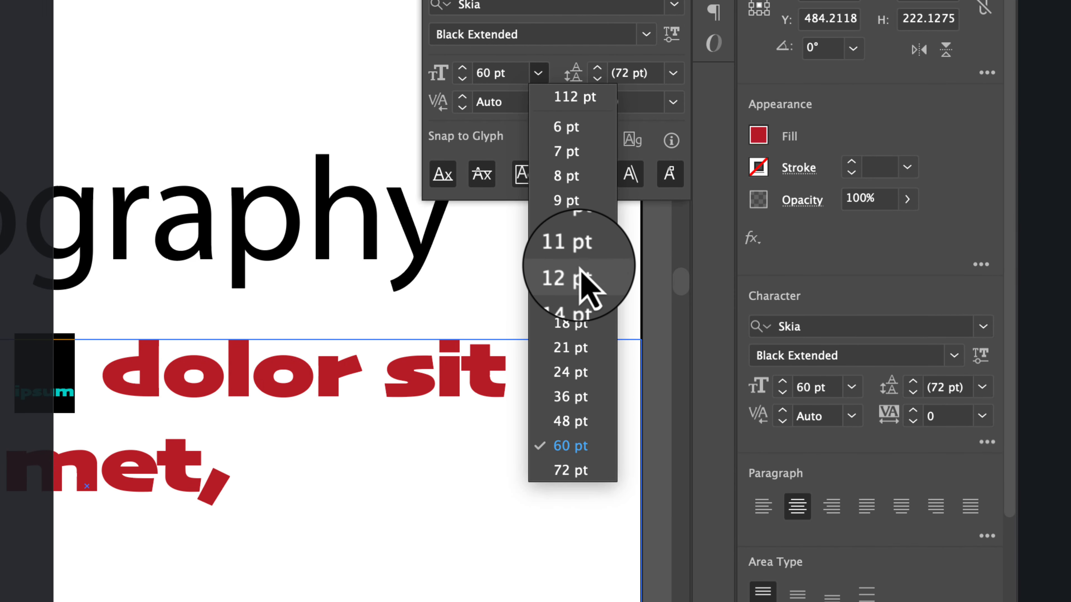
pyautogui.click(580, 376)
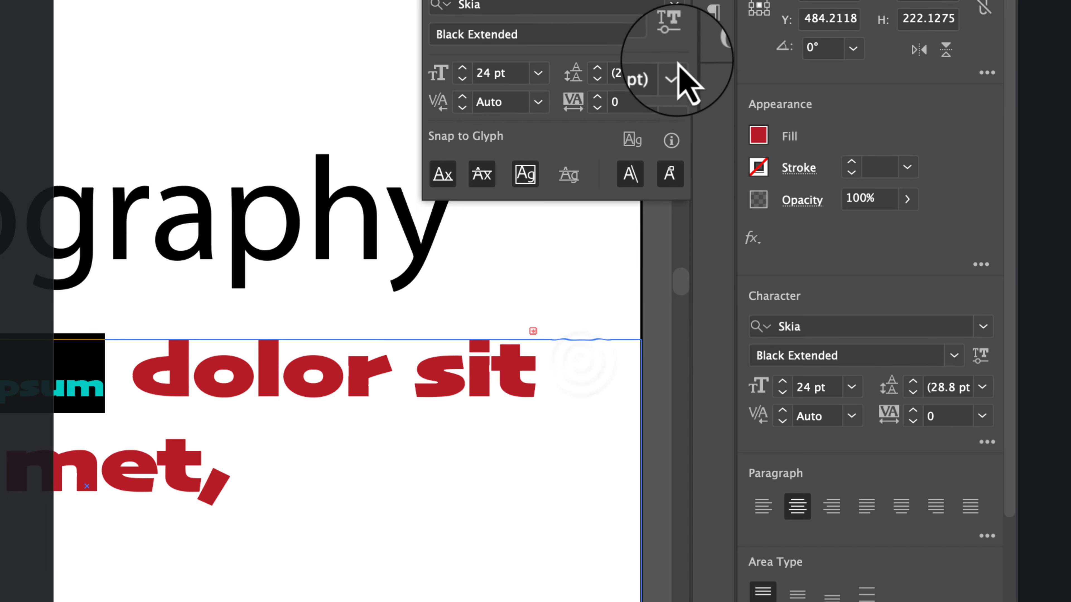
# Look through the leading values for "ipsum" and for the whole placeholder text without applying one.
pyautogui.click(673, 75)
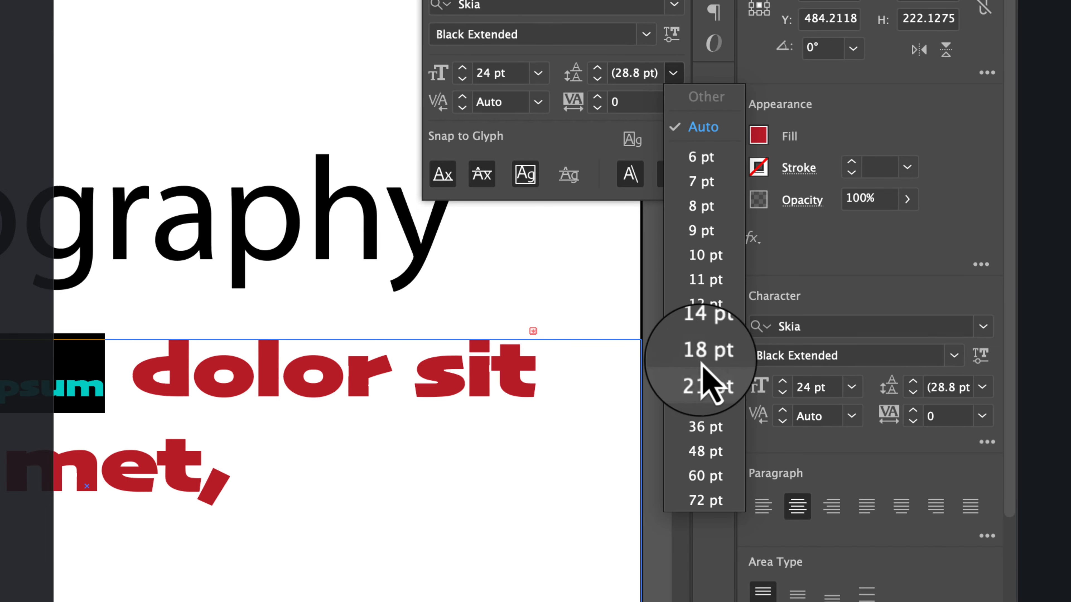
pyautogui.click(223, 421)
pyautogui.moveTo(270, 483); pyautogui.dragTo(137, 191)
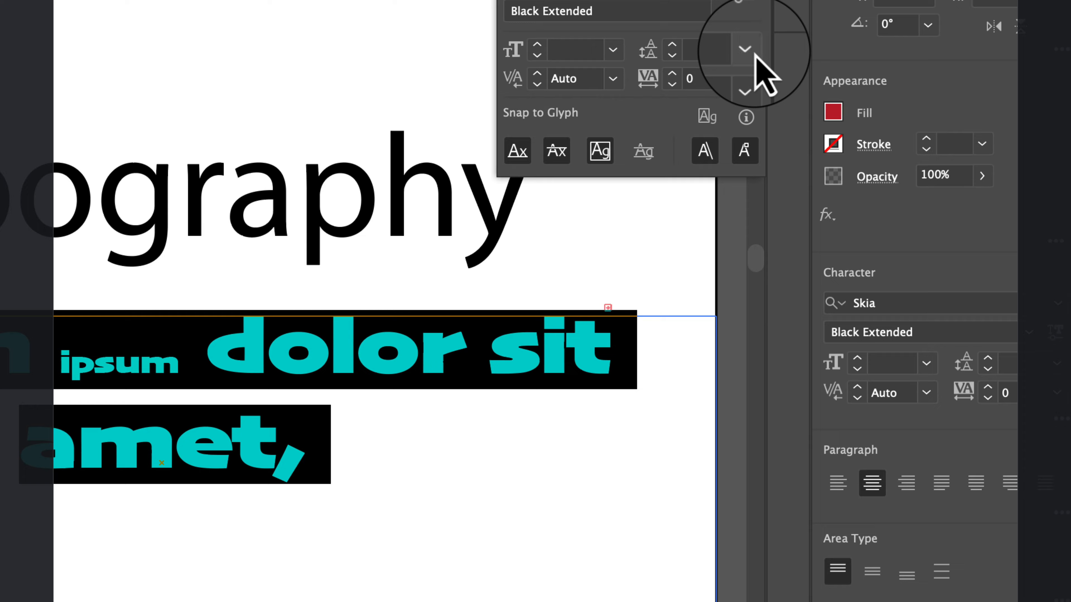
pyautogui.click(753, 51)
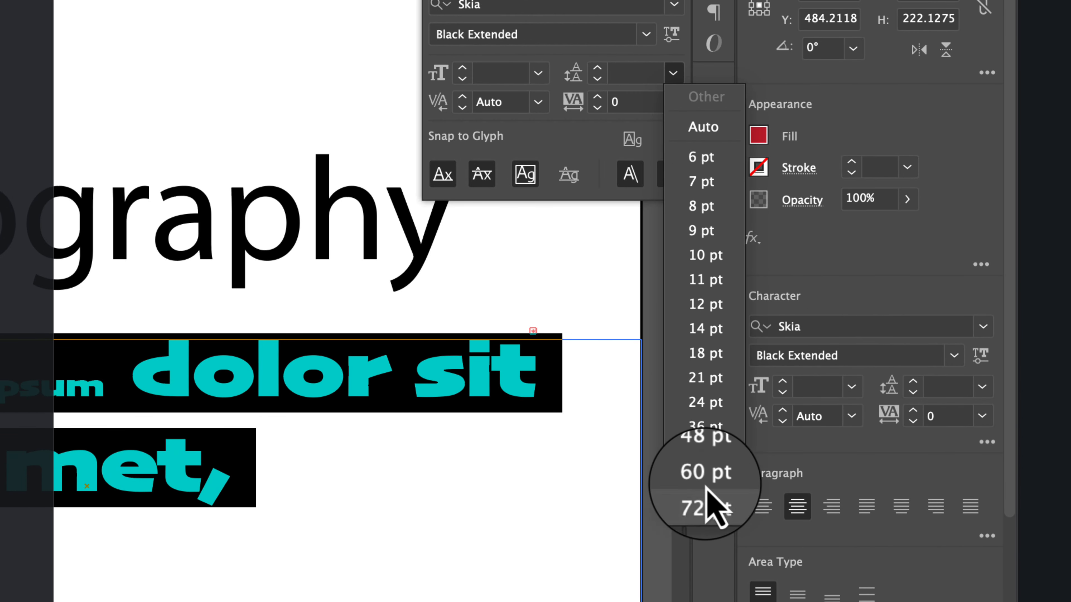
pyautogui.click(732, 502)
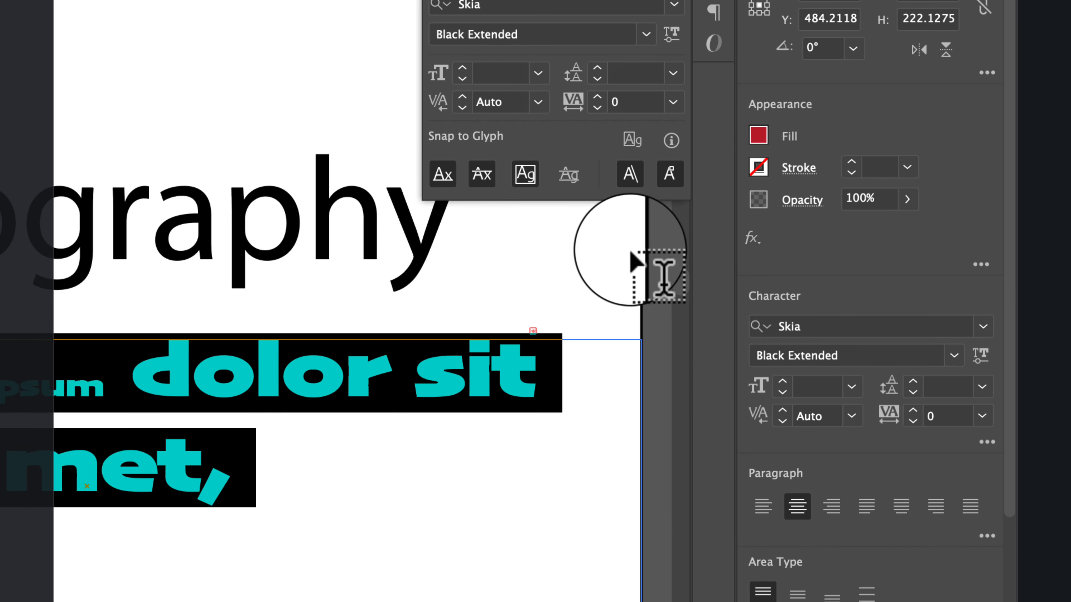
pyautogui.click(286, 451)
# Try to lower the kerning on the whole placeholder text at once.
pyautogui.moveTo(285, 480); pyautogui.dragTo(78, 278)
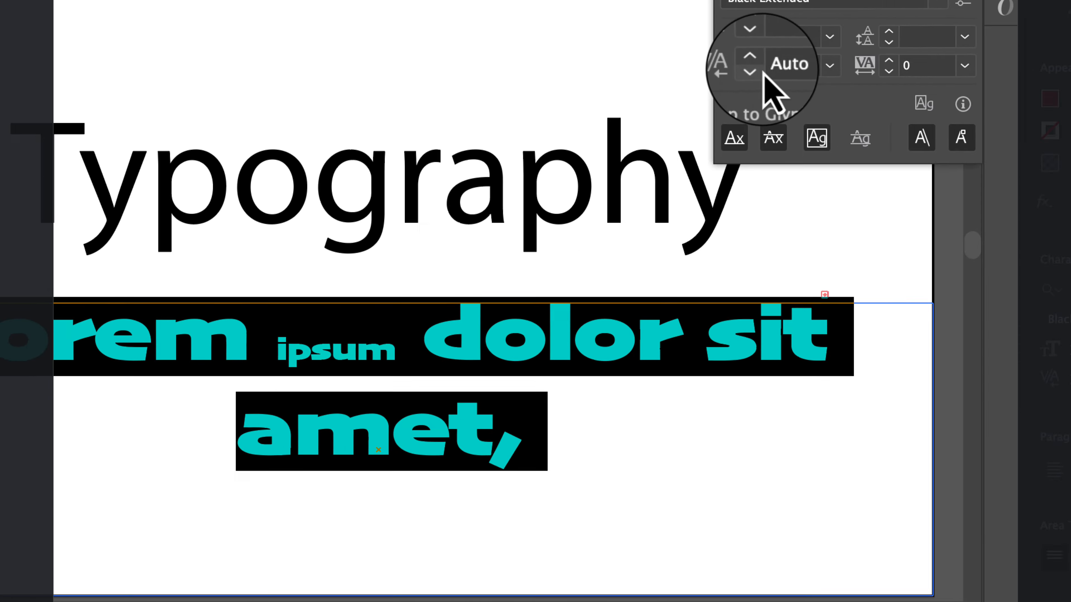
pyautogui.click(462, 107)
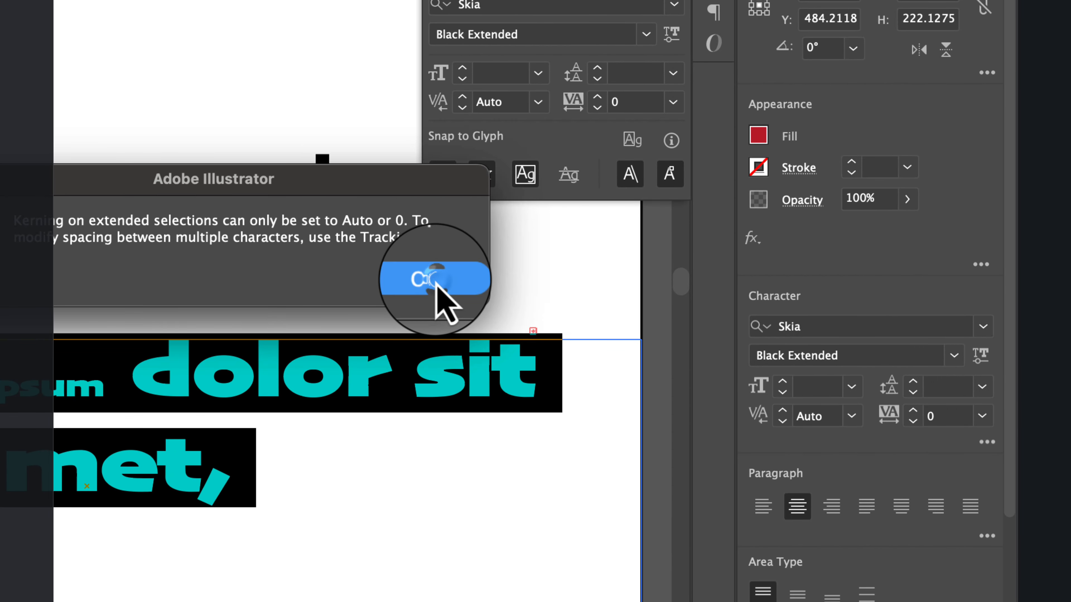
pyautogui.click(437, 285)
# Try kerning values of -25, 75 and 200 between the "e" and "m" of "Lorem" and settle on 10.
pyautogui.click(505, 281)
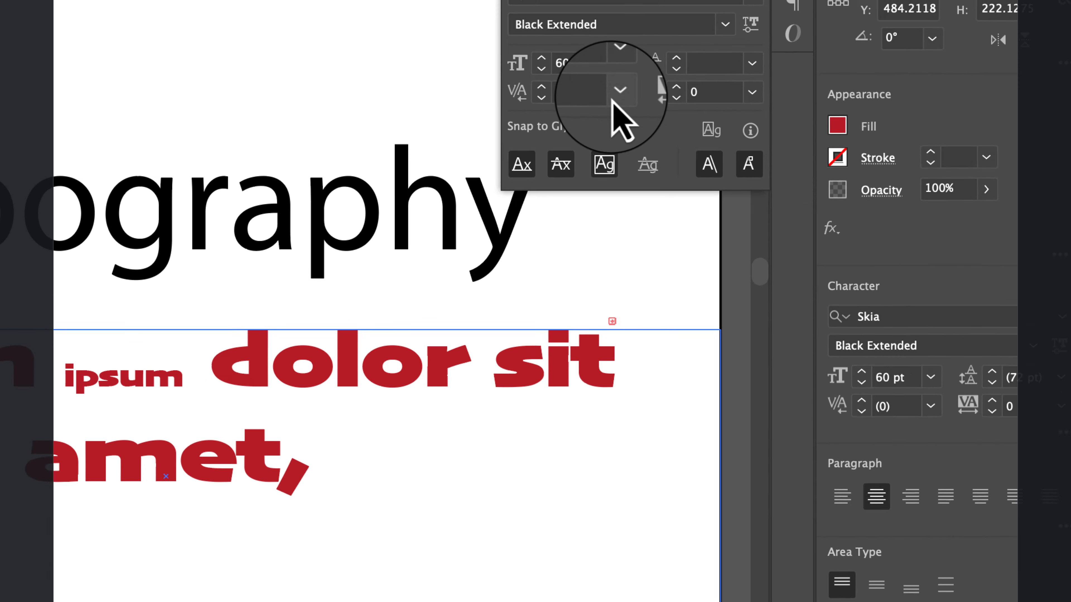
pyautogui.click(536, 107)
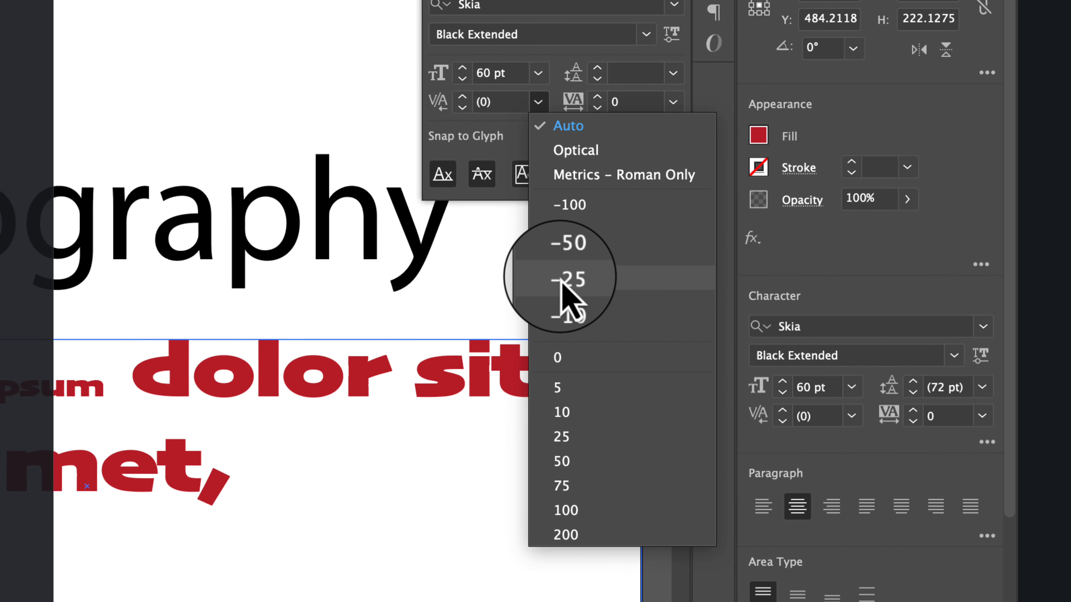
pyautogui.click(582, 276)
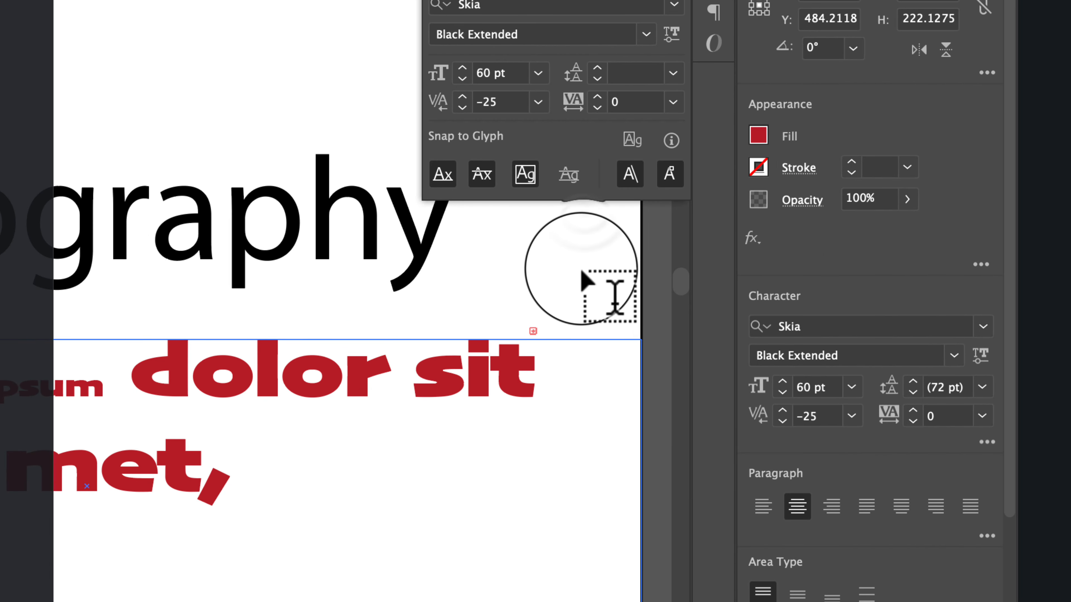
pyautogui.click(538, 102)
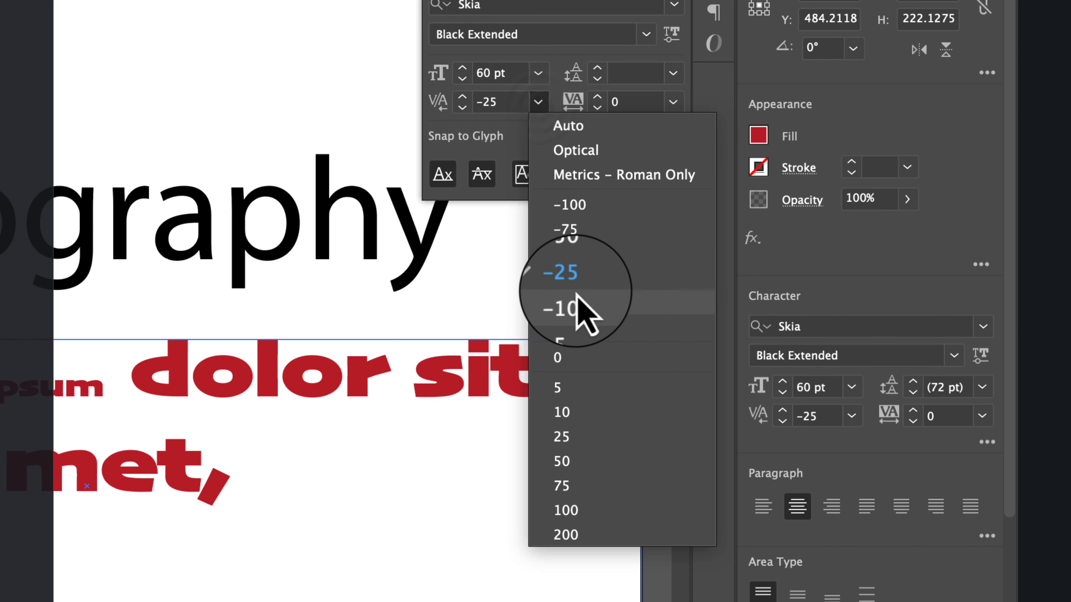
pyautogui.click(584, 497)
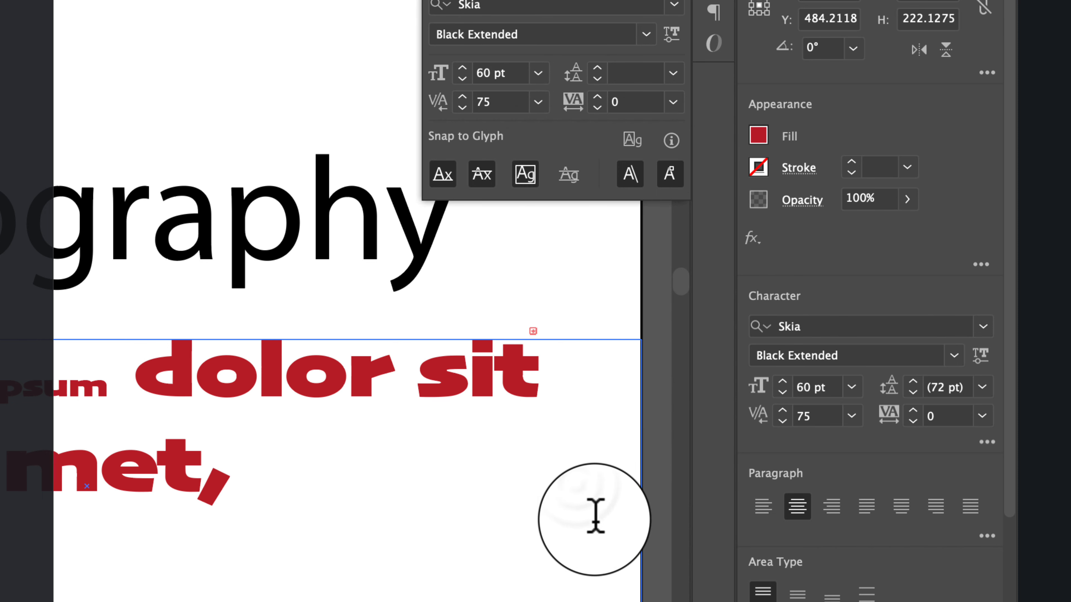
pyautogui.click(539, 103)
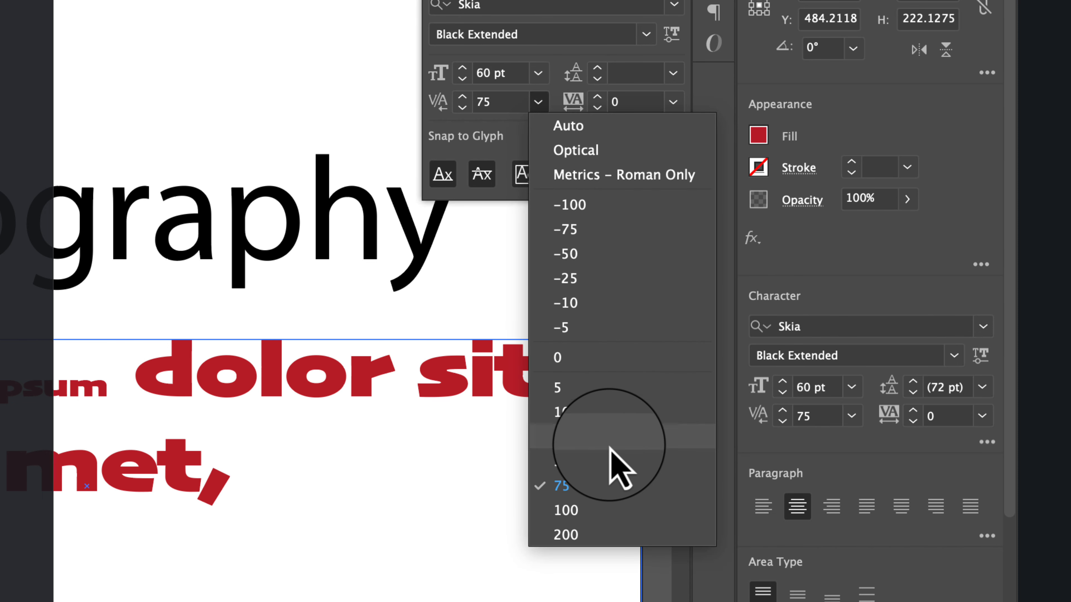
pyautogui.click(590, 538)
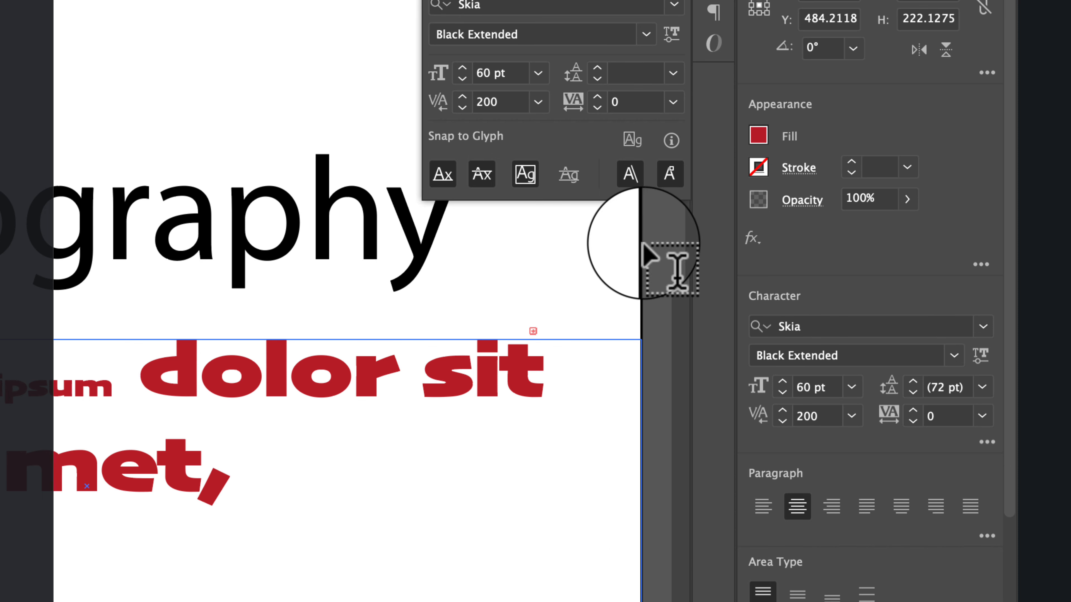
pyautogui.click(543, 100)
pyautogui.click(595, 411)
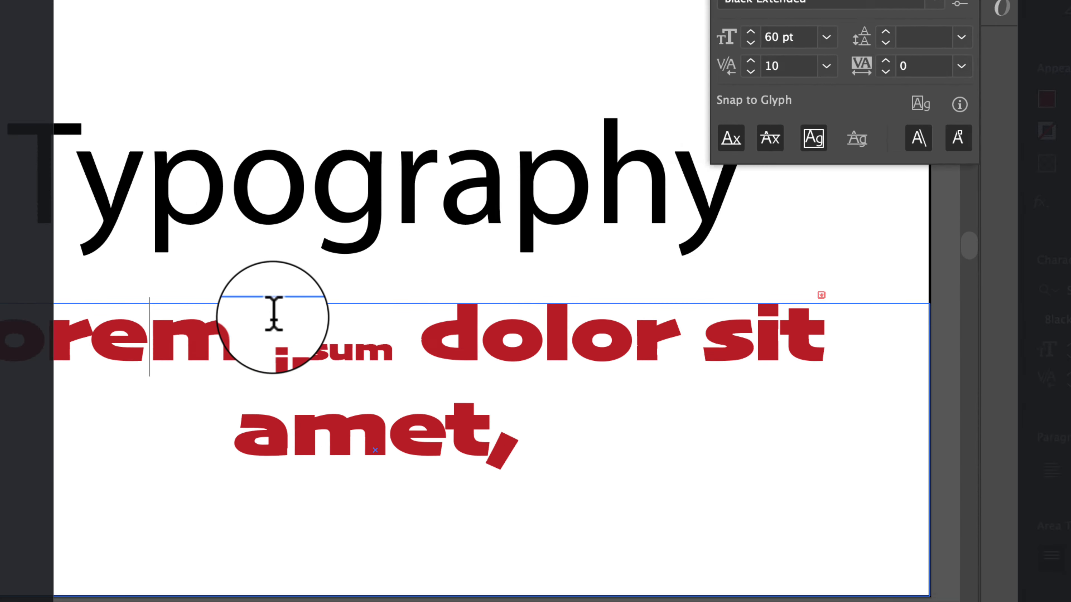
# Set the tracking of only the word "Lorem" to 200.
pyautogui.moveTo(599, 295); pyautogui.dragTo(304, 312)
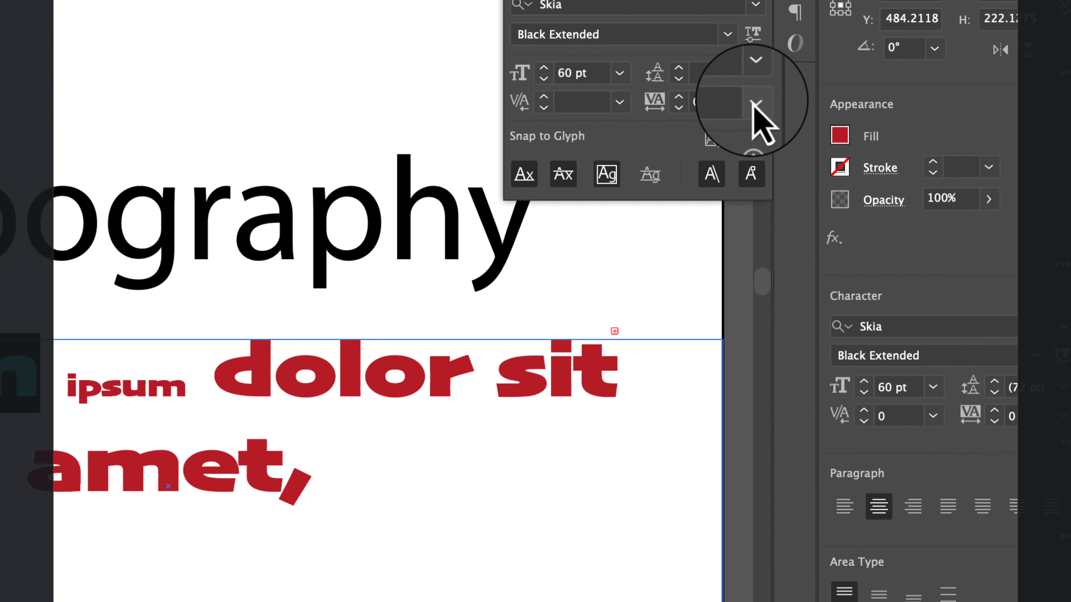
pyautogui.click(756, 103)
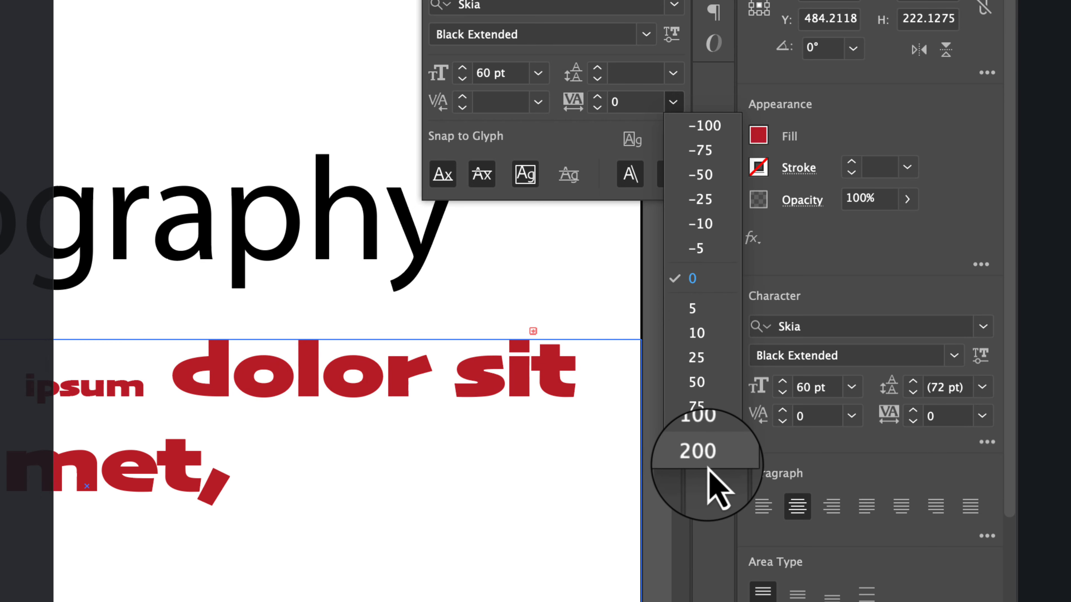
pyautogui.click(697, 455)
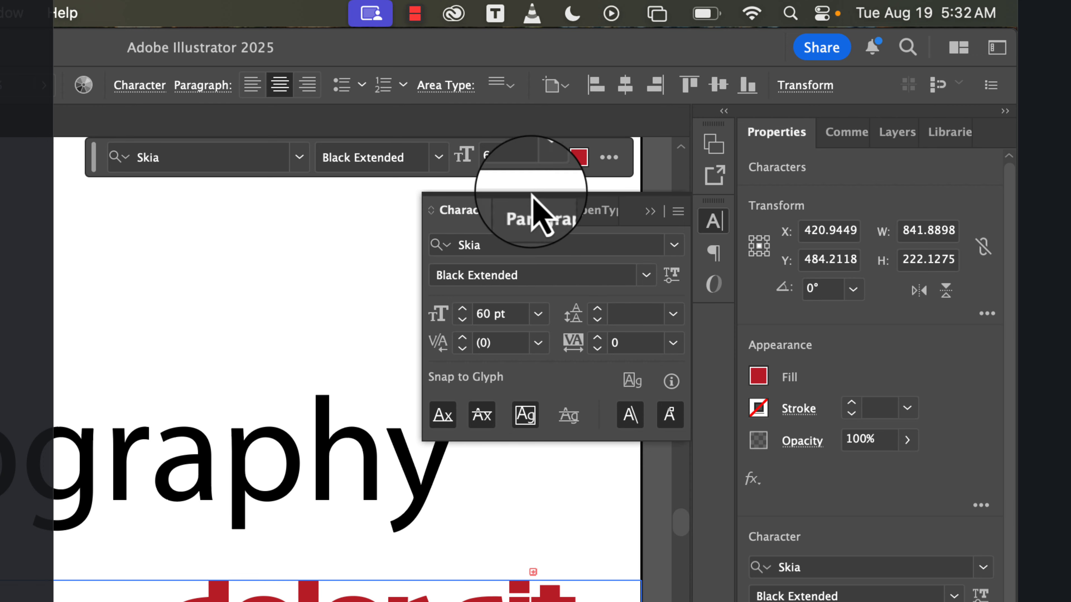
# Try several paragraph alignments, including justified, on the whole placeholder text and settle on left alignment.
pyautogui.click(528, 213)
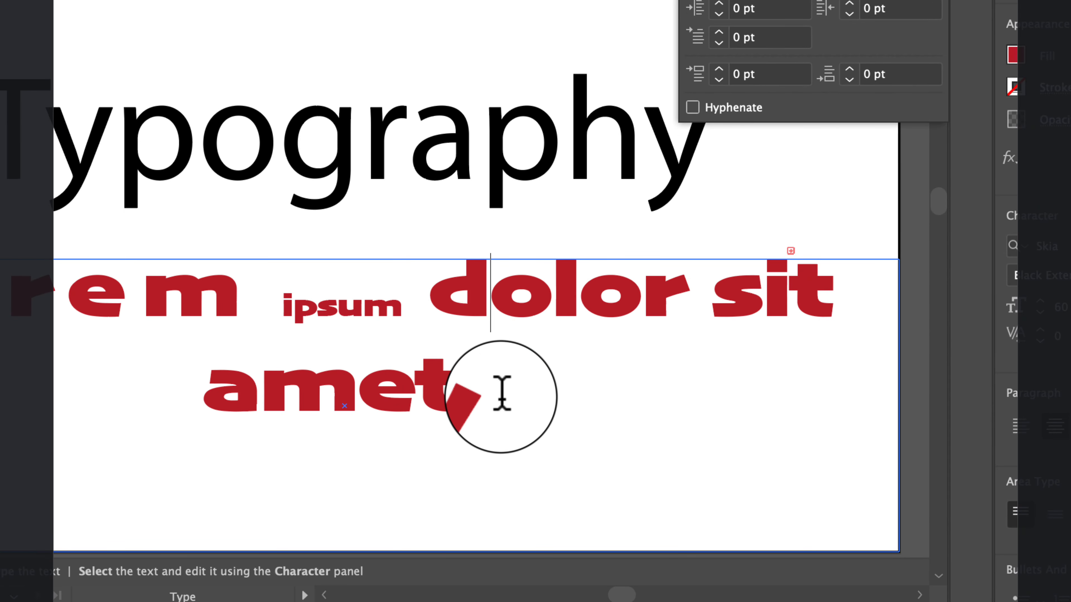
pyautogui.press('super+minus')
pyautogui.press('super+a')
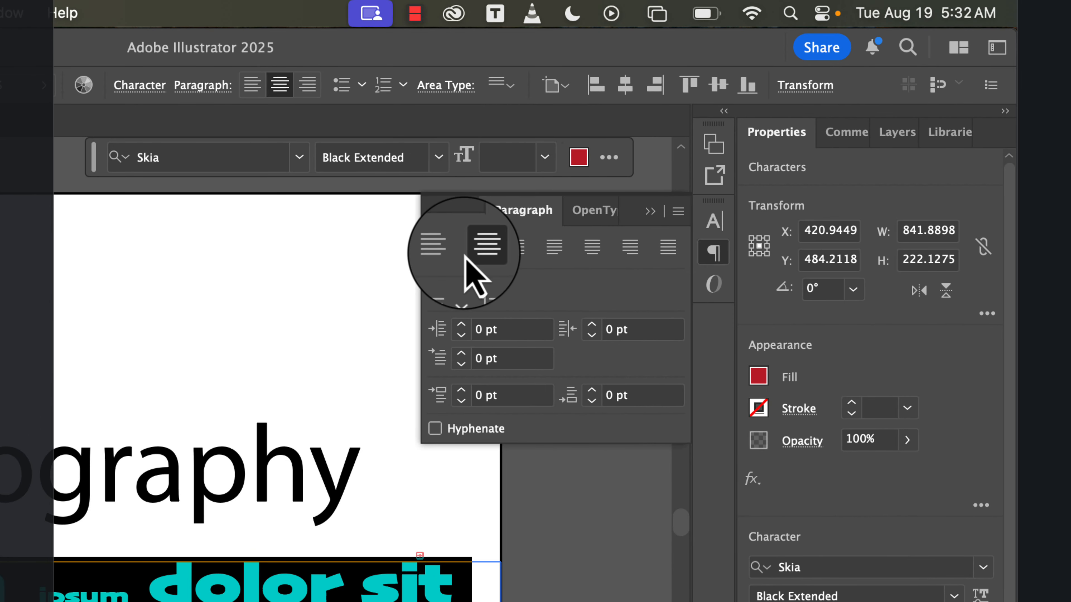
pyautogui.click(485, 183)
pyautogui.click(521, 183)
pyautogui.click(557, 185)
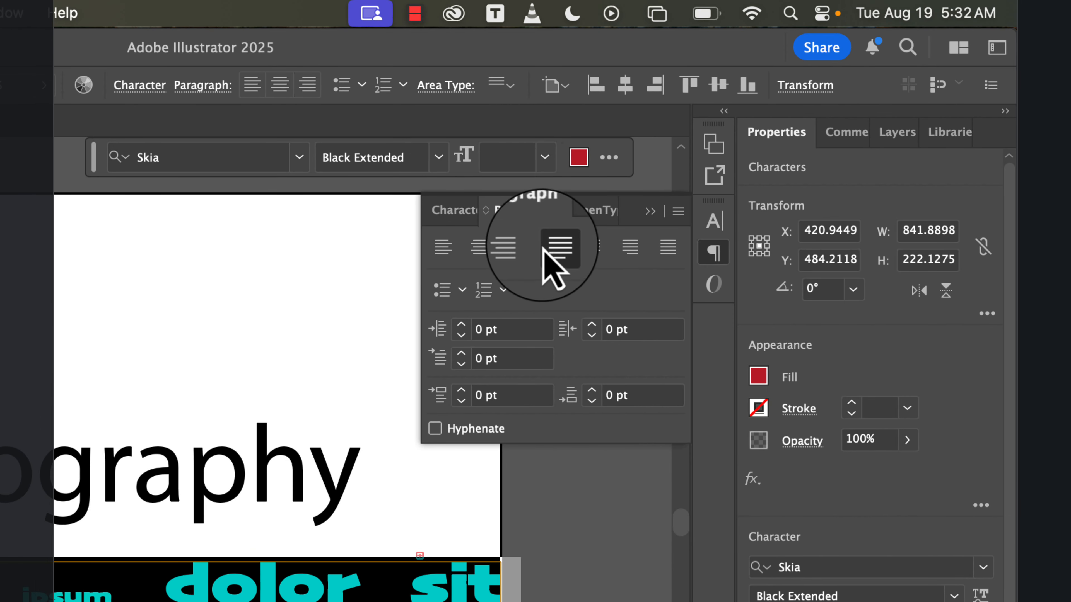
pyautogui.click(448, 247)
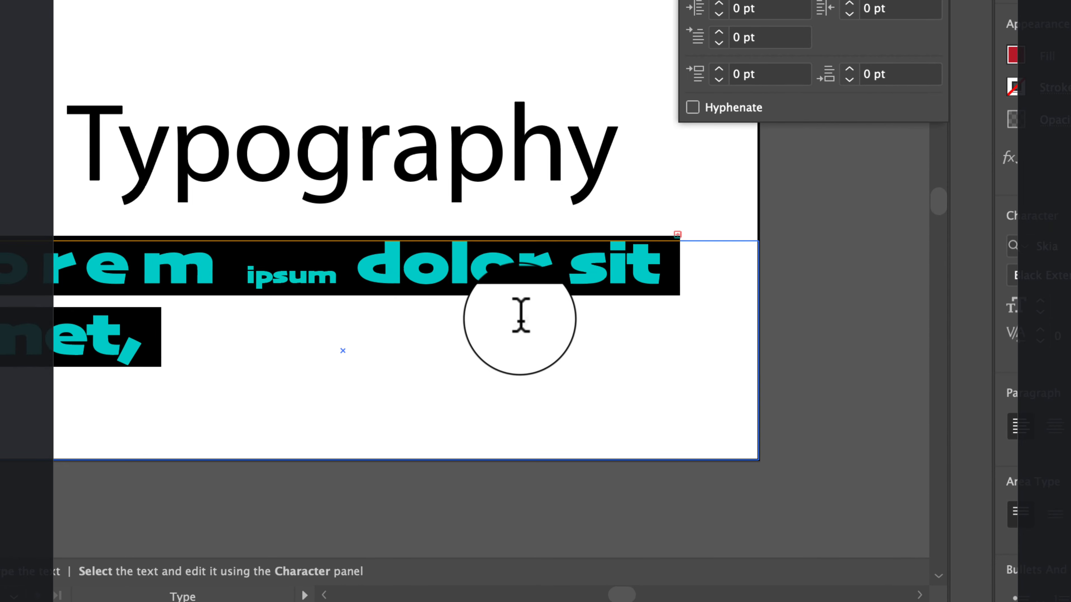
# Change the font of the whole placeholder text to DIN Alternate Bold.
pyautogui.click(522, 321)
pyautogui.press('super+a')
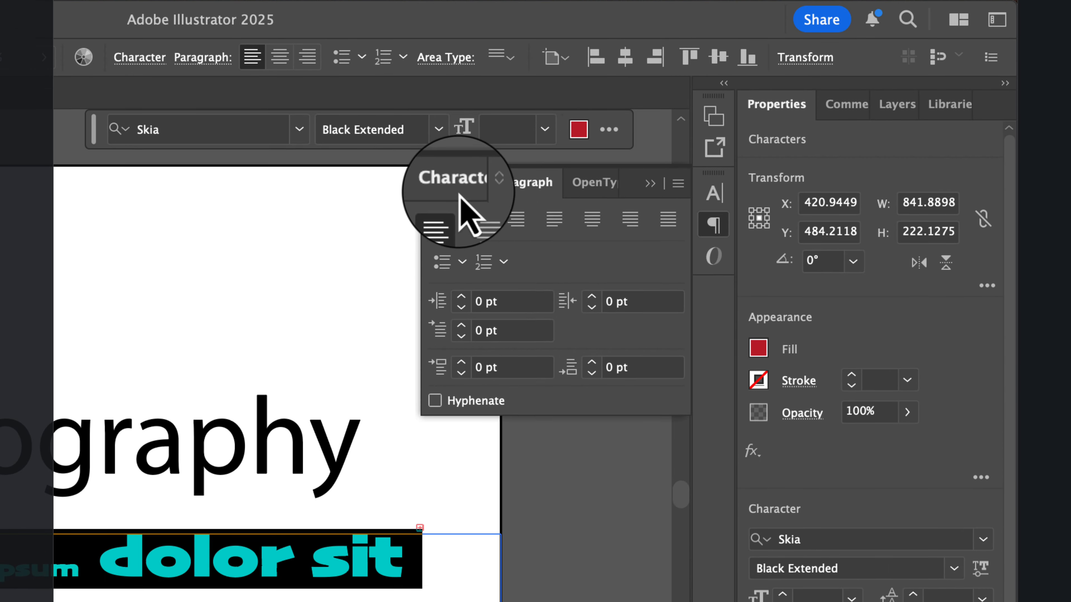
pyautogui.click(459, 186)
pyautogui.click(523, 244)
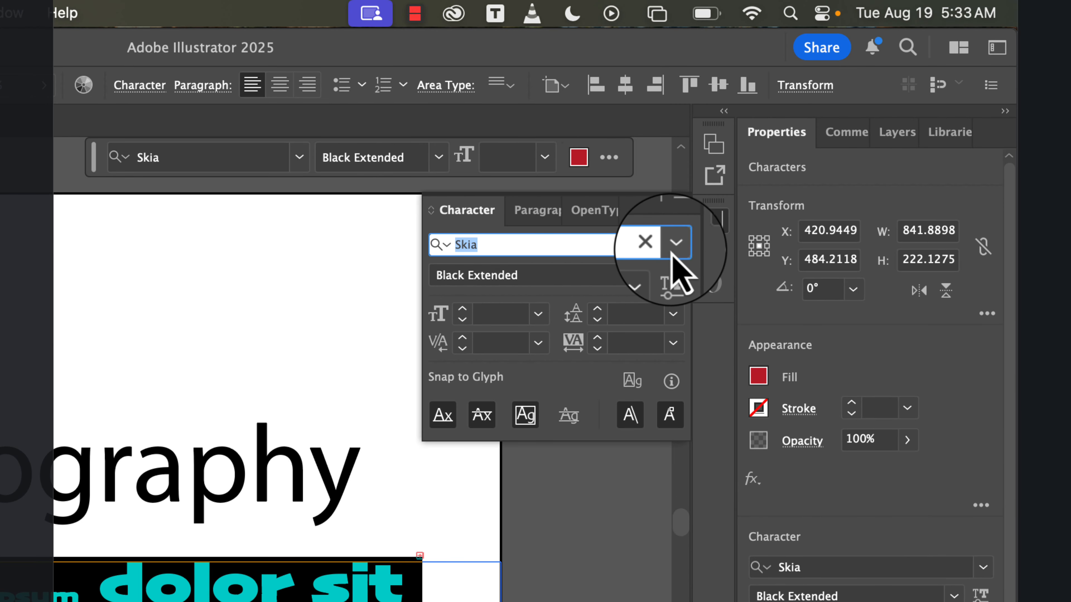
pyautogui.click(675, 245)
pyautogui.click(590, 527)
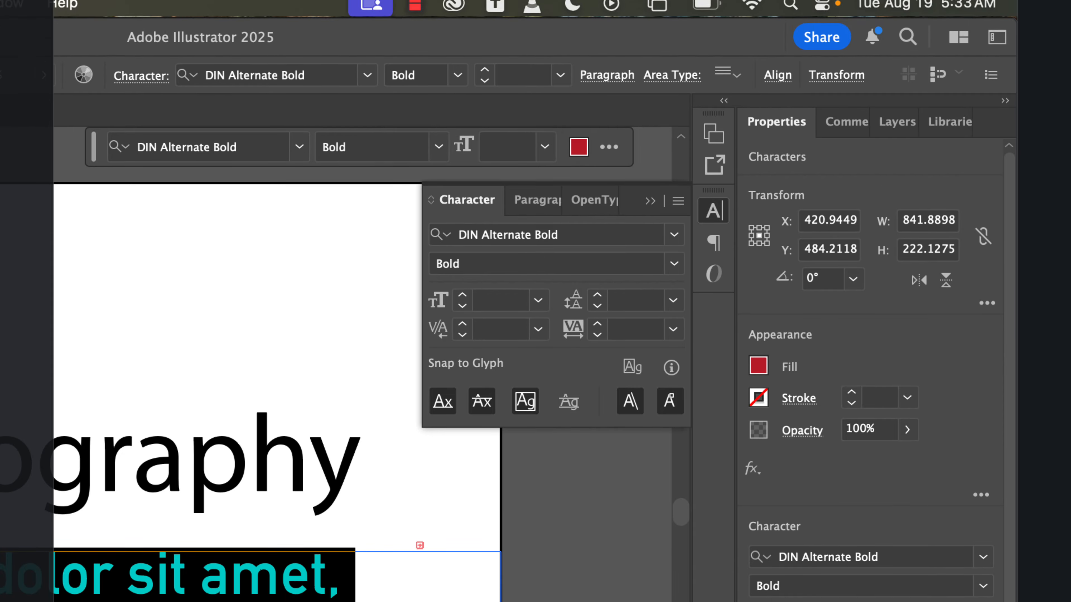
# Try All Caps and Small Caps on the whole placeholder text and turn both off again.
pyautogui.click(987, 277)
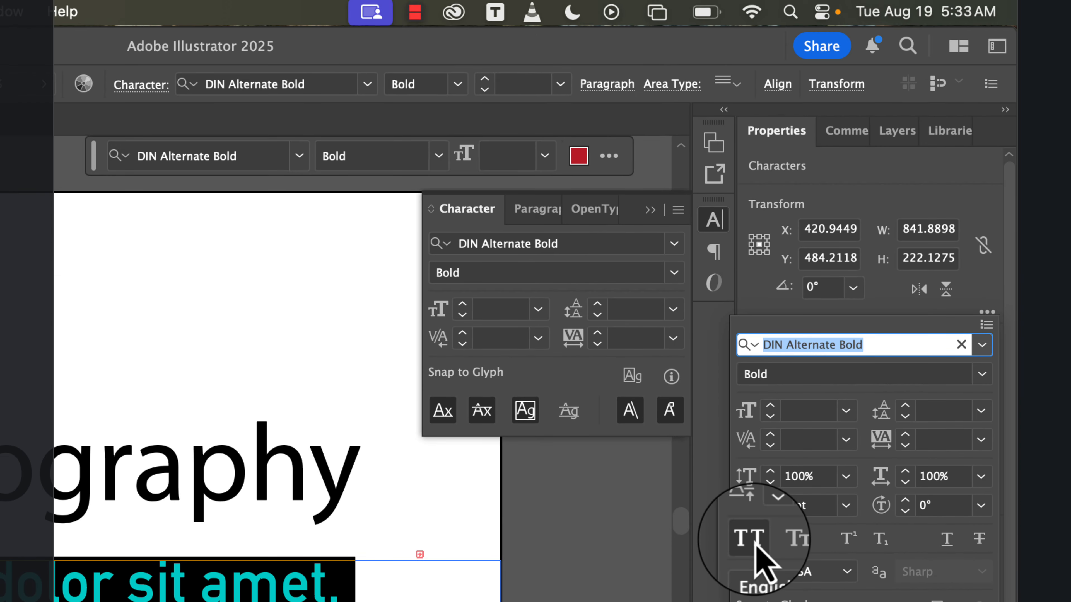
pyautogui.click(751, 219)
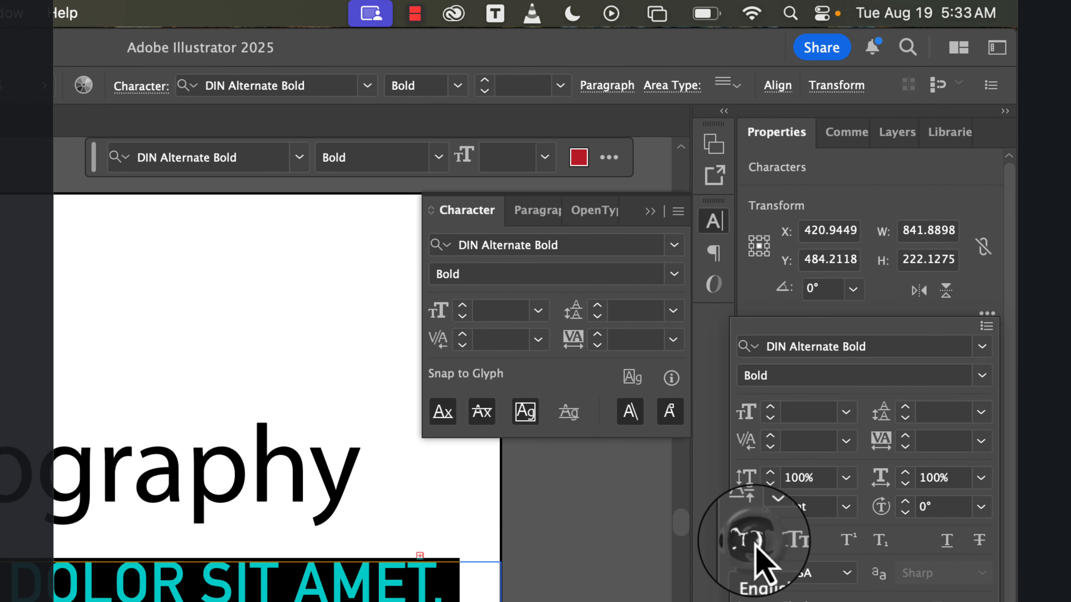
pyautogui.click(781, 542)
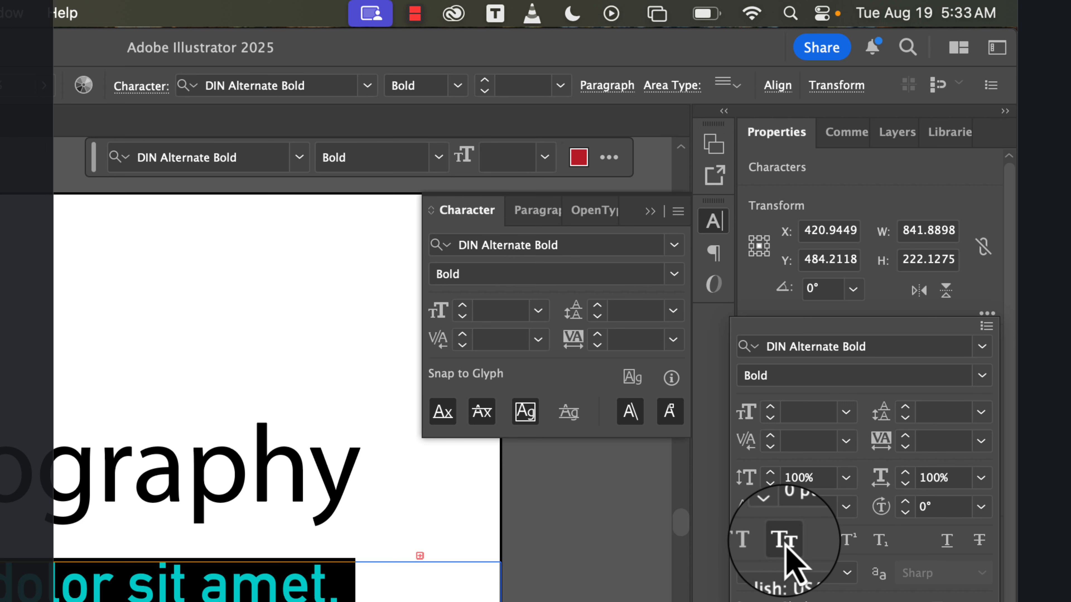
pyautogui.click(784, 542)
pyautogui.click(783, 541)
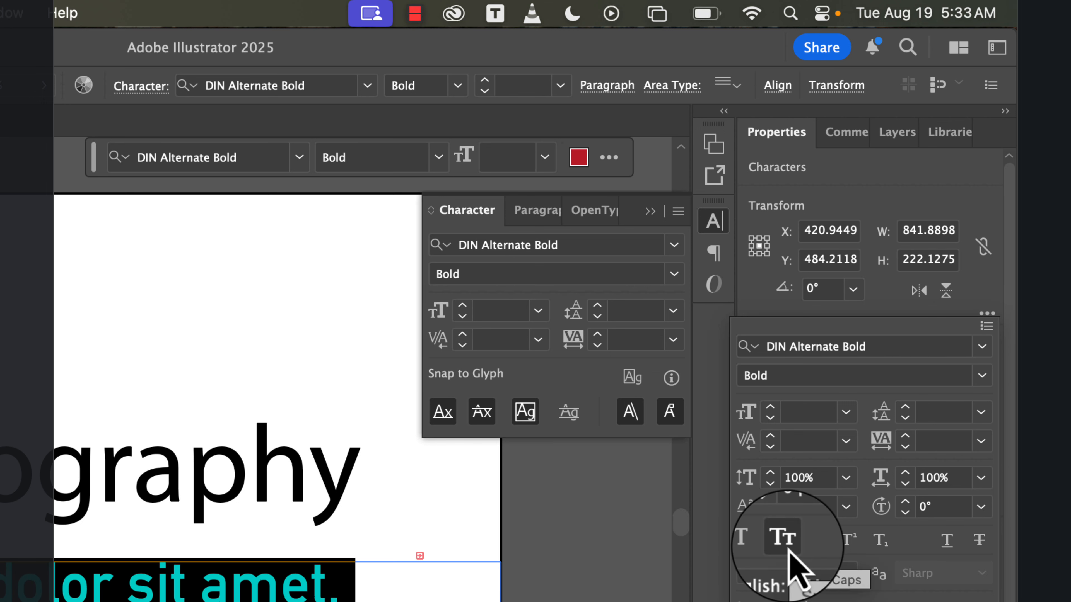
pyautogui.click(784, 541)
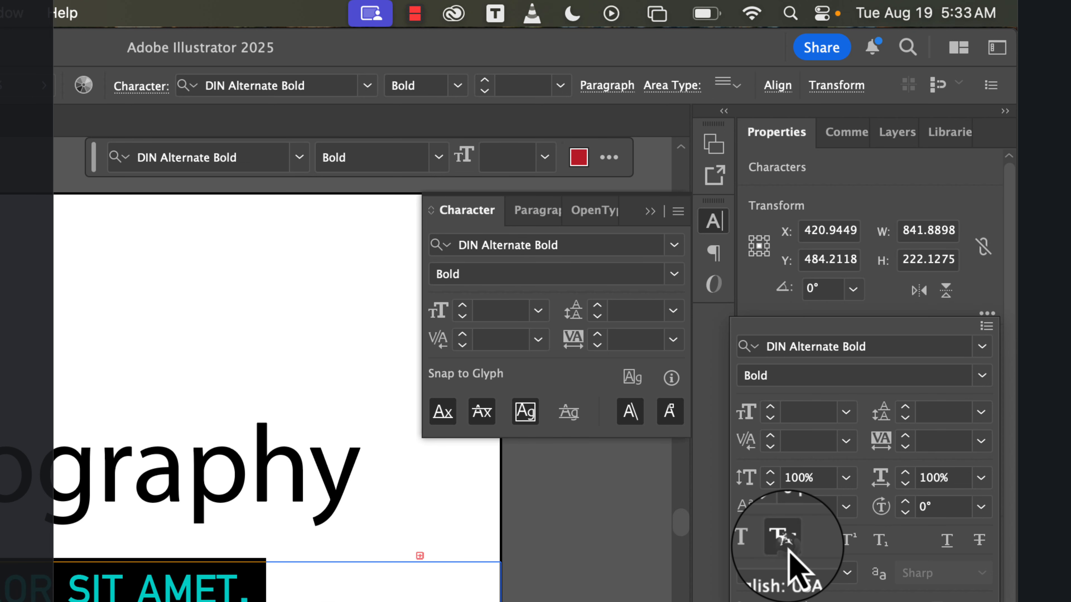
pyautogui.click(784, 540)
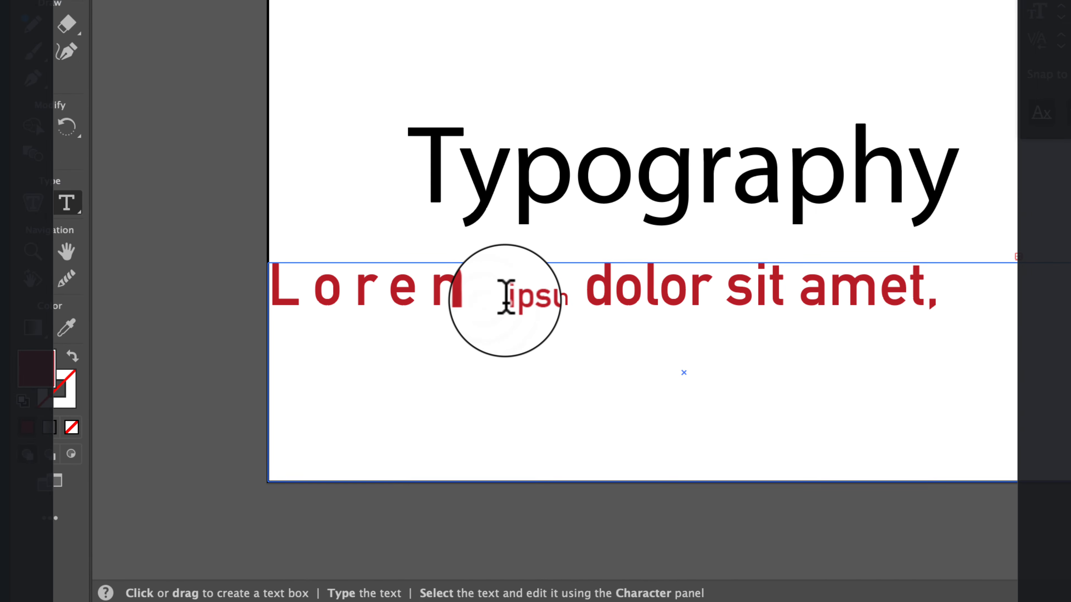
# Replace the word "ipsum" with "2" and format that character as superscript.
pyautogui.moveTo(502, 295); pyautogui.dragTo(610, 280)
pyautogui.press('BackSpace')
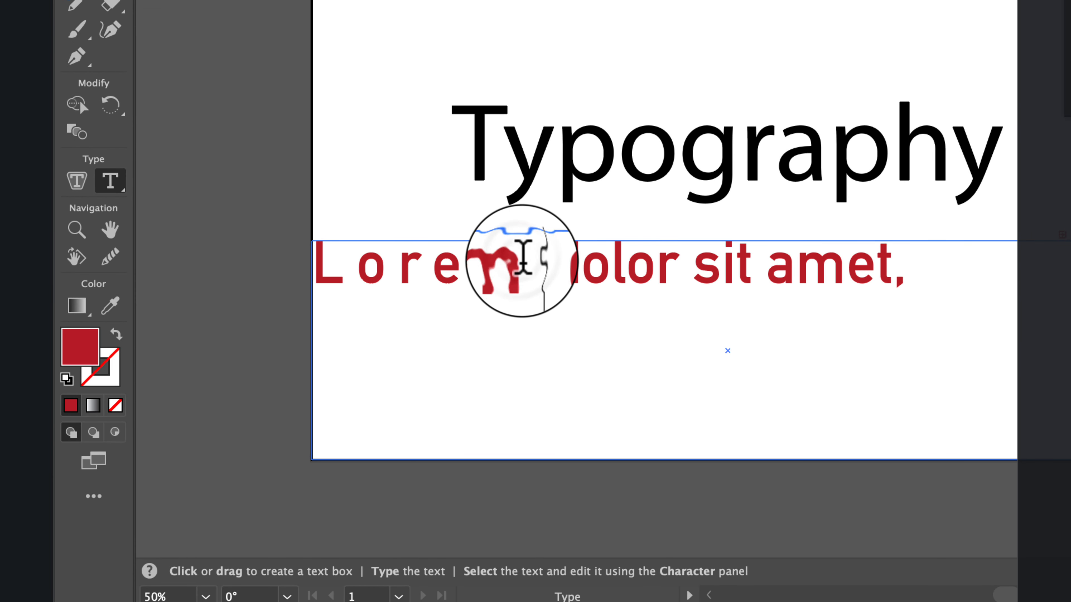
pyautogui.write('2')
pyautogui.hotkey('shift', 'Left')
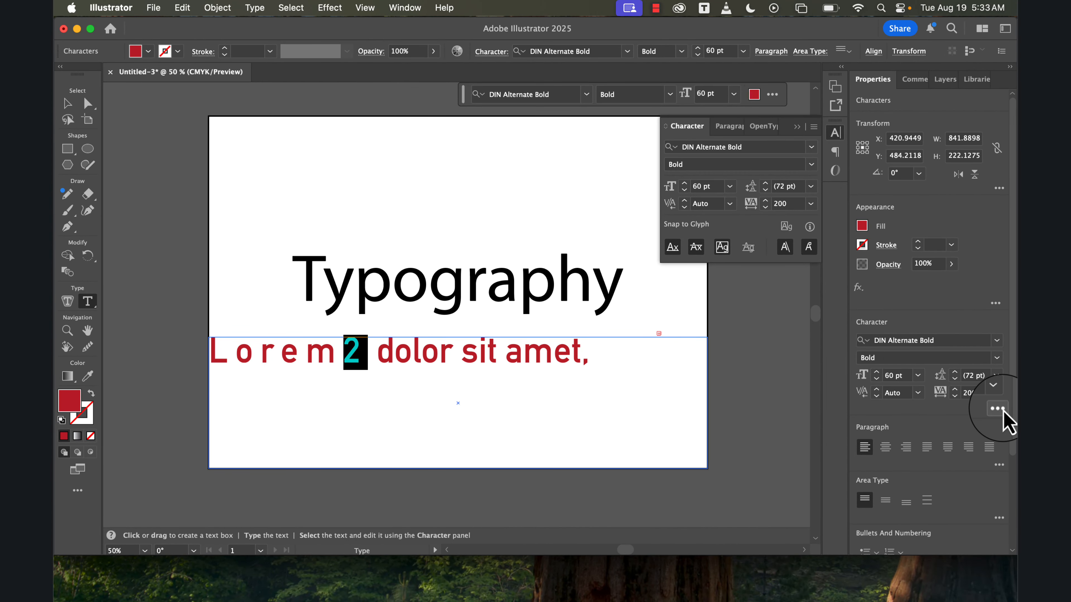
pyautogui.click(997, 408)
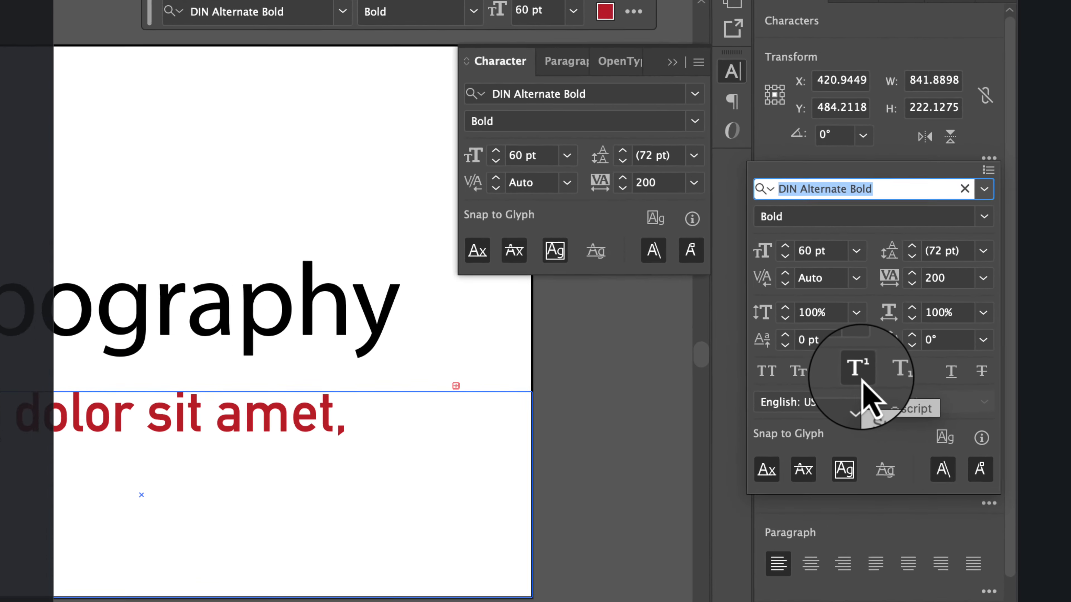
pyautogui.click(915, 325)
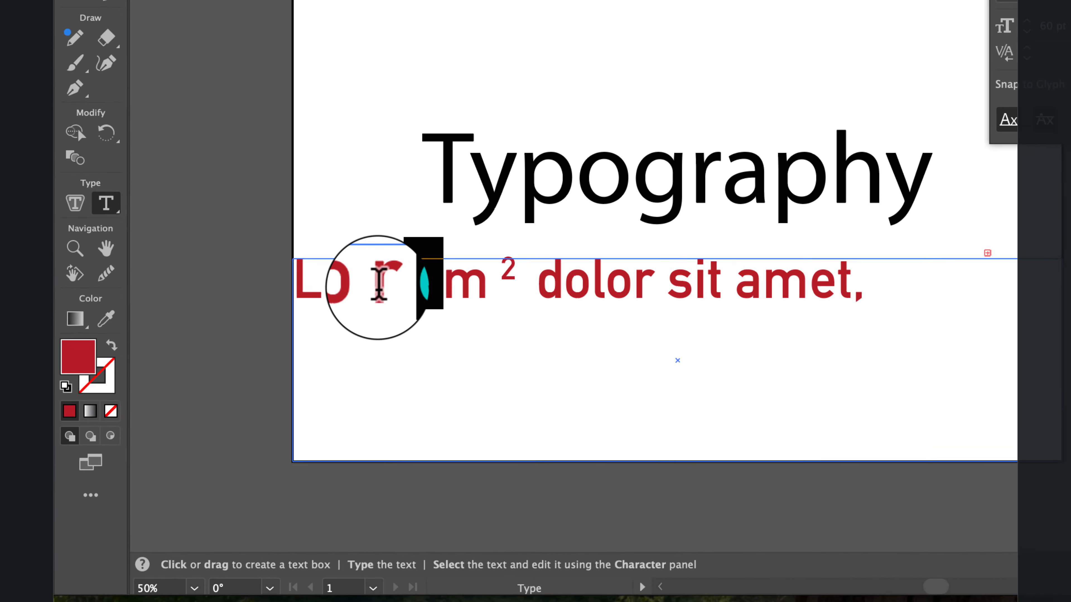
# Replace the "r" in "Lorem" with "g" and format the following "e" as subscript.
pyautogui.click(279, 354)
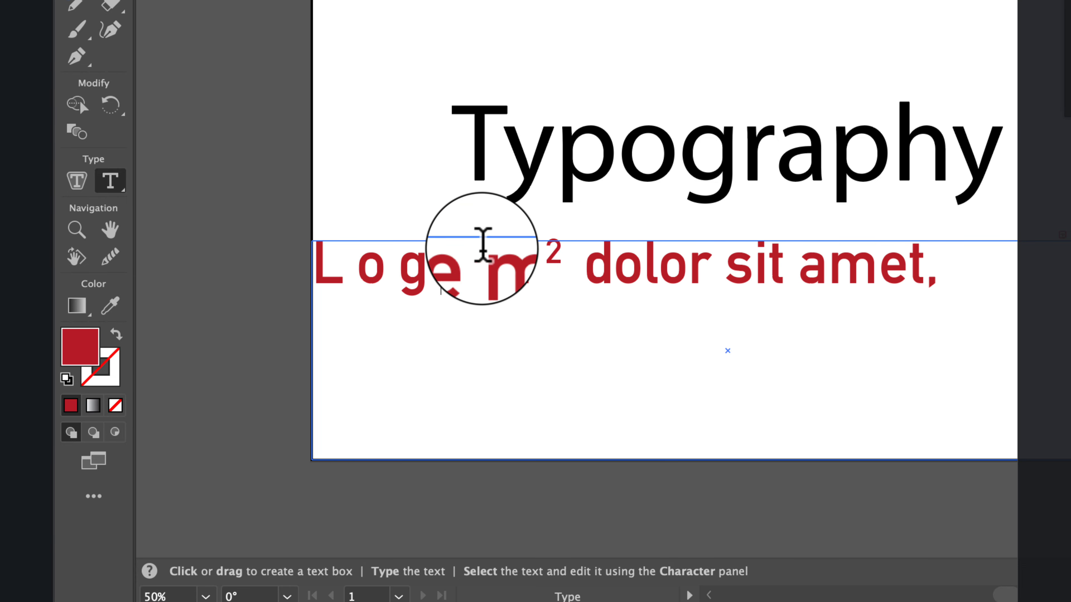
pyautogui.moveTo(477, 255); pyautogui.dragTo(435, 255)
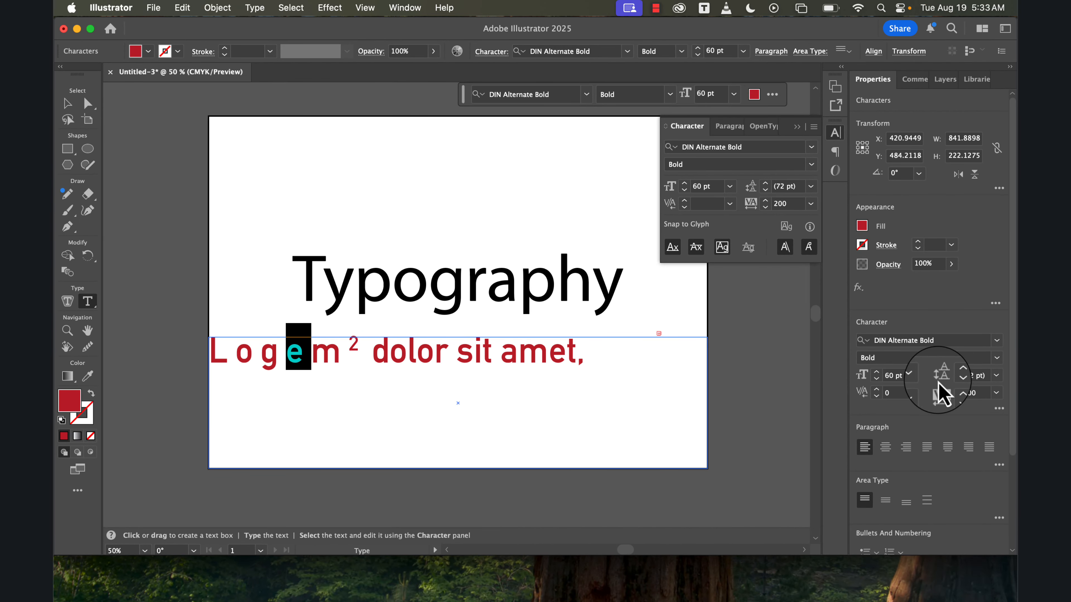
pyautogui.click(998, 407)
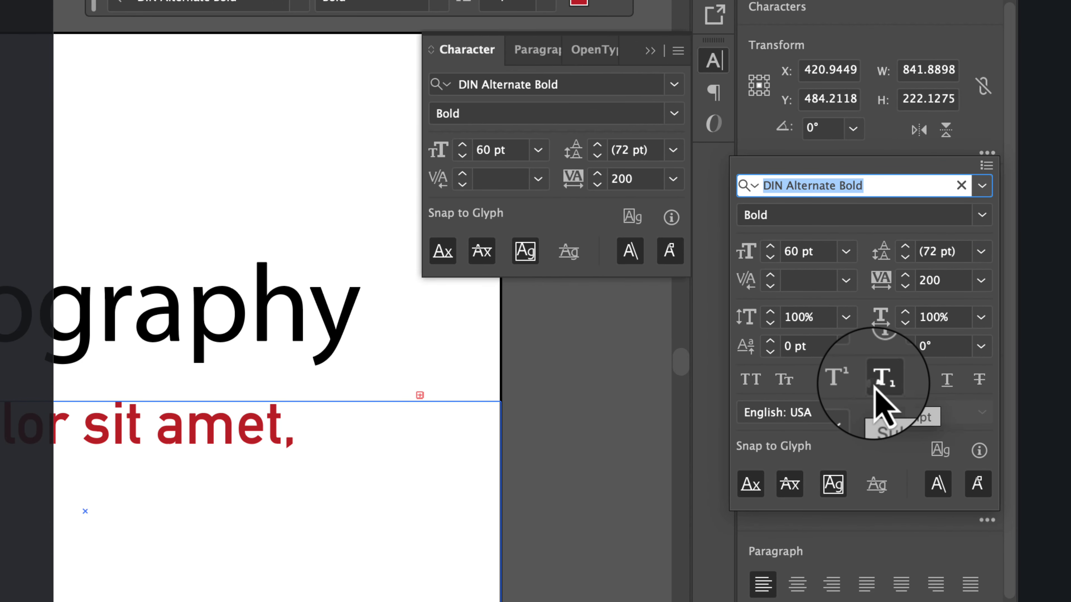
pyautogui.click(875, 389)
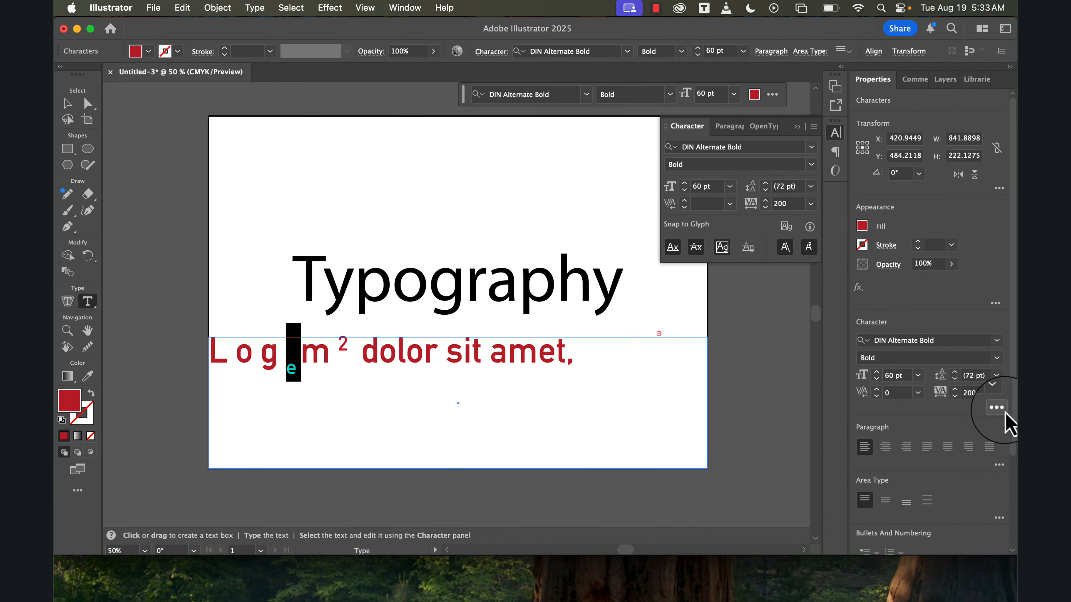
pyautogui.click(1002, 410)
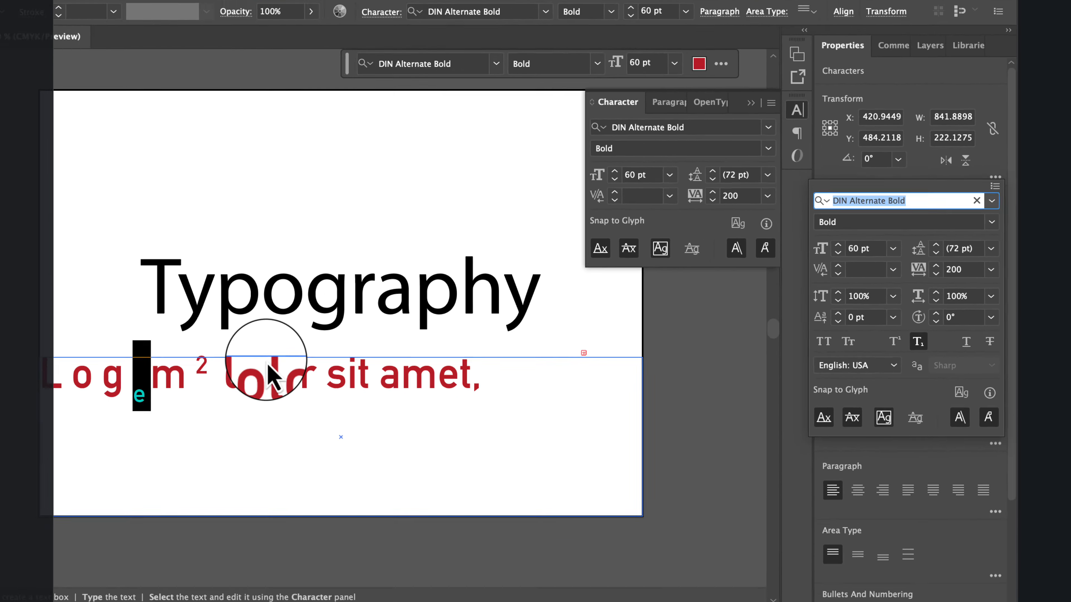
pyautogui.click(270, 371)
# Underline the word "dolor" in the placeholder text.
pyautogui.click(527, 291)
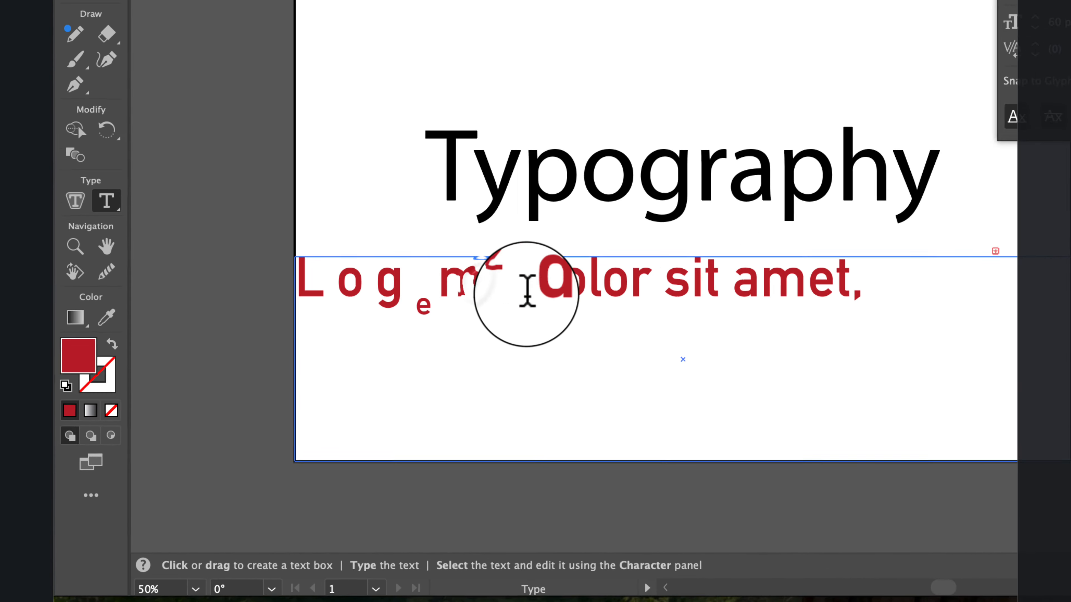
pyautogui.moveTo(527, 291); pyautogui.dragTo(654, 287)
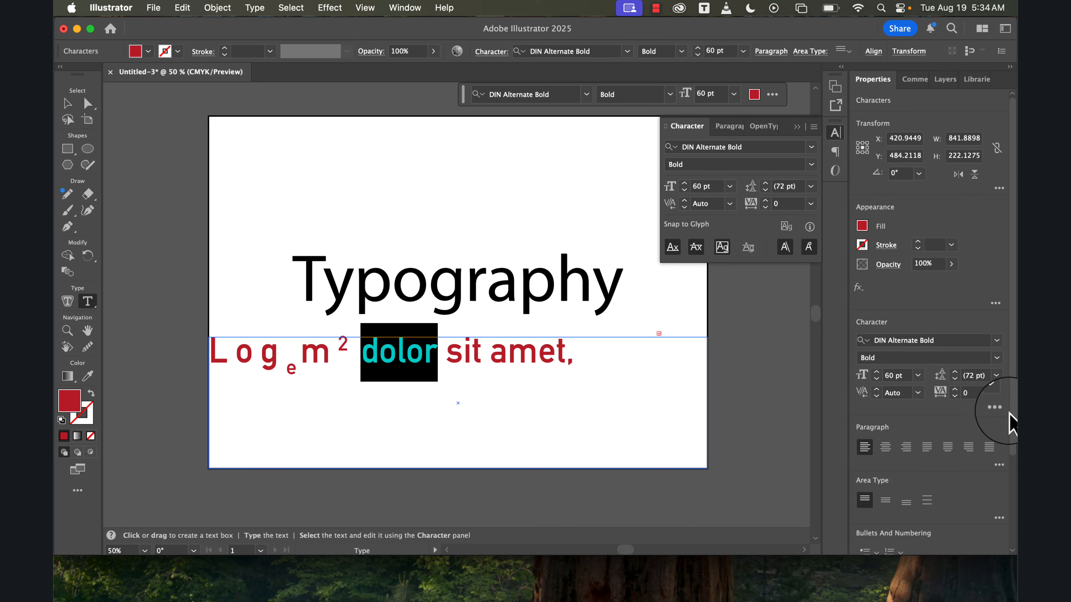
pyautogui.click(975, 326)
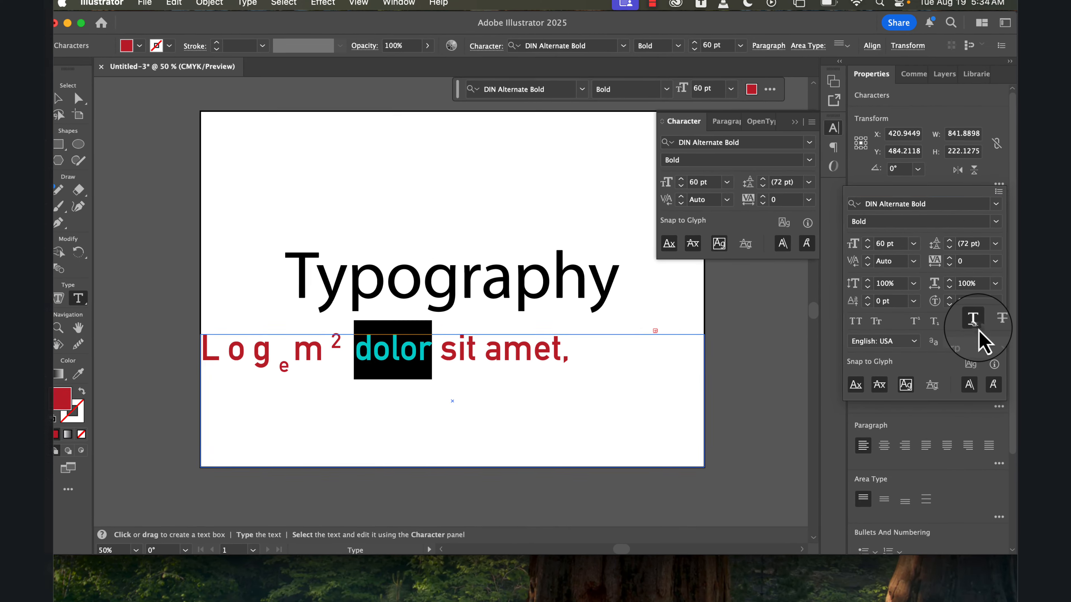
pyautogui.click(492, 360)
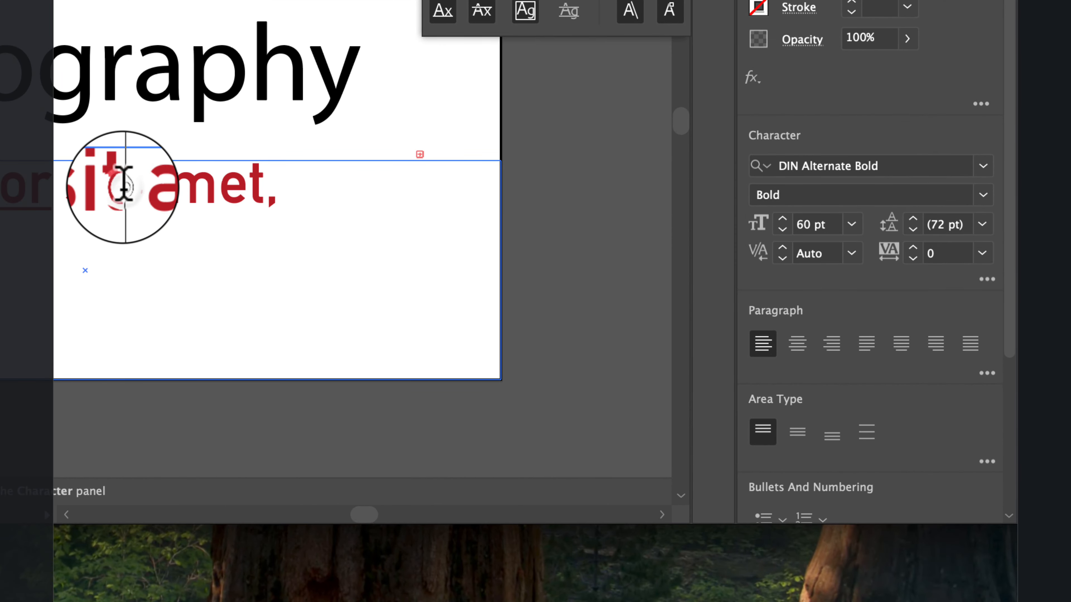
# Apply strikethrough to the title "Typography".
pyautogui.moveTo(124, 185); pyautogui.dragTo(110, 184)
pyautogui.doubleClick(84, 65)
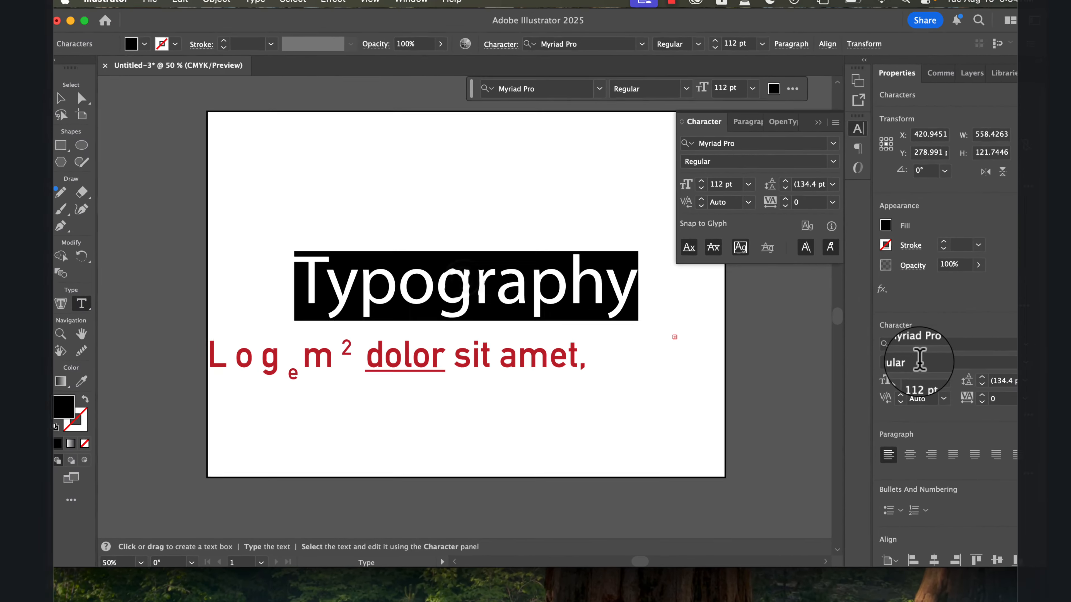
pyautogui.click(997, 409)
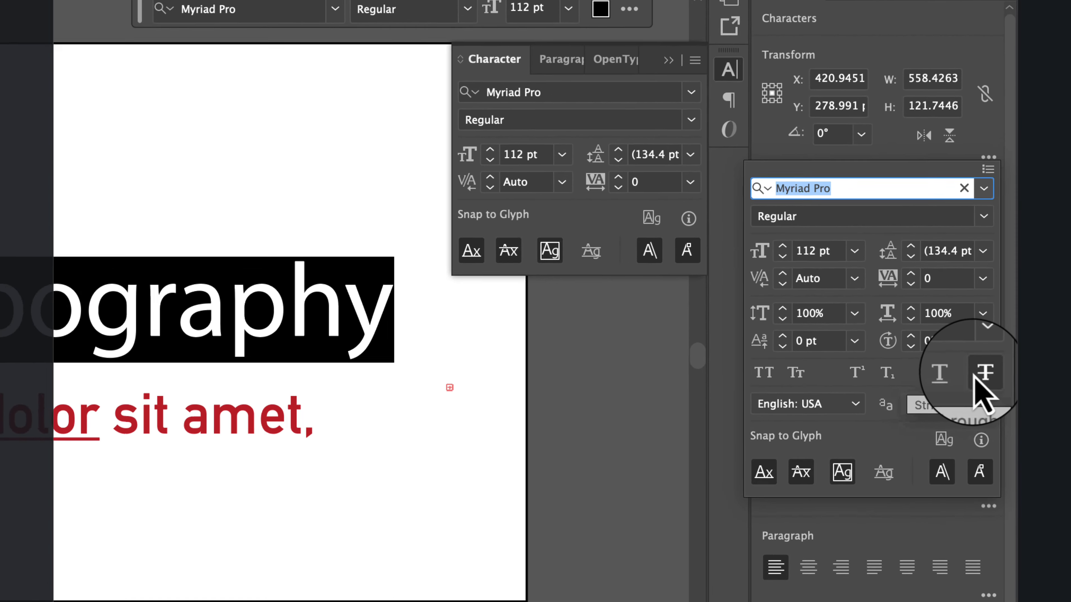
pyautogui.click(995, 323)
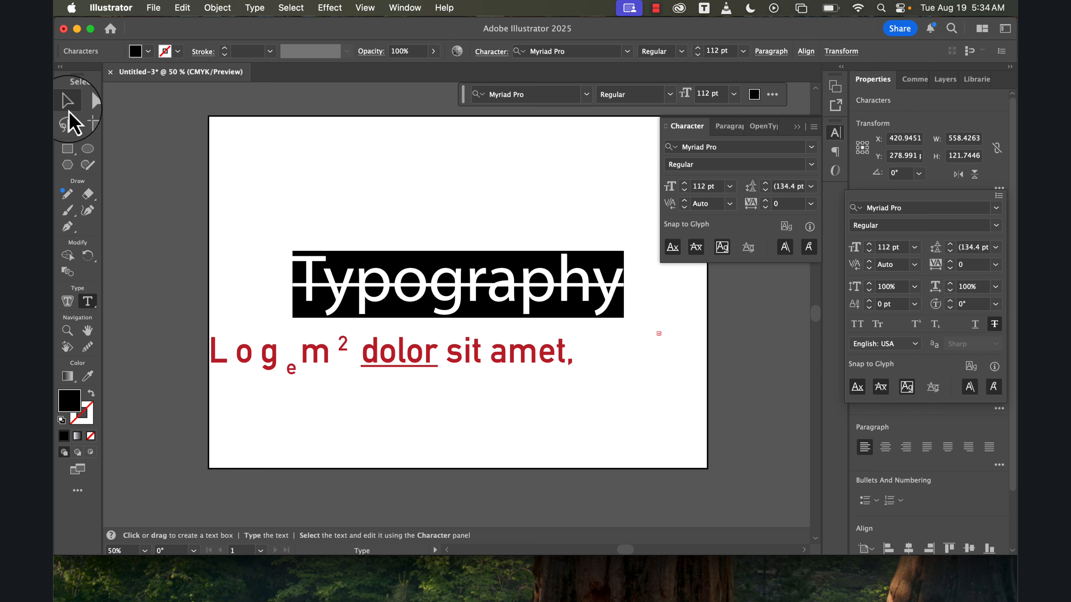
# Select the title "Typography" as a text object and remove its strikethrough.
pyautogui.click(361, 243)
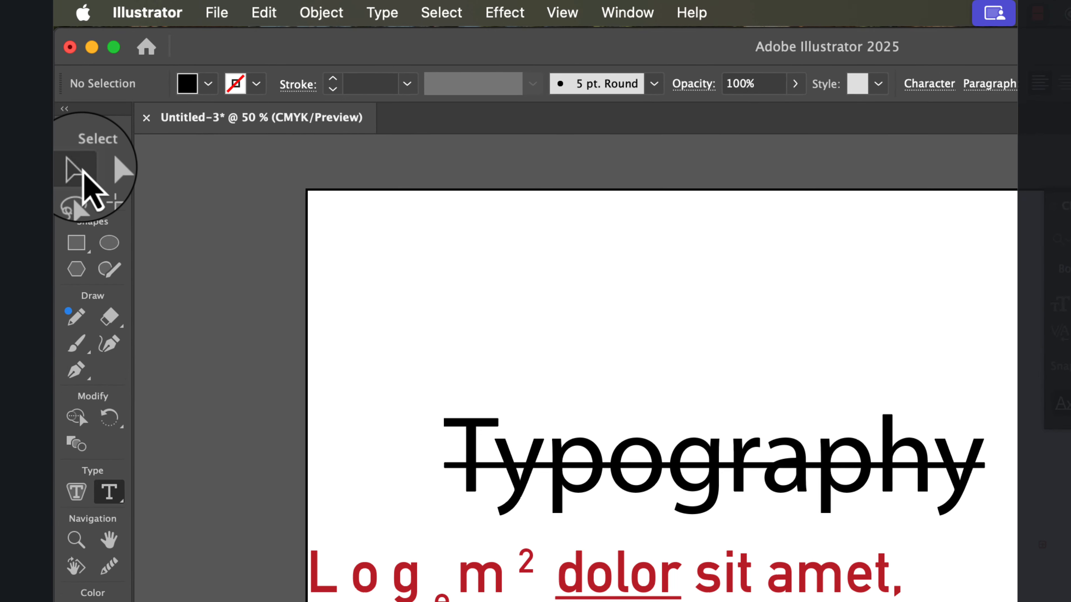
pyautogui.click(68, 103)
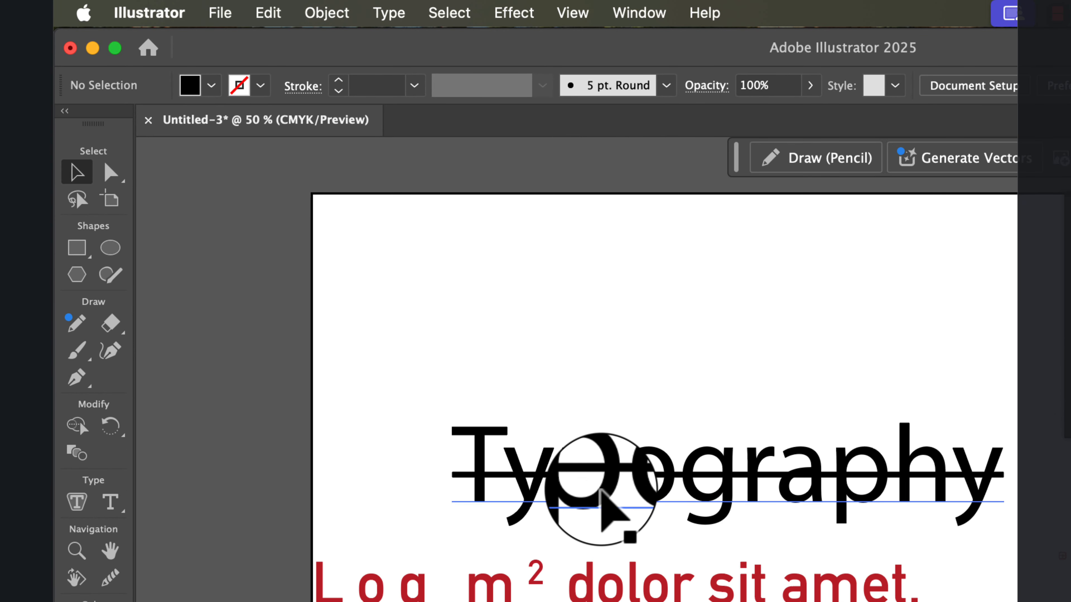
pyautogui.click(609, 500)
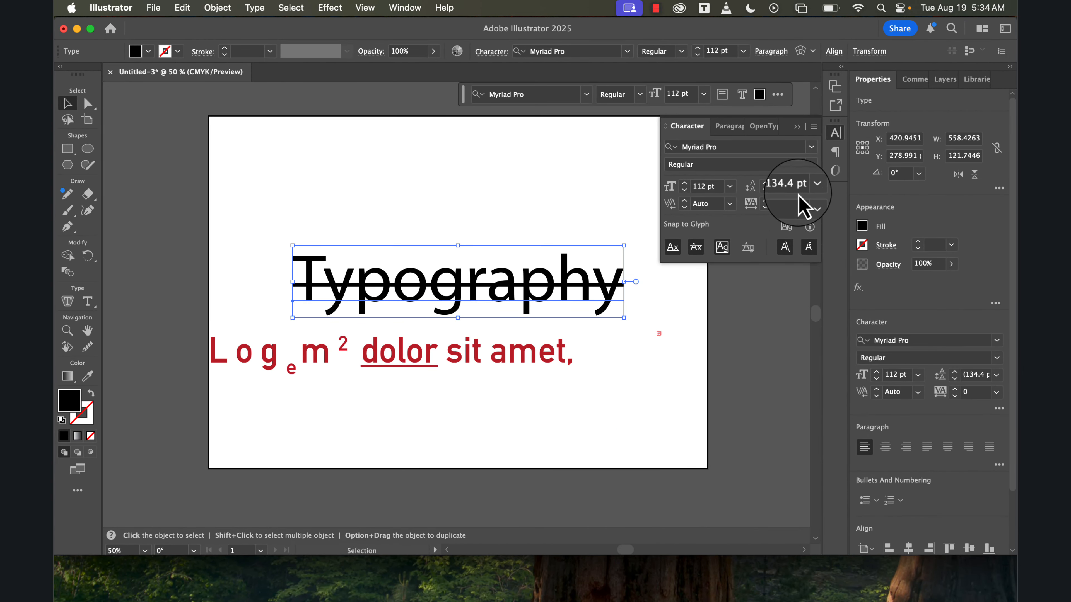
pyautogui.click(997, 409)
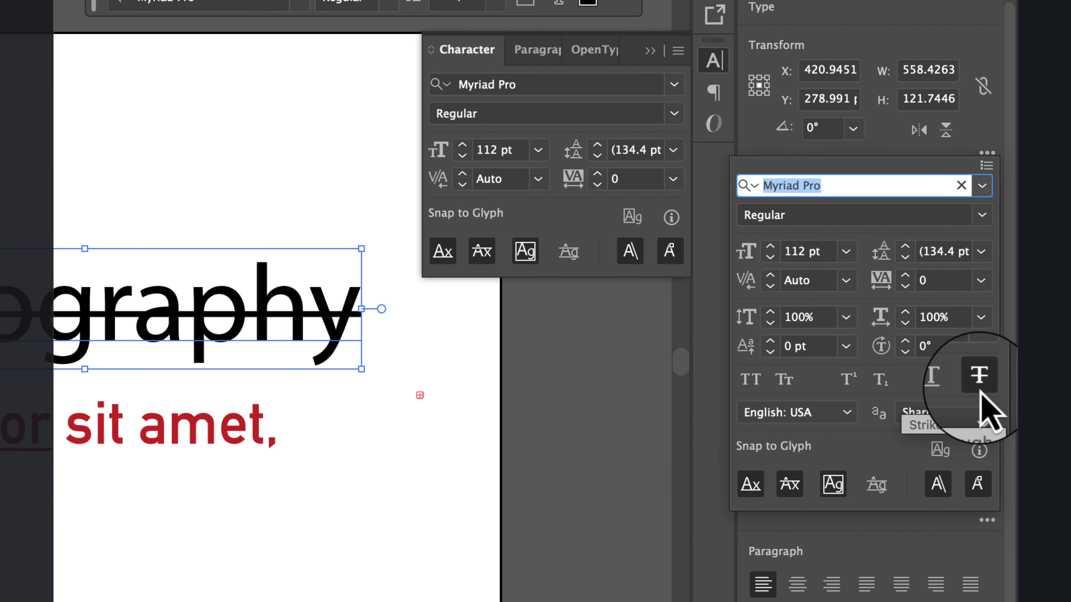
pyautogui.click(979, 390)
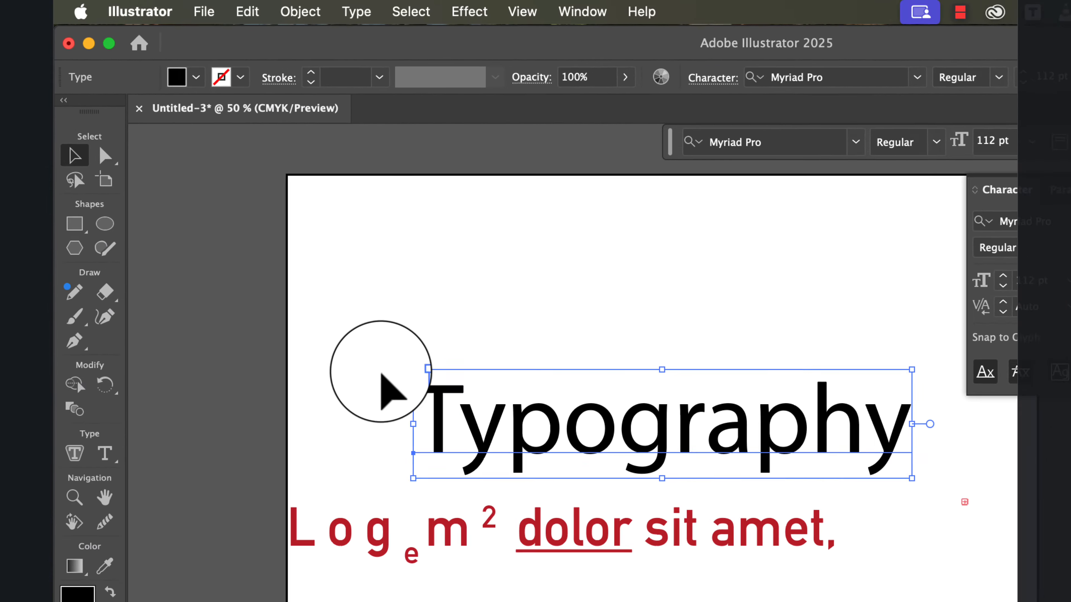
# Delete the red placeholder text object below the title.
pyautogui.click(531, 295)
pyautogui.click(787, 528)
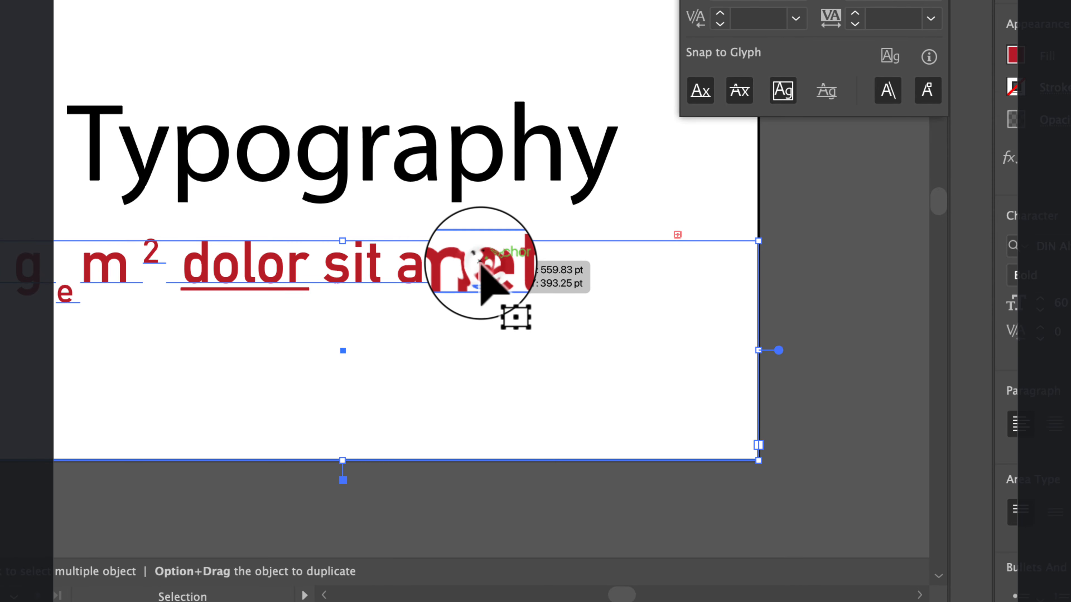
pyautogui.press('Delete')
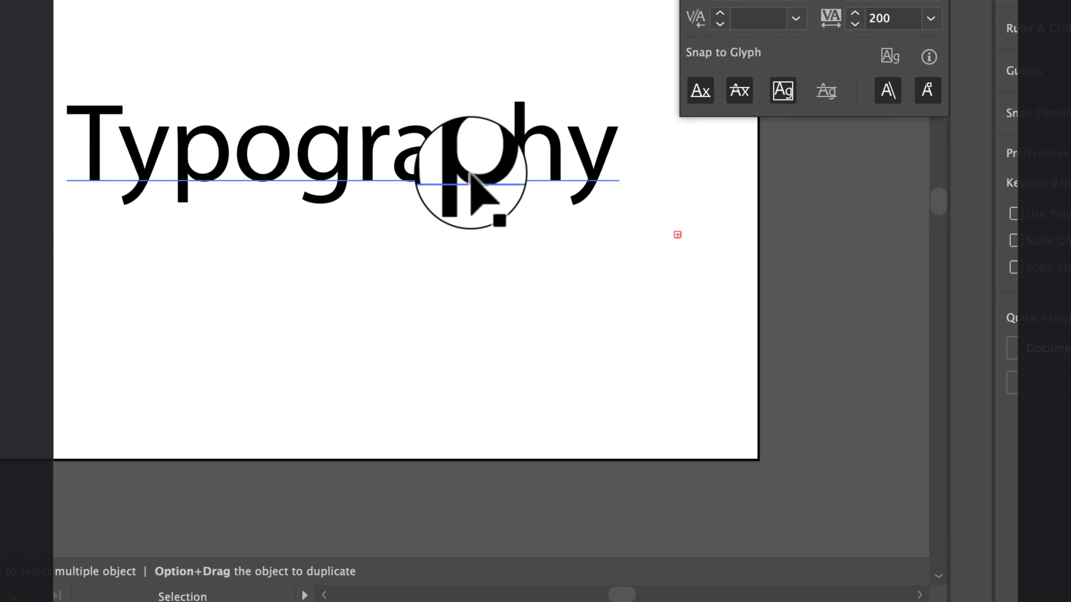
# Shorten the title to "Typo" by removing the letters "graphy".
pyautogui.click(469, 155)
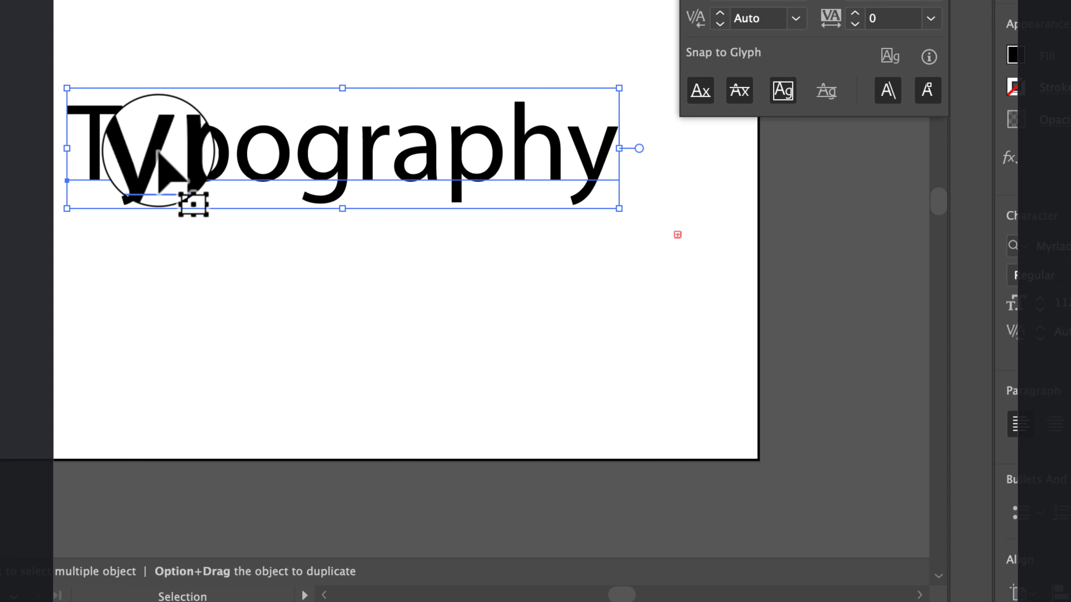
pyautogui.doubleClick(173, 150)
pyautogui.moveTo(294, 154); pyautogui.dragTo(756, 177)
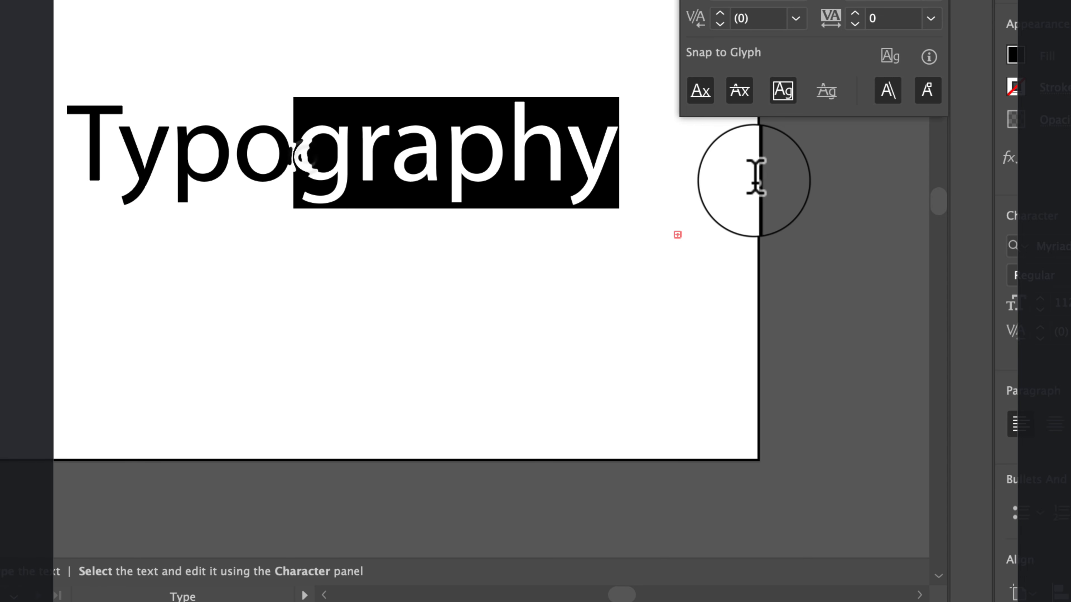
pyautogui.press('BackSpace')
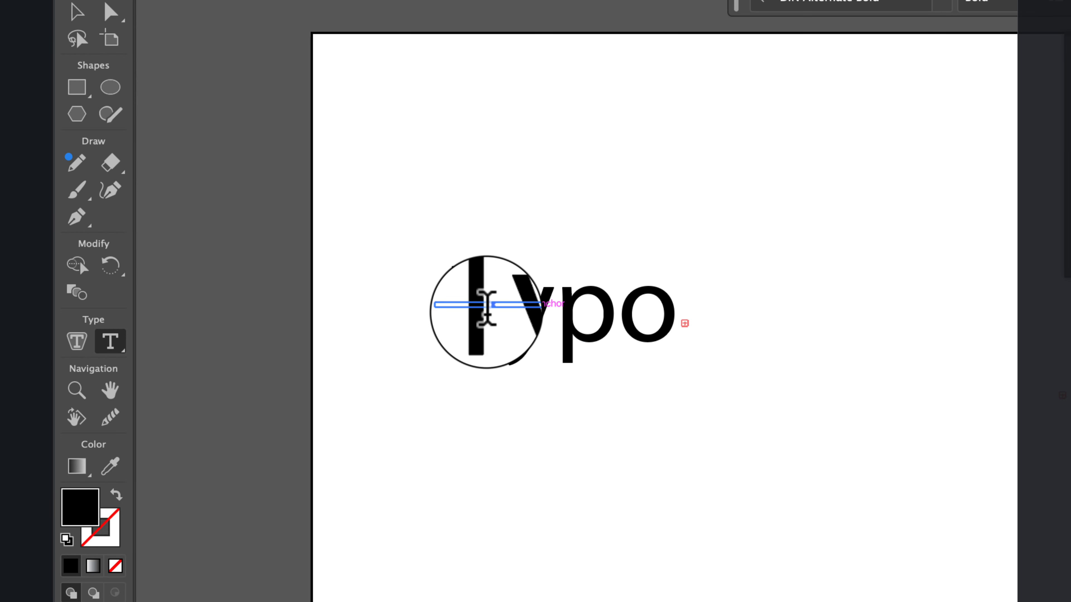
# Format the whole word "Typo" in All Caps.
pyautogui.moveTo(468, 289); pyautogui.dragTo(699, 307)
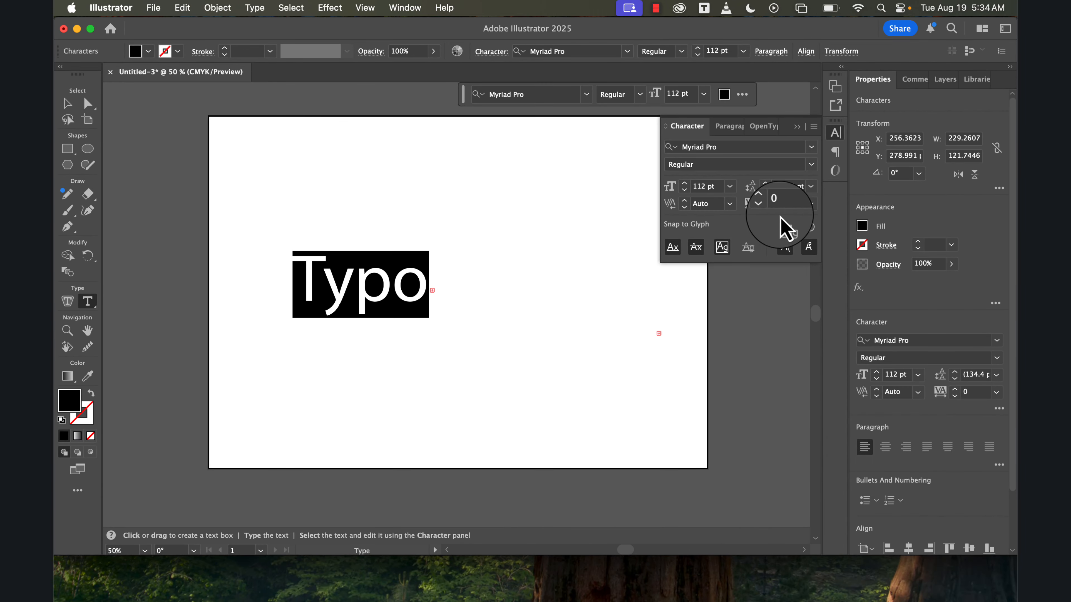
pyautogui.click(1001, 409)
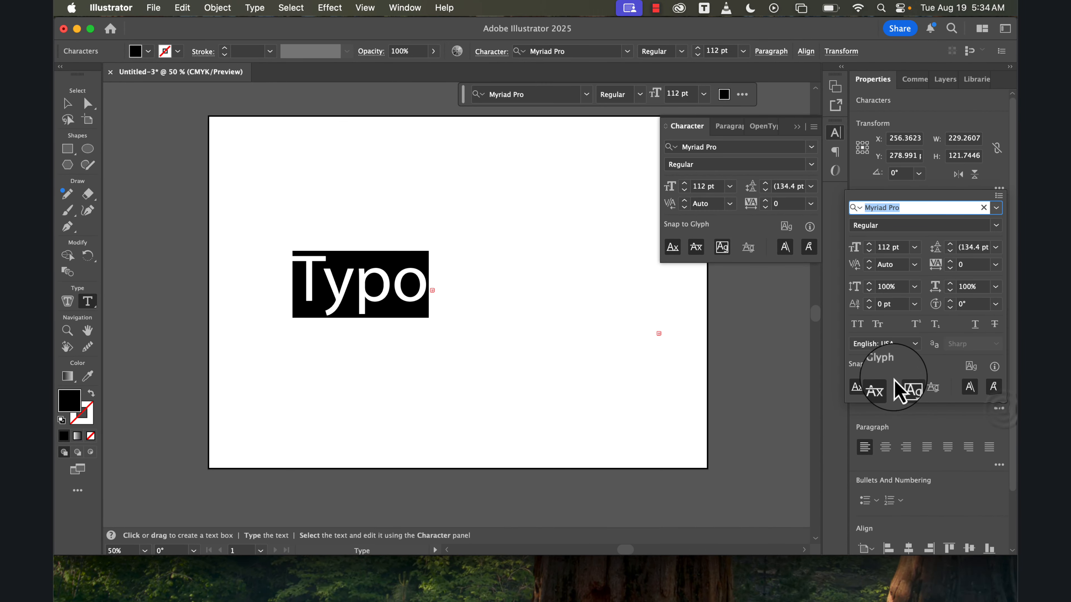
pyautogui.click(871, 334)
pyautogui.click(531, 327)
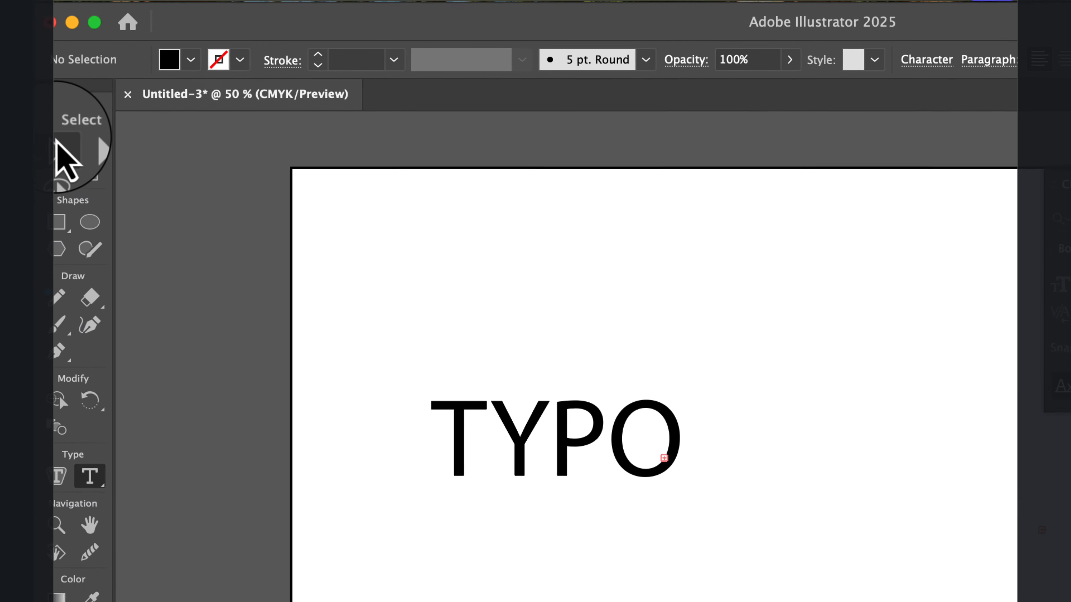
# Convert the live text "TYPO" to vector shapes with Create Outlines.
pyautogui.click(63, 154)
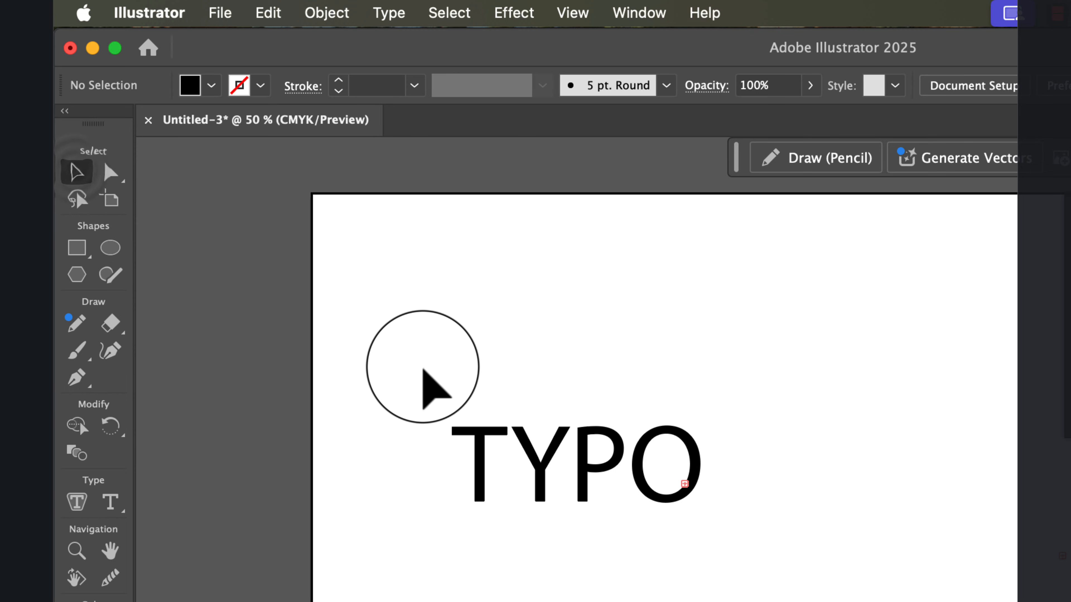
pyautogui.moveTo(432, 386); pyautogui.dragTo(709, 529)
pyautogui.press('super+t')
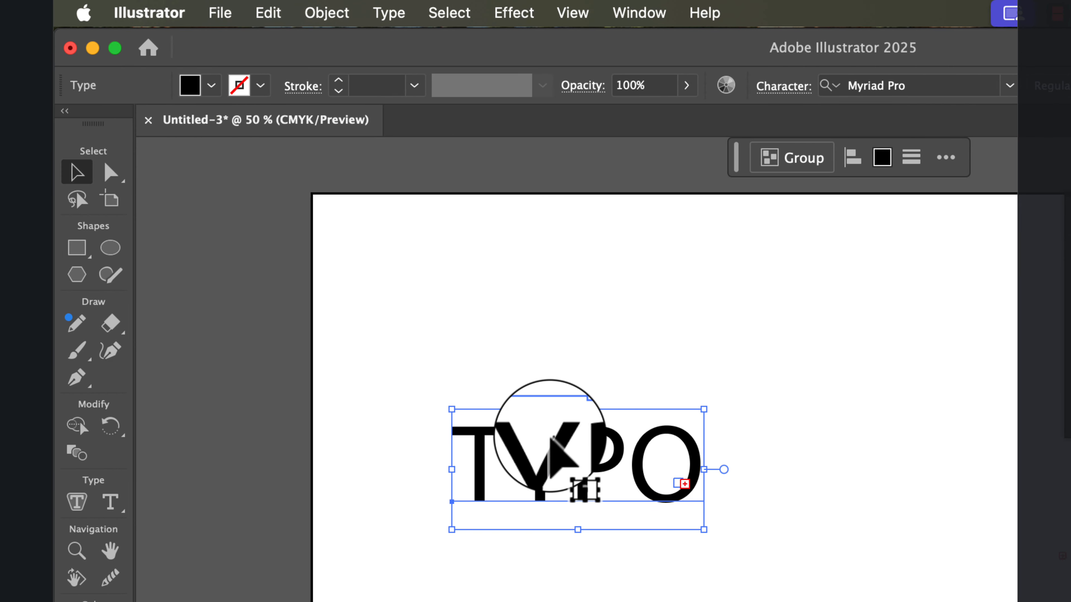
pyautogui.click(315, 437)
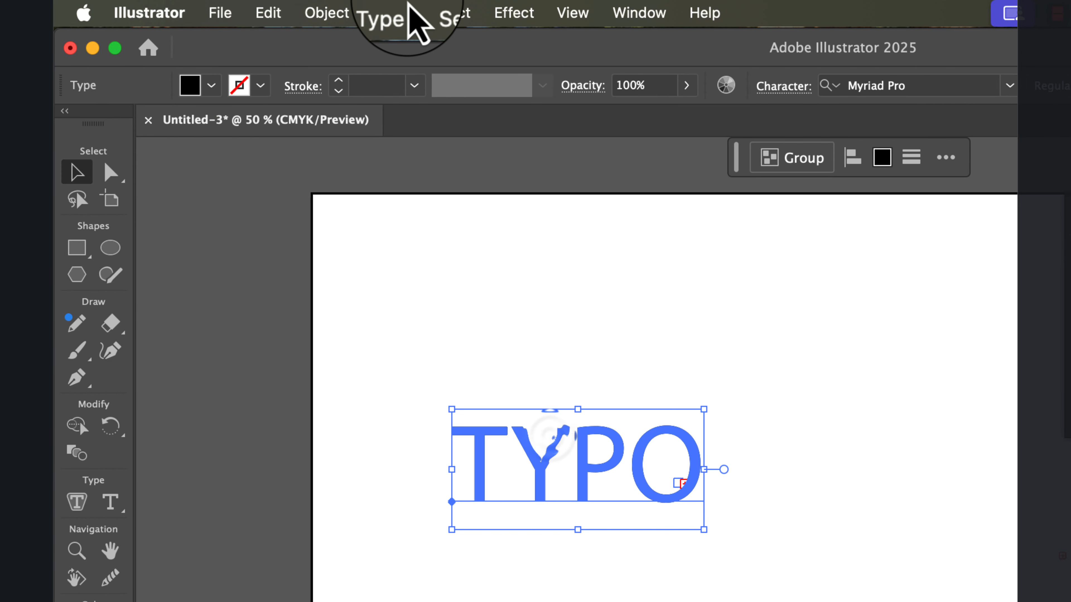
pyautogui.click(390, 13)
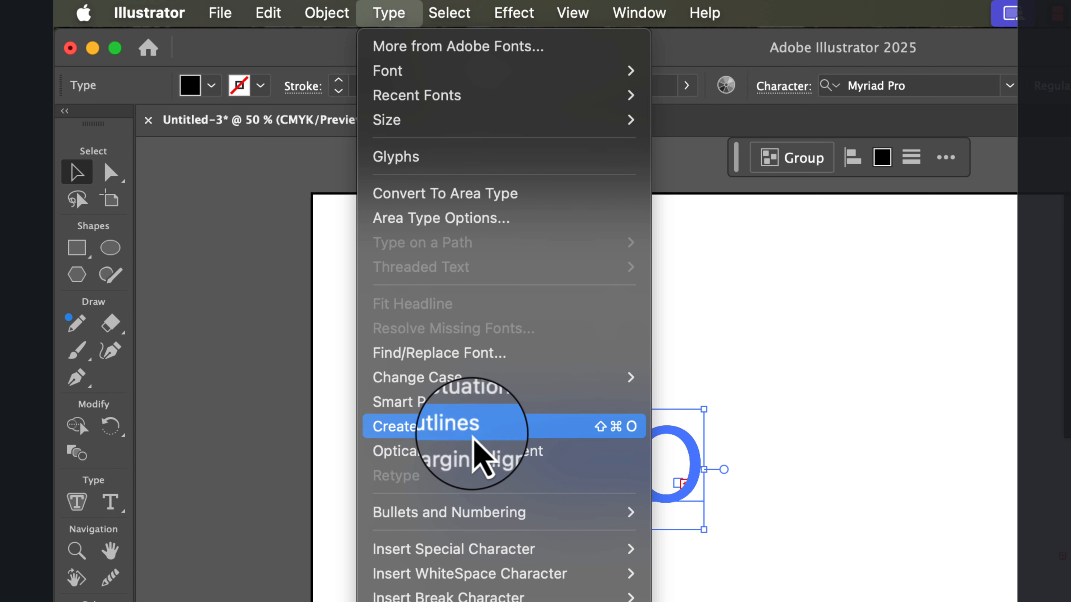
pyautogui.click(441, 437)
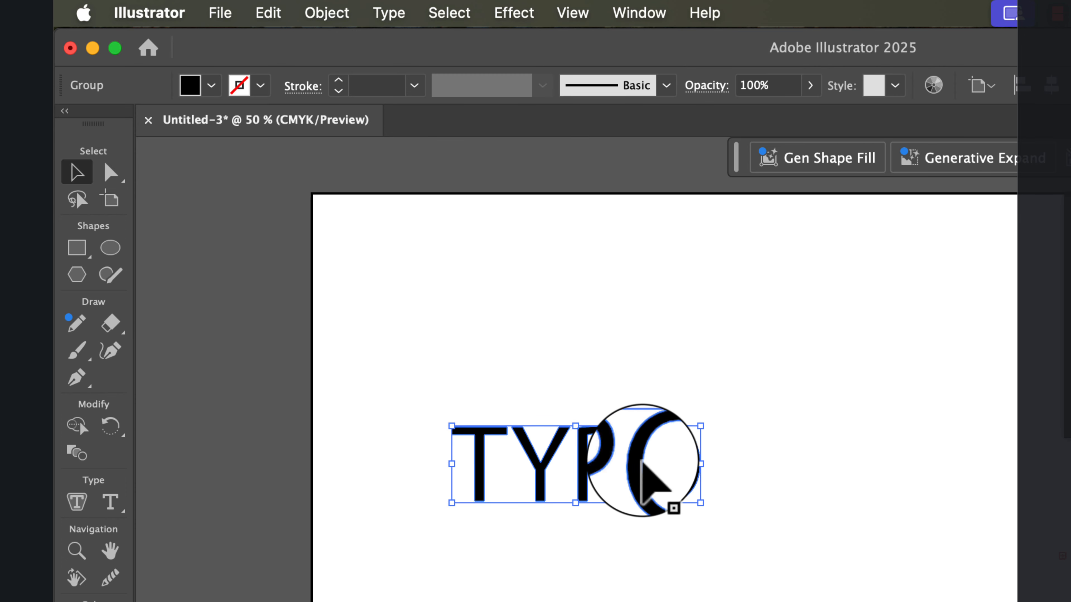
# Select the outlined TYPO letters as one group and shift the group slightly to the right.
pyautogui.click(724, 472)
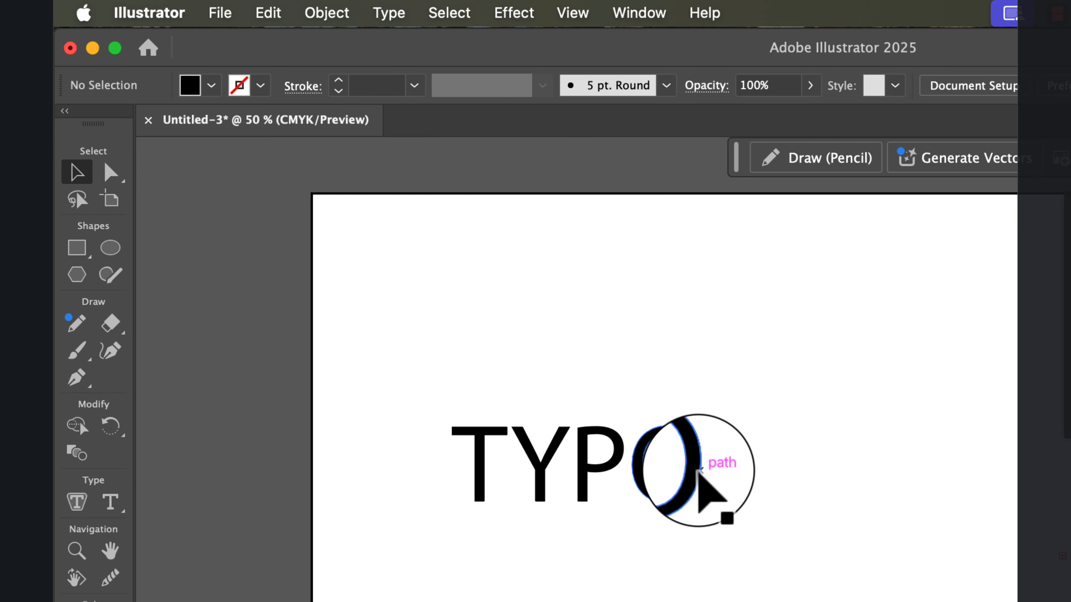
pyautogui.click(698, 472)
pyautogui.click(517, 467)
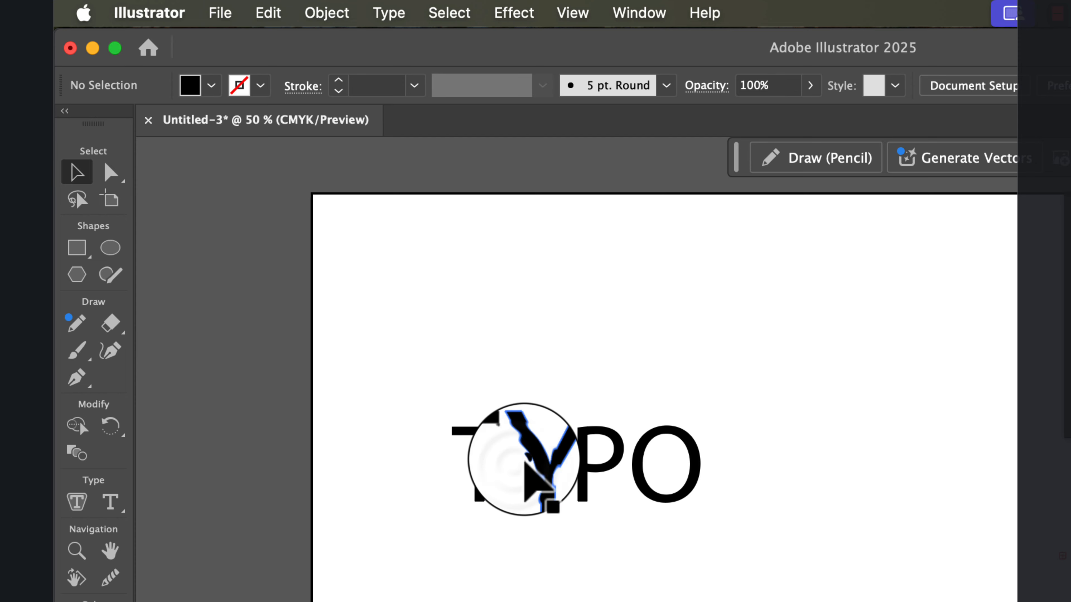
pyautogui.doubleClick(536, 458)
pyautogui.doubleClick(534, 457)
pyautogui.doubleClick(453, 460)
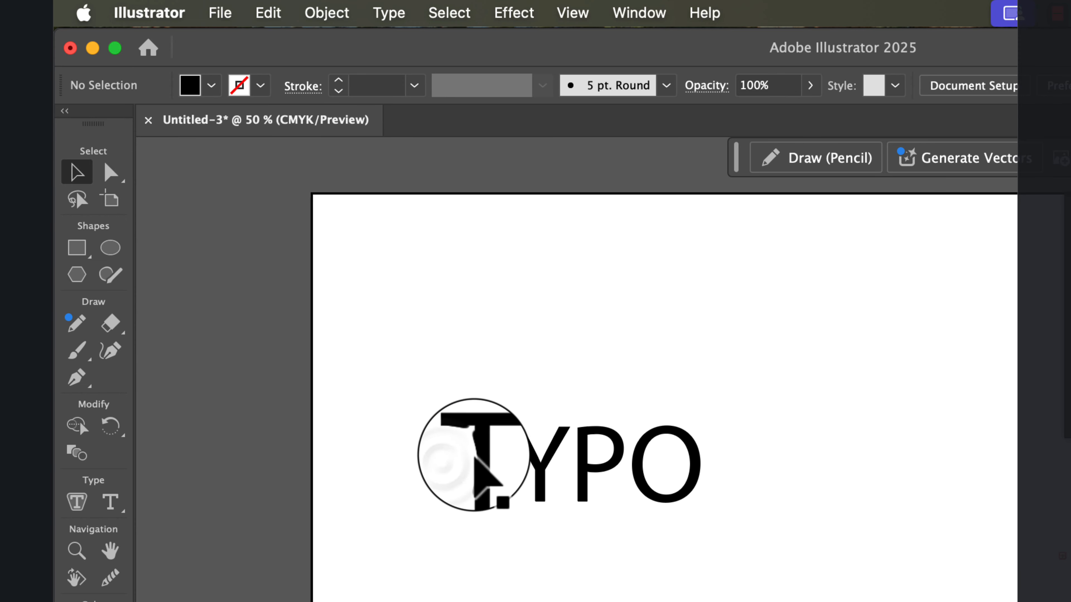
pyautogui.click(541, 458)
pyautogui.click(510, 466)
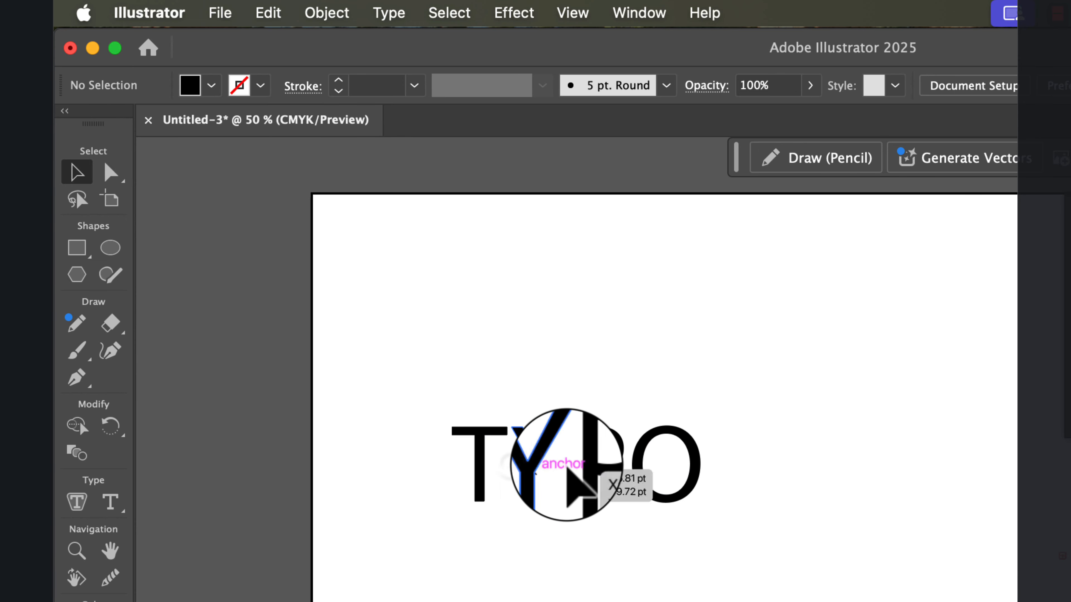
pyautogui.click(633, 485)
pyautogui.click(679, 489)
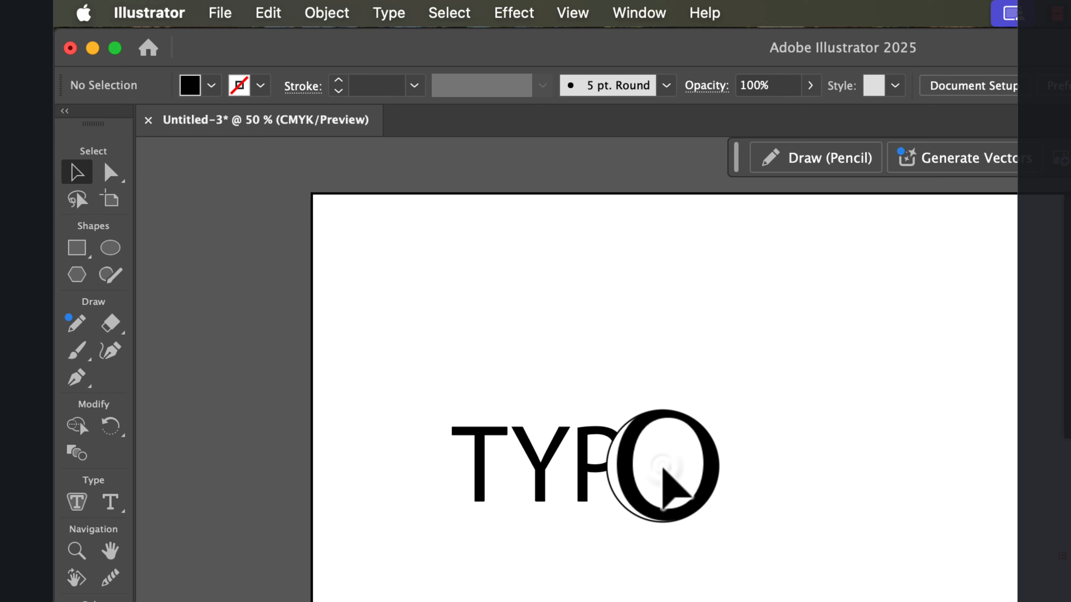
pyautogui.click(700, 475)
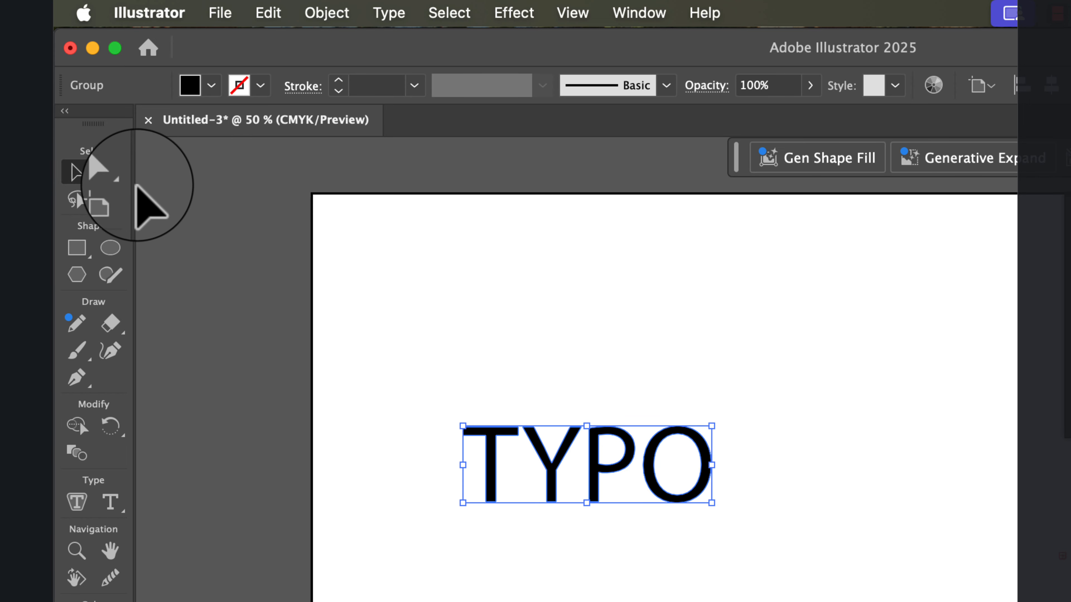
# Try to pull the outer right anchor point of the O with the Direct Selection tool, and undo the move.
pyautogui.click(112, 174)
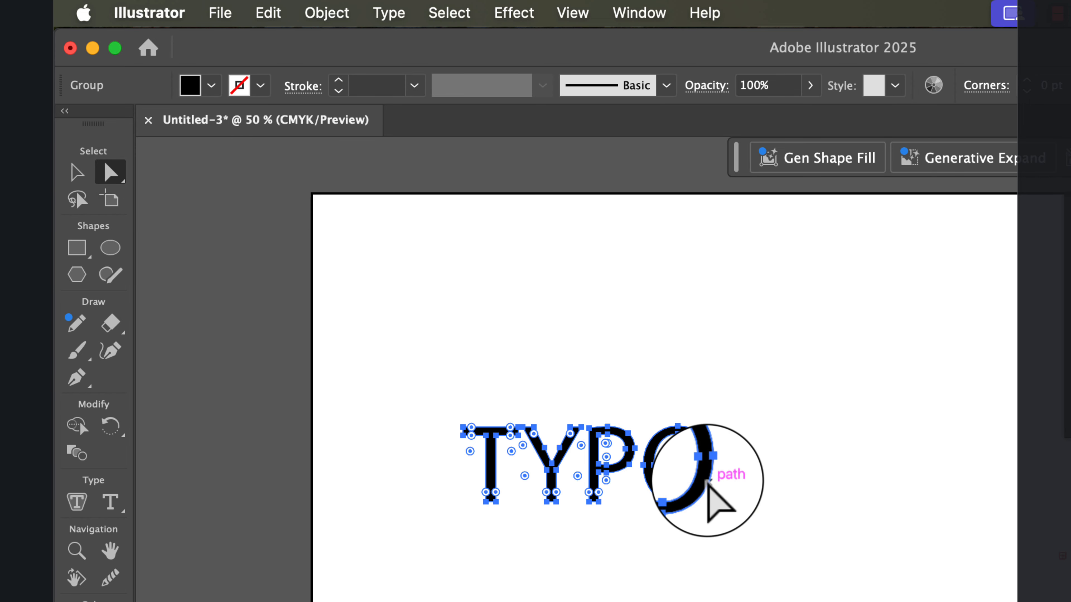
pyautogui.moveTo(712, 467); pyautogui.dragTo(728, 467)
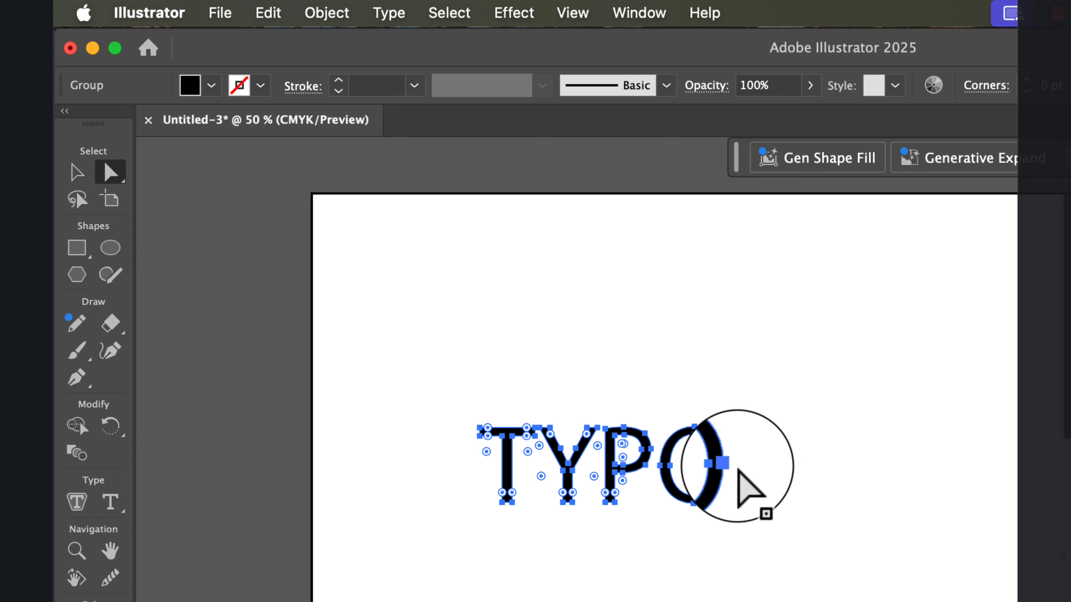
pyautogui.press('super+z')
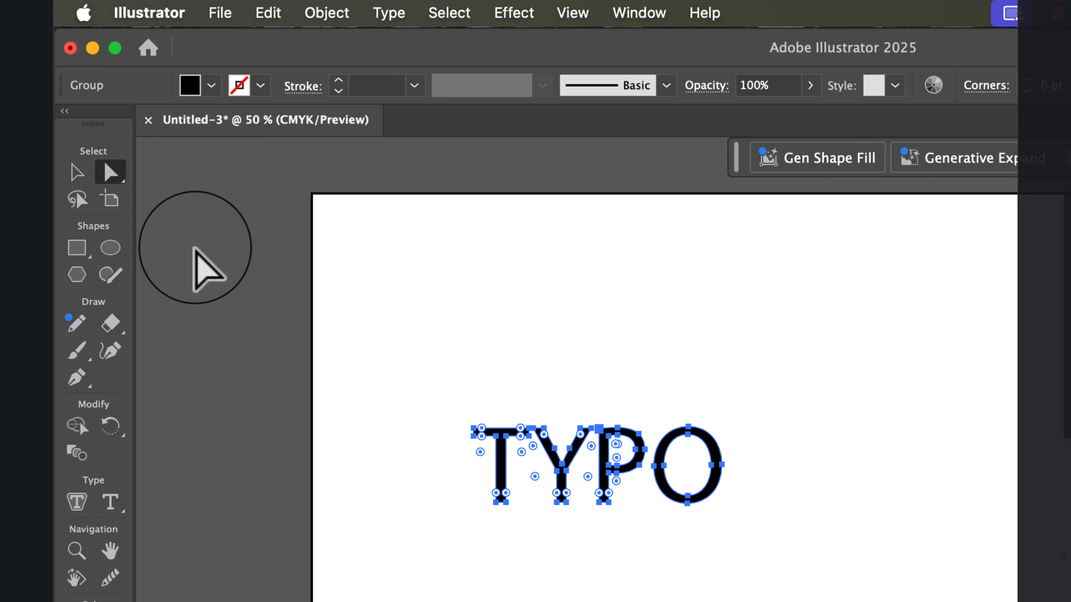
# Reshape the O's inner opening into a crescent by moving its right anchor point inward to about X 368.5 pt with Direct Selection.
pyautogui.click(112, 175)
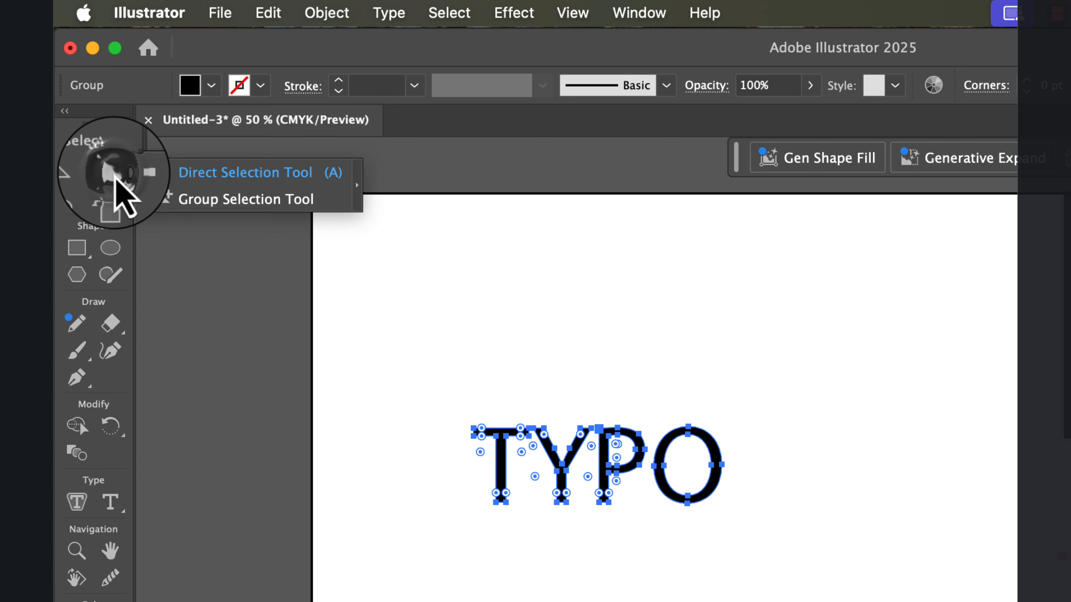
pyautogui.click(210, 173)
pyautogui.click(595, 405)
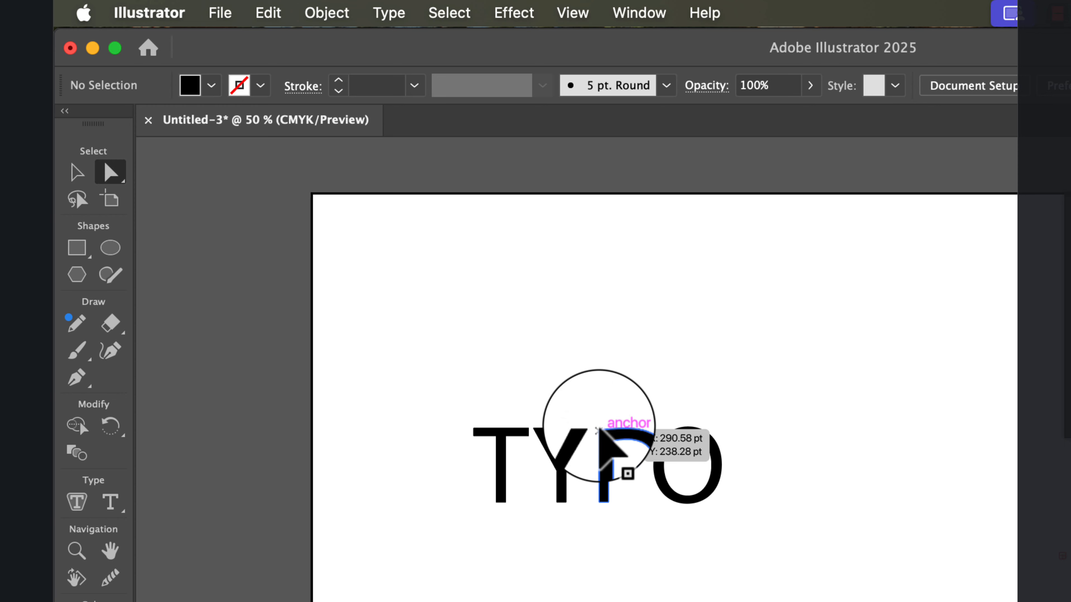
pyautogui.scroll(6, 600, 431)
pyautogui.click(675, 337)
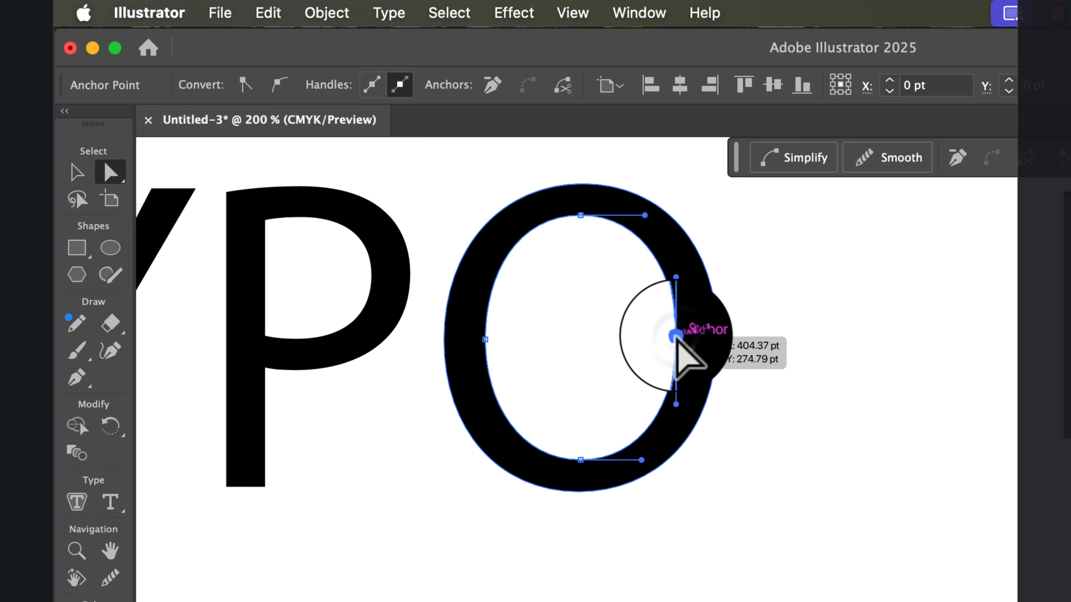
pyautogui.moveTo(675, 336); pyautogui.dragTo(534, 337)
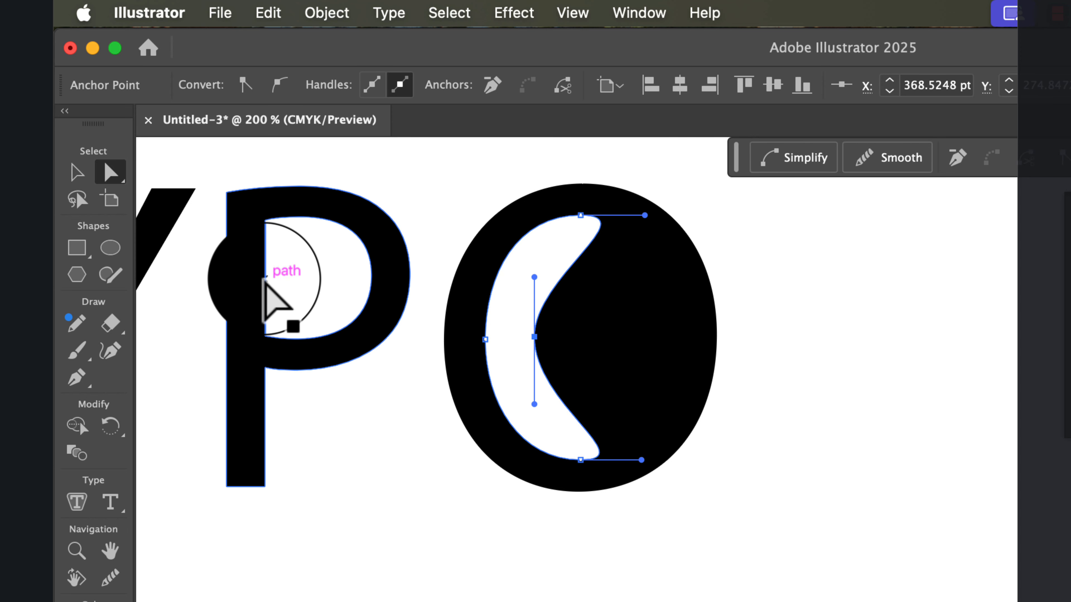
# Reshape the P's inner opening by moving its straight left edge to the right and its lower anchor point slightly upward.
pyautogui.moveTo(274, 300); pyautogui.dragTo(338, 278)
pyautogui.moveTo(300, 341); pyautogui.dragTo(308, 329)
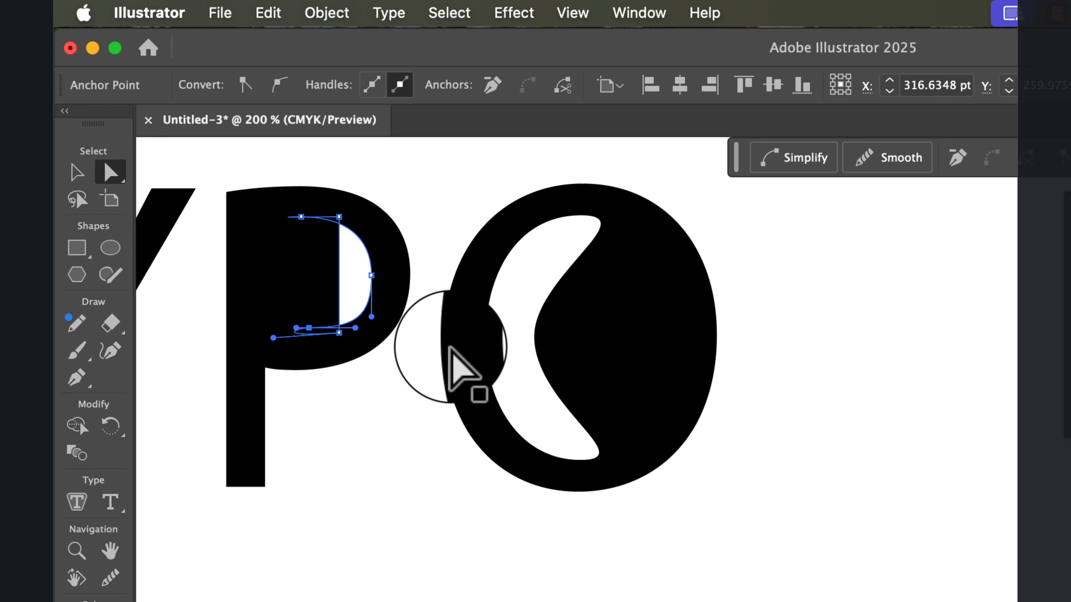
pyautogui.click(78, 172)
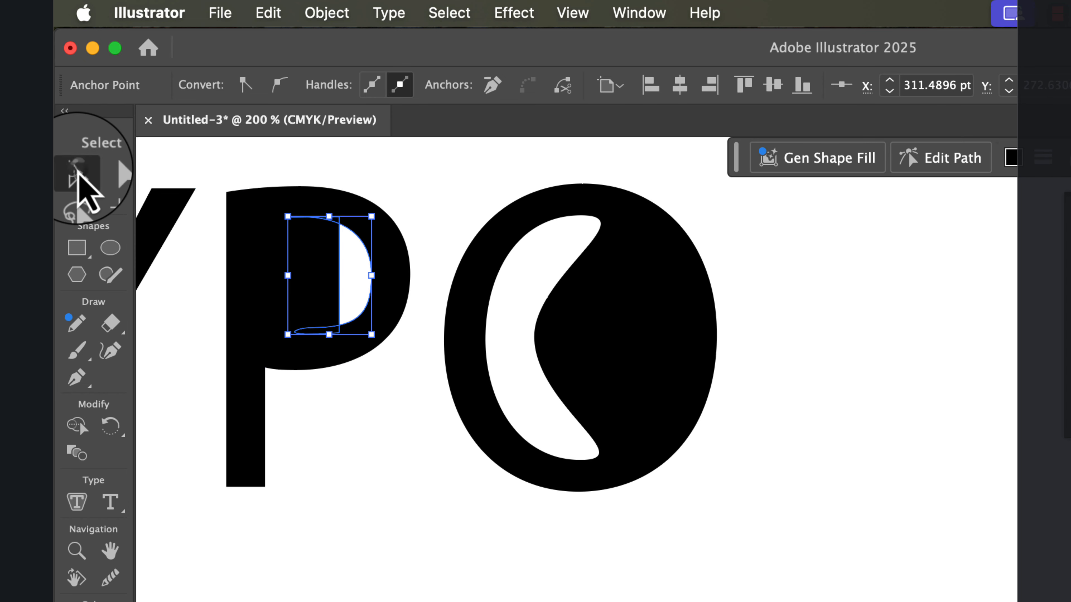
pyautogui.click(454, 205)
# Select the whole reshaped TYPO letter group at 66.67% zoom.
pyautogui.press('super+minus')
pyautogui.press('super+minus')
pyautogui.press('super+minus')
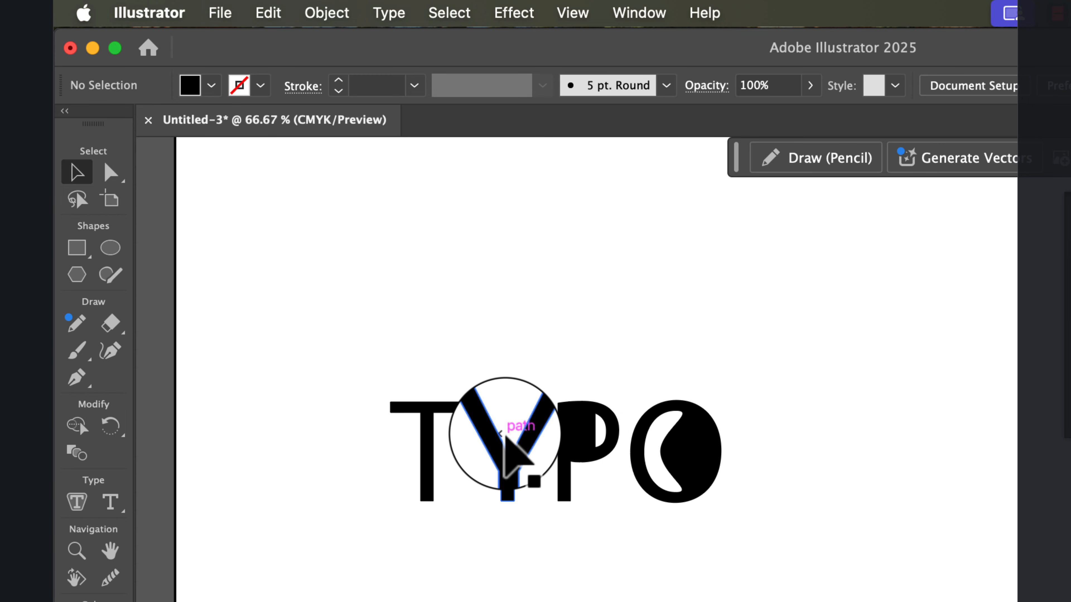
pyautogui.click(507, 450)
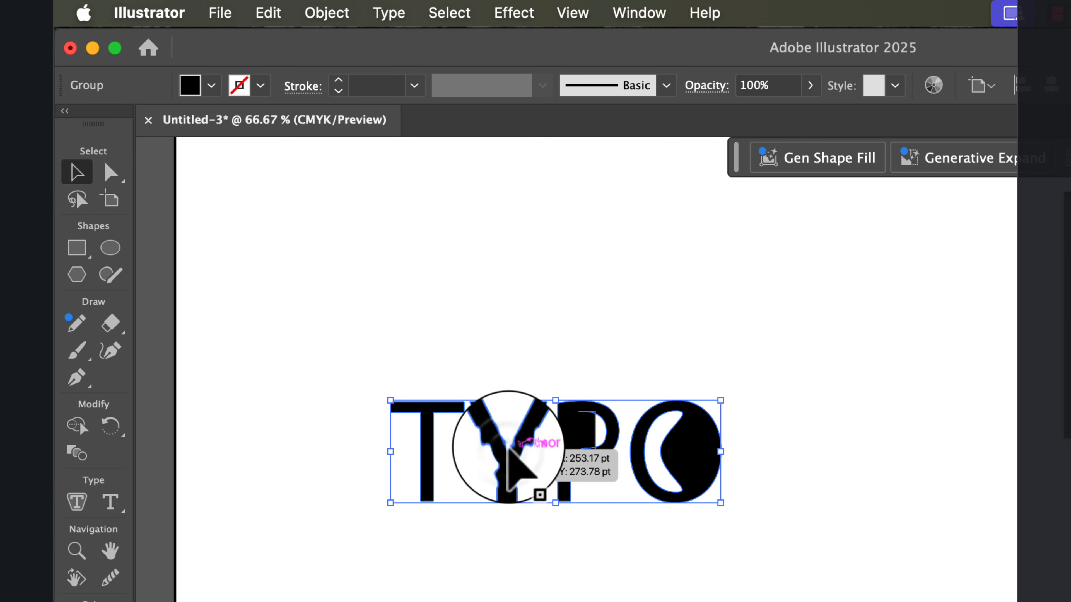
# Deselect the TYPO letter group and ready the Y's inner corner for Direct Selection editing at 150% zoom.
pyautogui.press('super+equal')
pyautogui.press('super+equal')
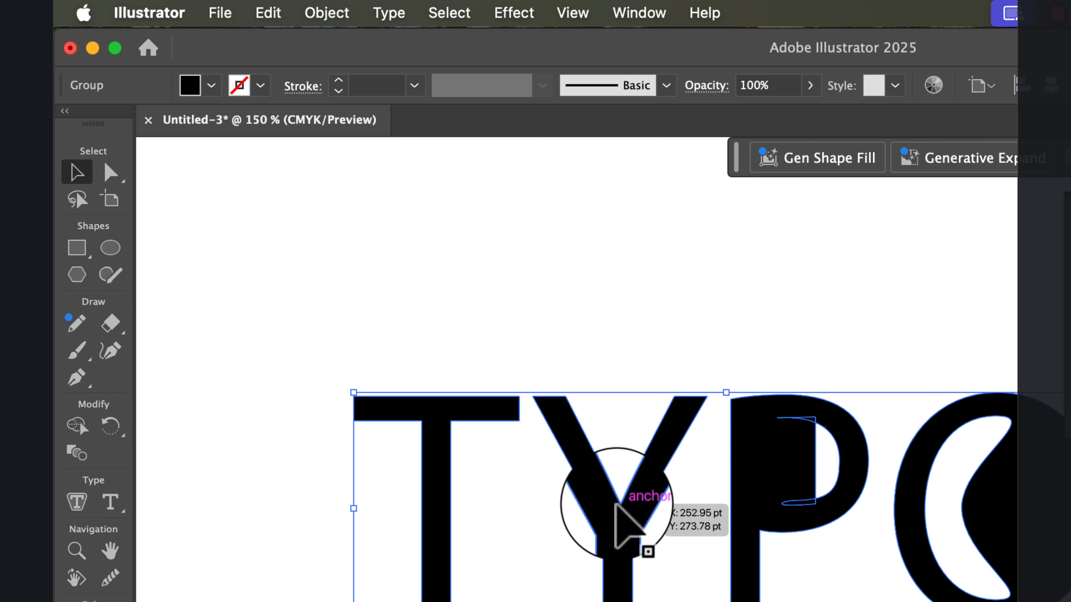
pyautogui.scroll(-1, 615, 503)
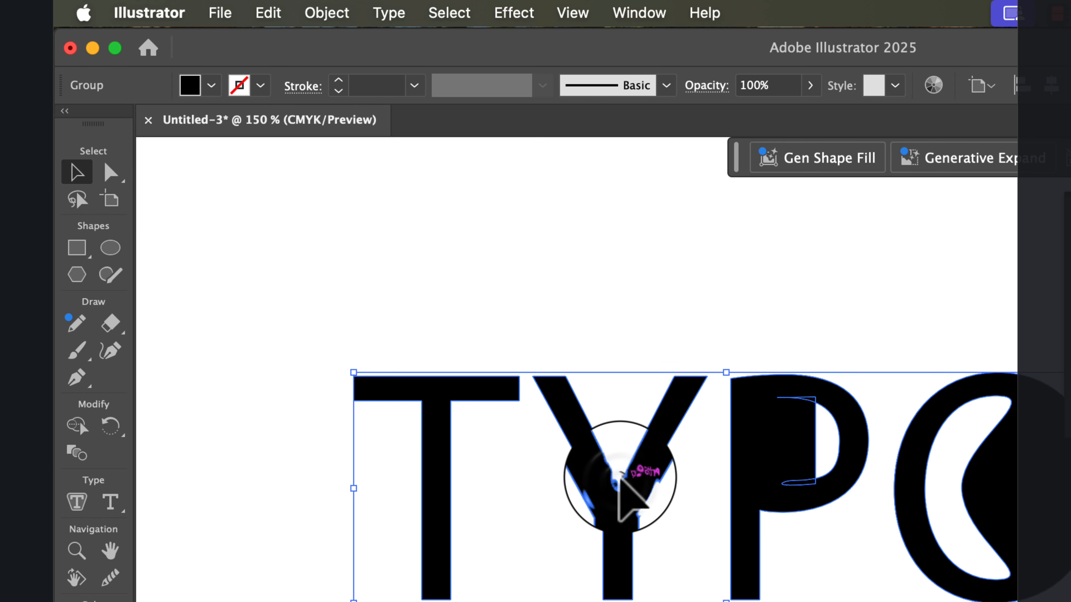
pyautogui.press('a')
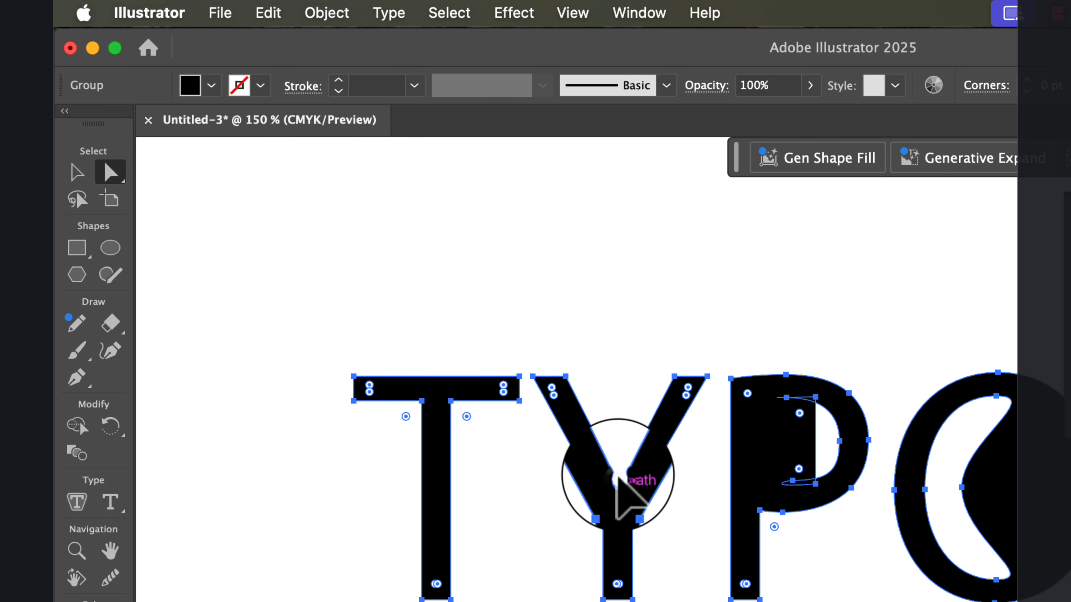
pyautogui.scroll(-2, 616, 479)
pyautogui.click(619, 431)
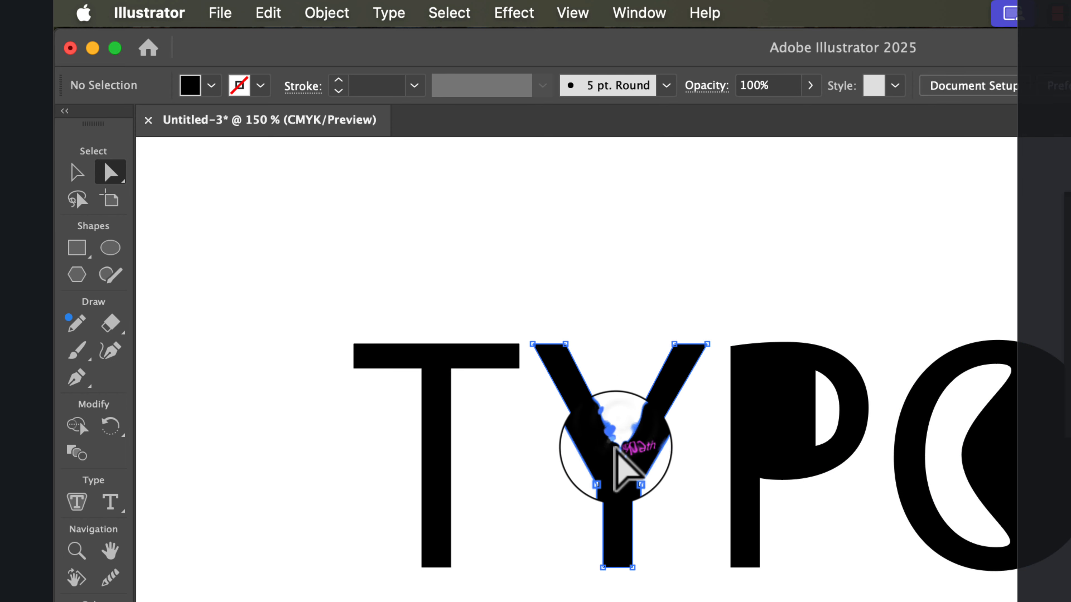
# Try to move the anchor point at the Y's inner junction upward with Direct Selection, and undo the moves.
pyautogui.click(618, 451)
pyautogui.moveTo(618, 451); pyautogui.dragTo(619, 425)
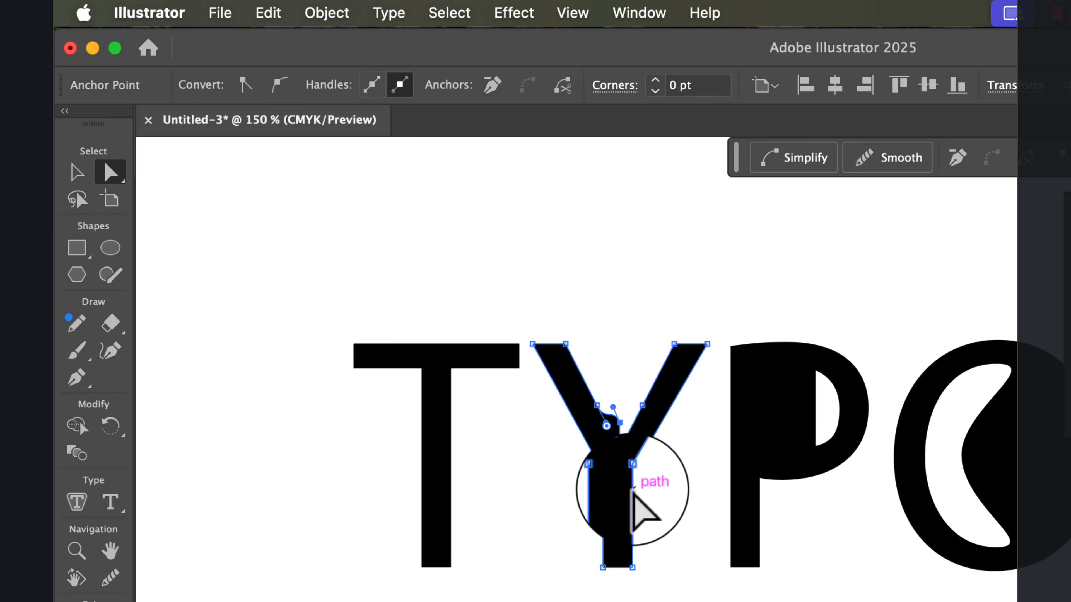
pyautogui.press('super+z')
pyautogui.click(622, 456)
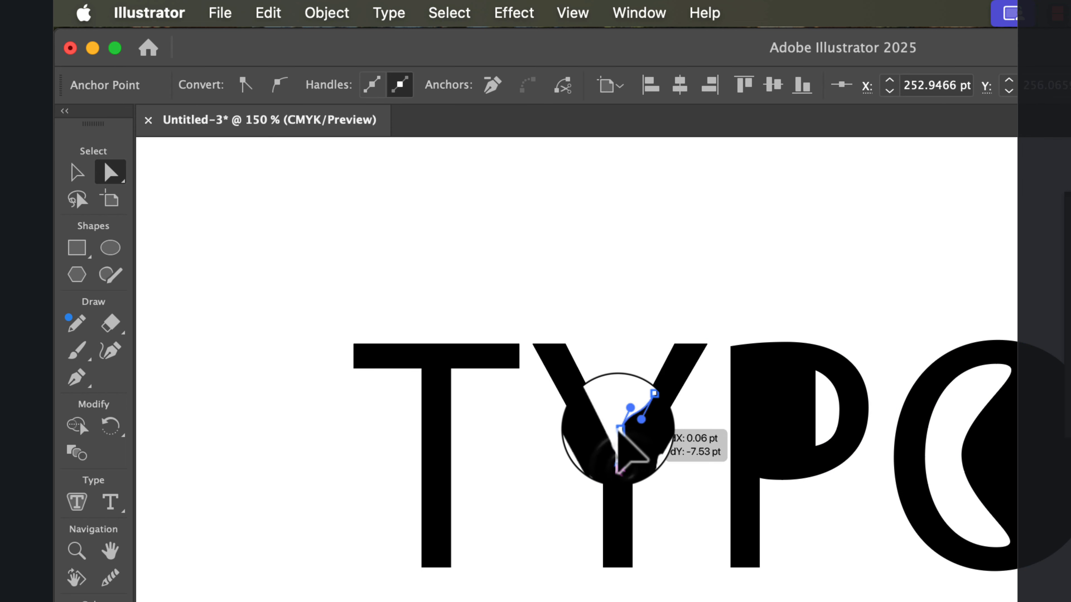
pyautogui.press('super+z')
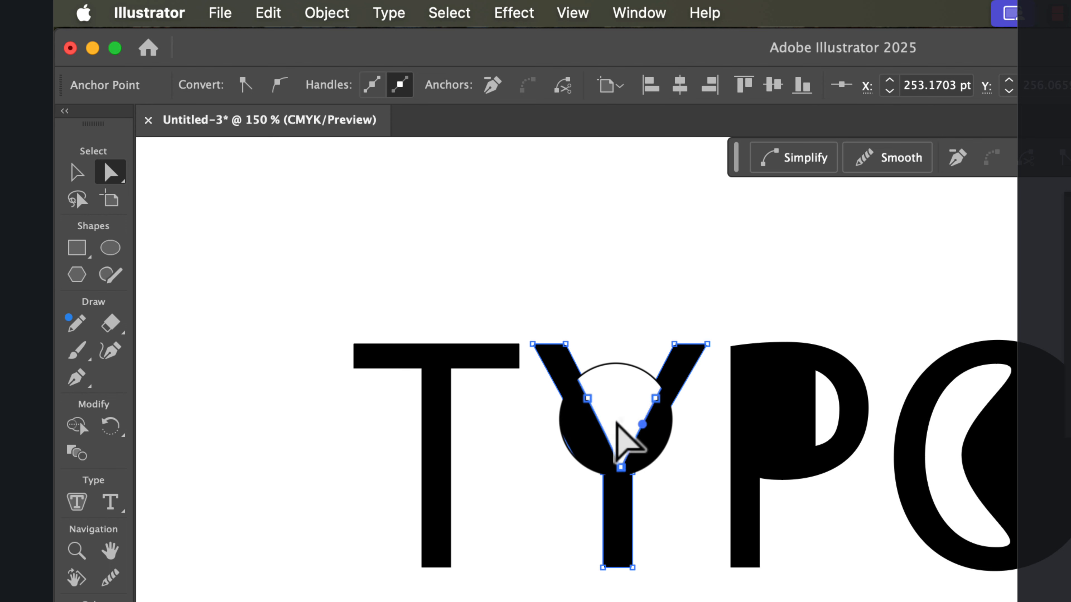
# Raise the anchor point at the Y's inner junction into a central spike level with the letters' top edge, and collapse the Character panel.
pyautogui.moveTo(620, 452); pyautogui.dragTo(618, 386)
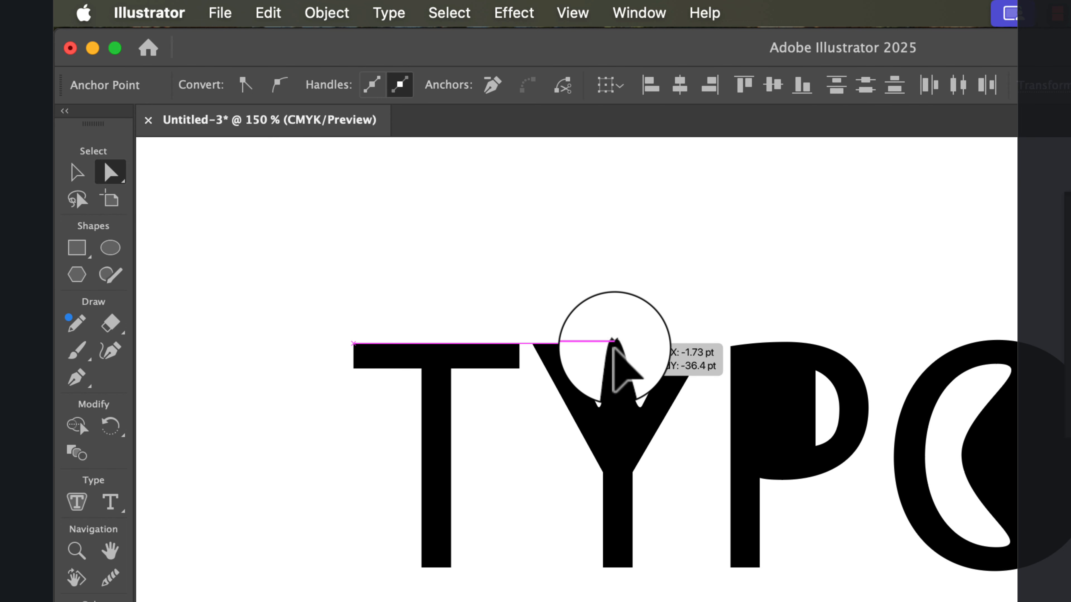
pyautogui.moveTo(619, 345); pyautogui.dragTo(619, 344)
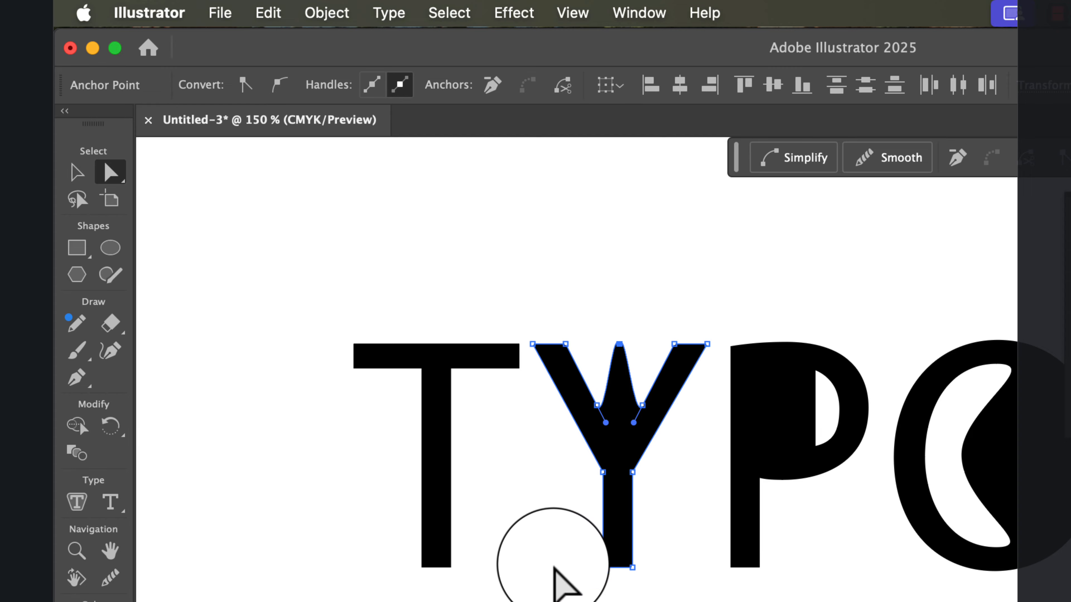
pyautogui.click(395, 471)
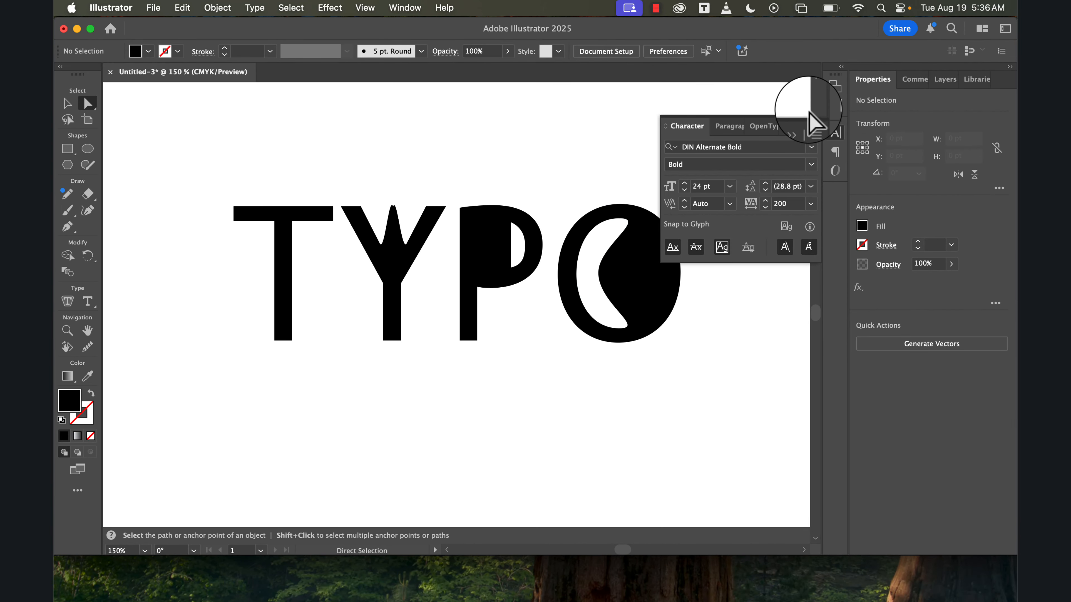
pyautogui.click(796, 127)
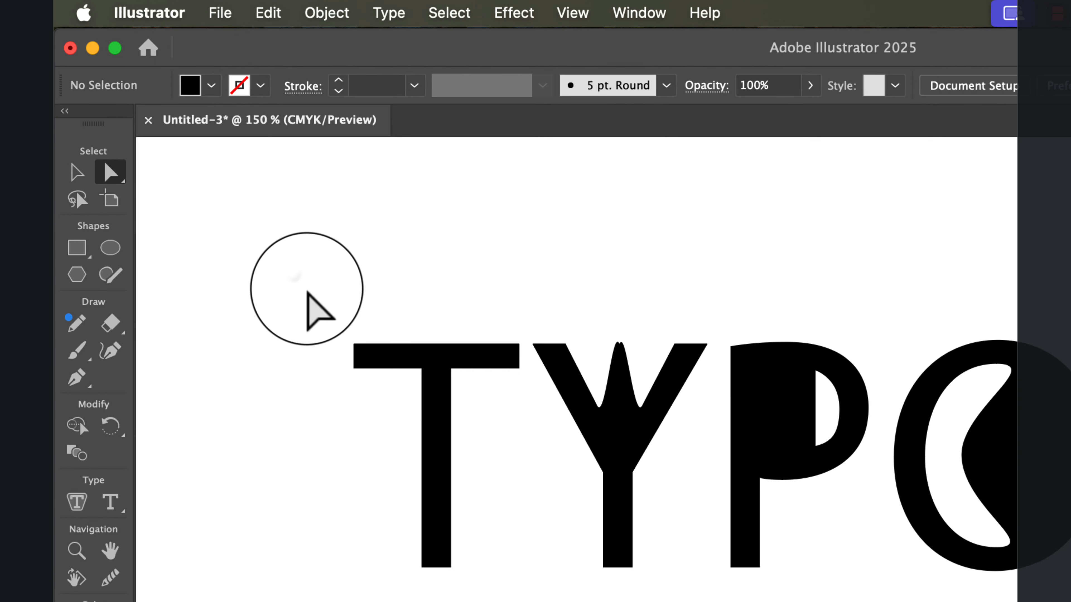
# Select the outlined TYPO letters and examine which Type commands are available for them.
pyautogui.moveTo(201, 168); pyautogui.dragTo(593, 342)
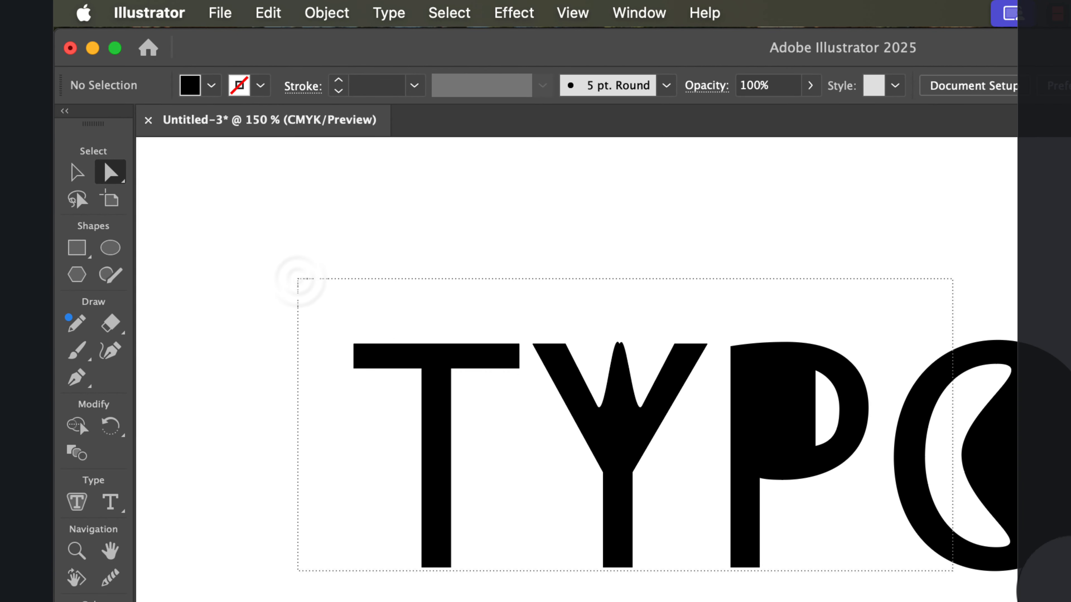
pyautogui.moveTo(953, 571); pyautogui.dragTo(1070, 593)
pyautogui.click(491, 275)
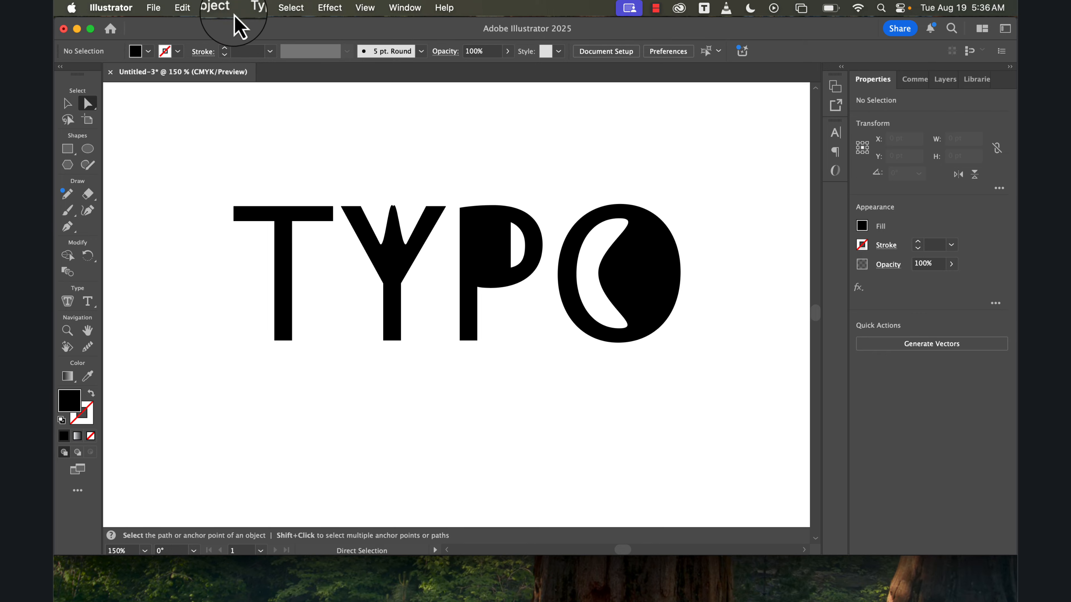
pyautogui.click(256, 8)
pyautogui.click(160, 178)
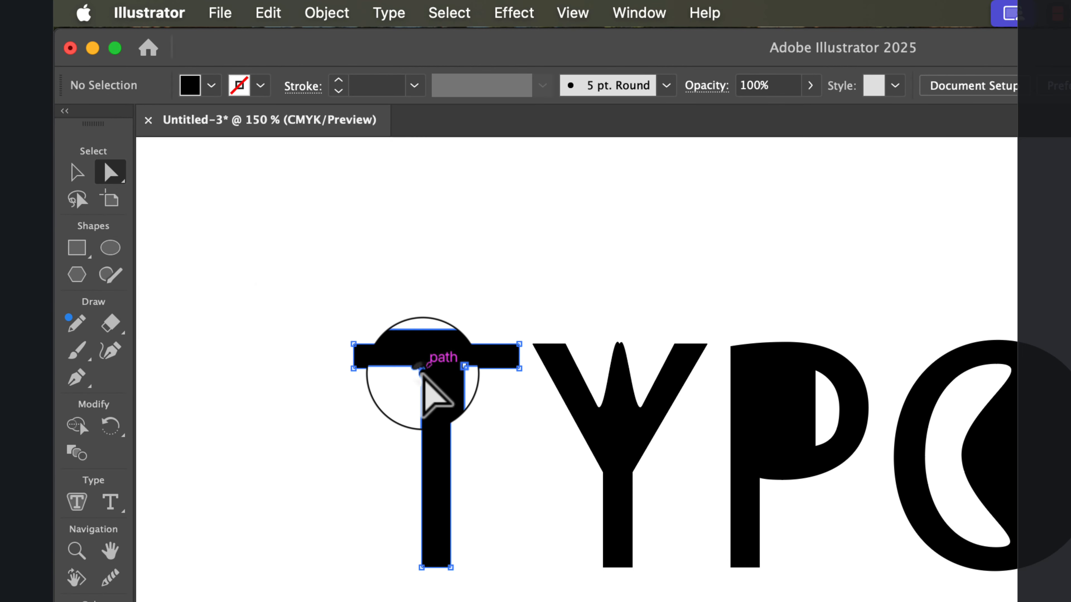
pyautogui.click(422, 370)
pyautogui.moveTo(206, 235); pyautogui.dragTo(703, 355)
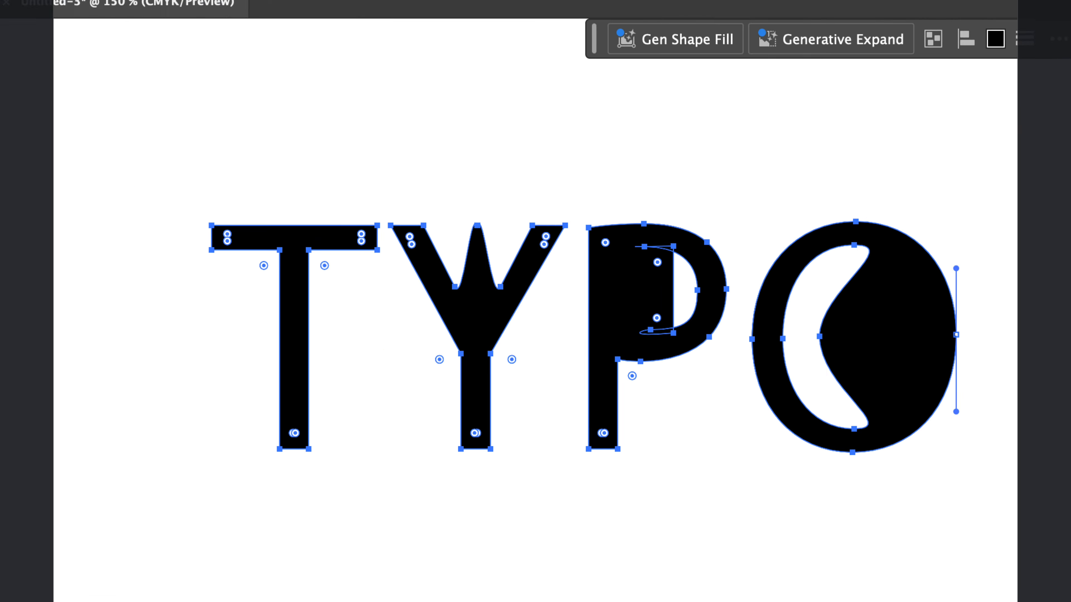
pyautogui.click(389, 12)
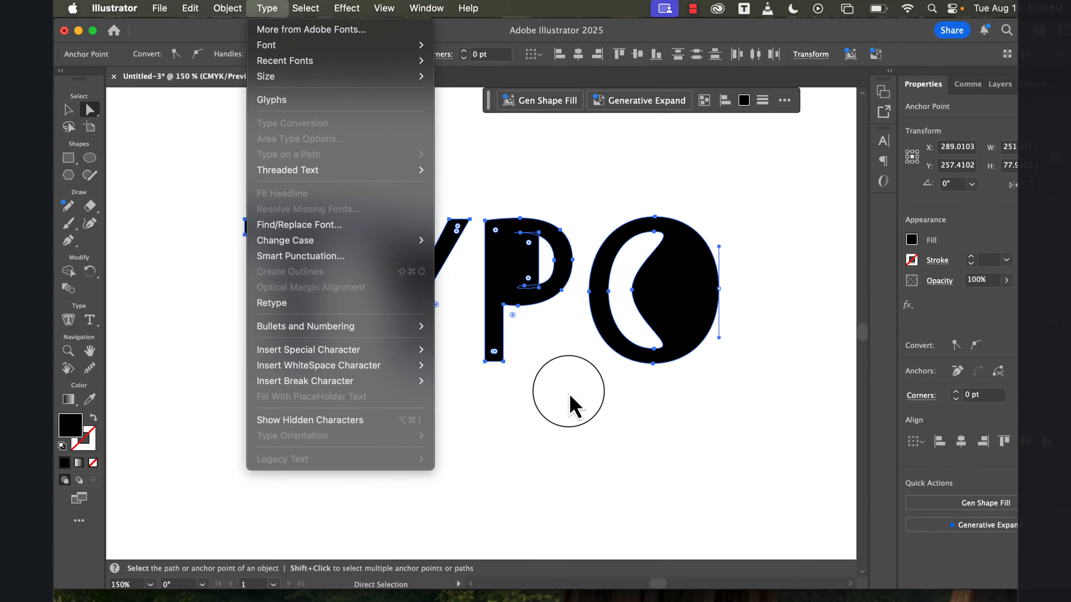
pyautogui.click(576, 404)
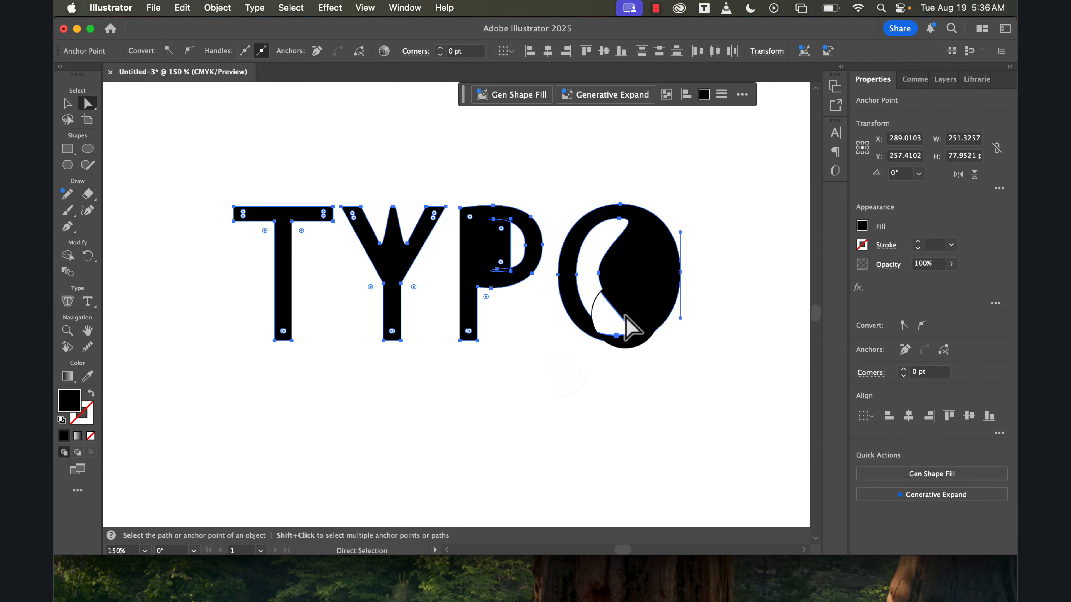
pyautogui.click(504, 401)
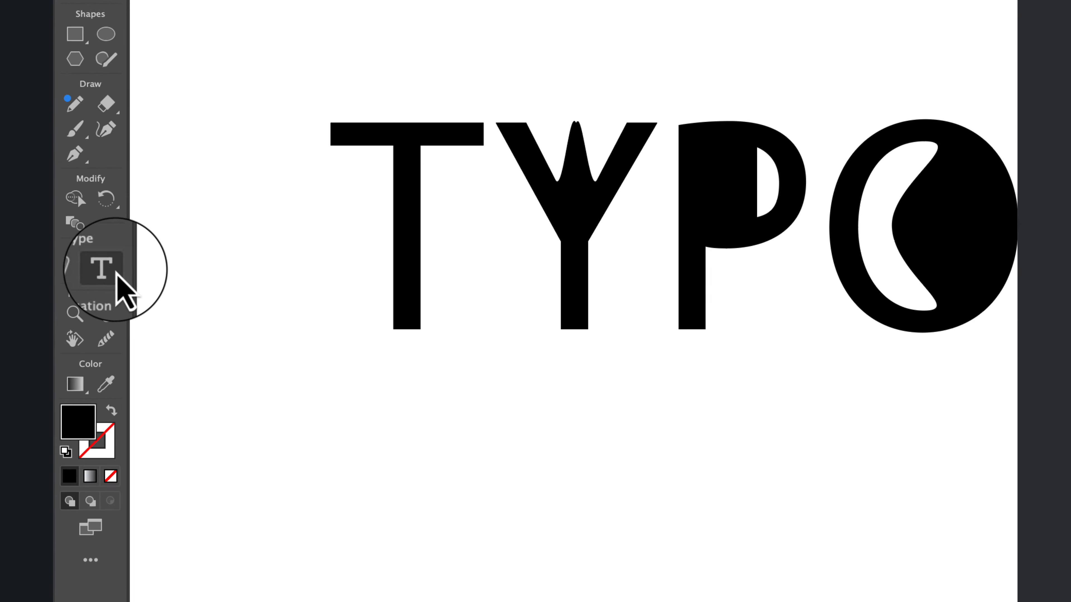
# Add vertical LOREM IPSUM placeholder text beside the T of the title with the Vertical Type tool.
pyautogui.click(88, 302)
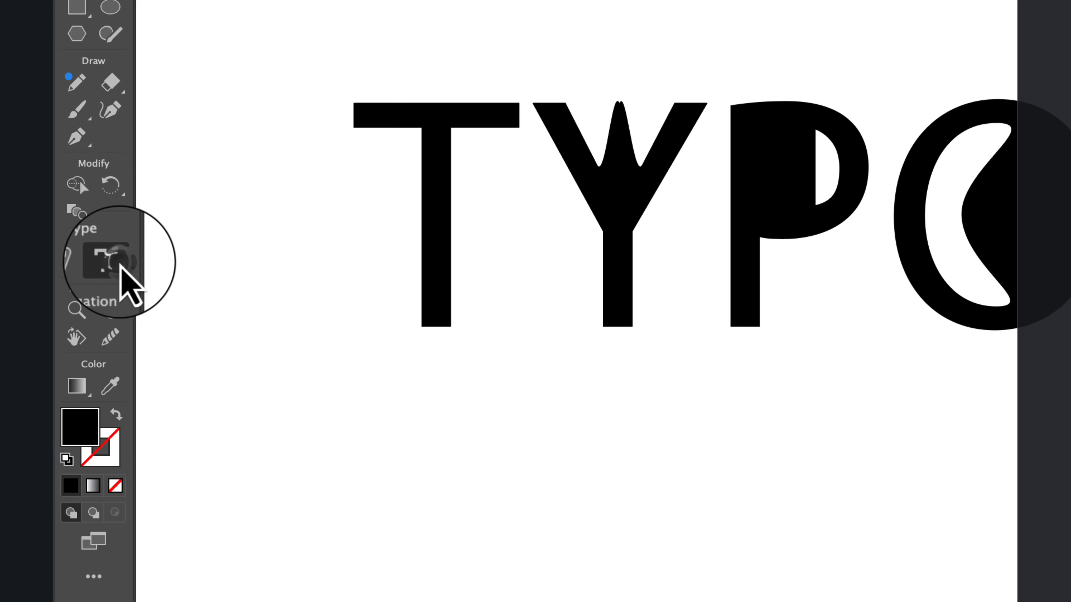
pyautogui.click(111, 261)
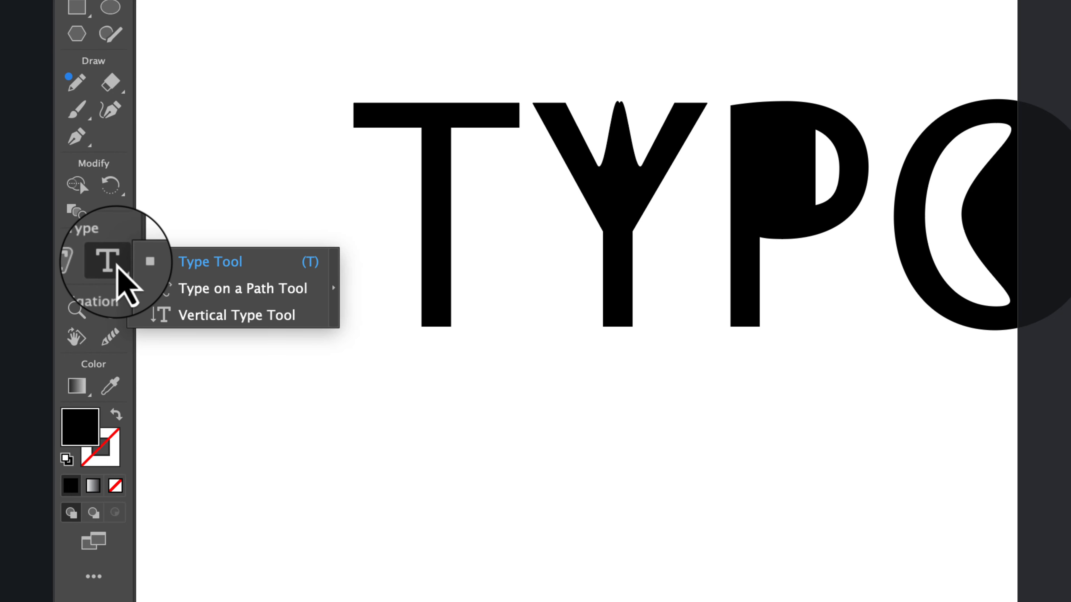
pyautogui.click(198, 315)
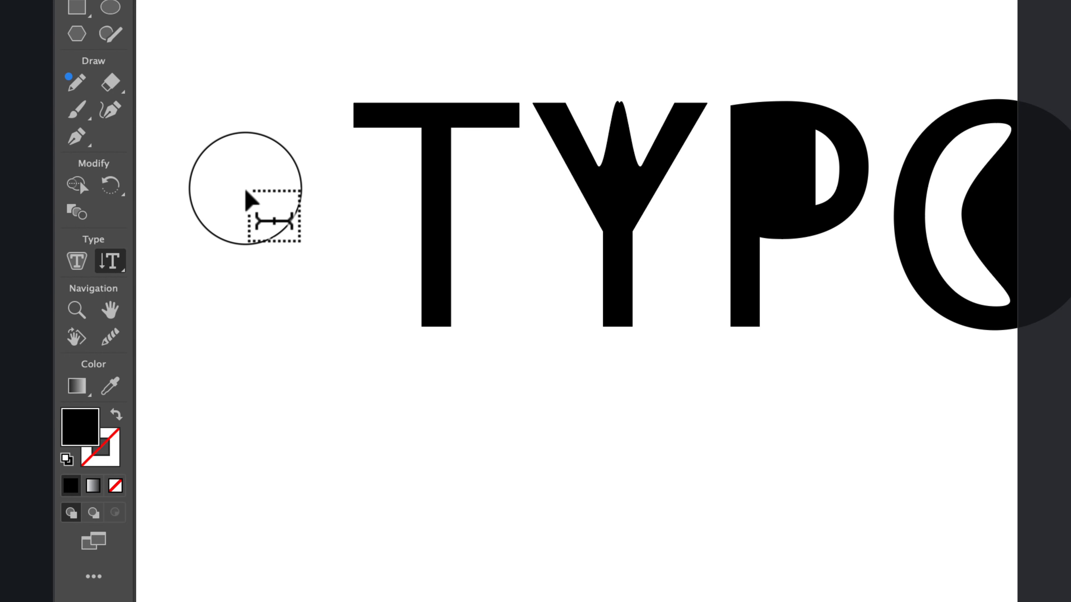
pyautogui.click(221, 182)
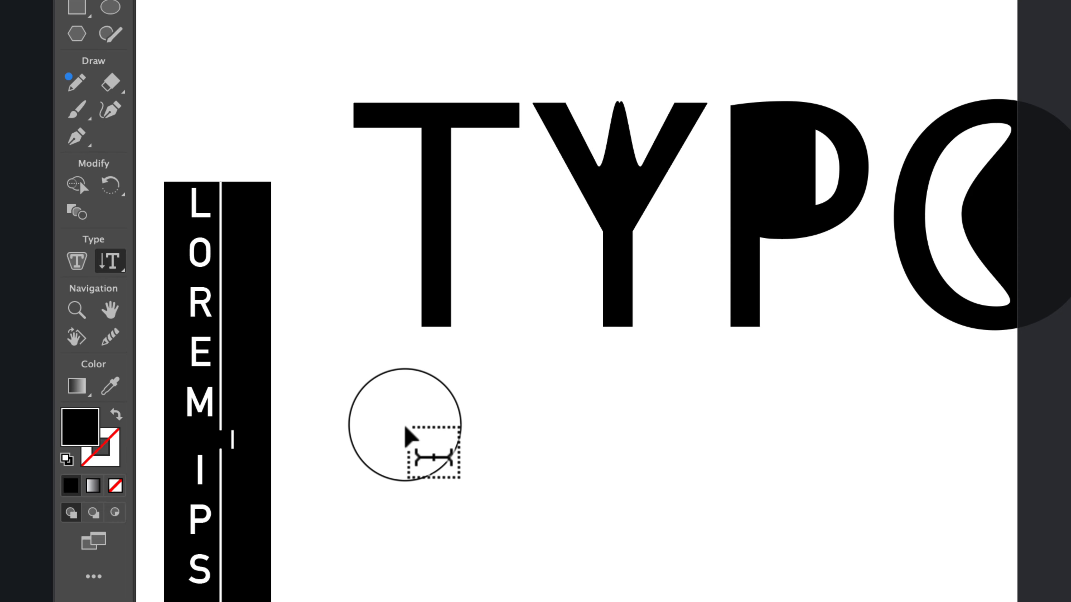
pyautogui.press('Escape')
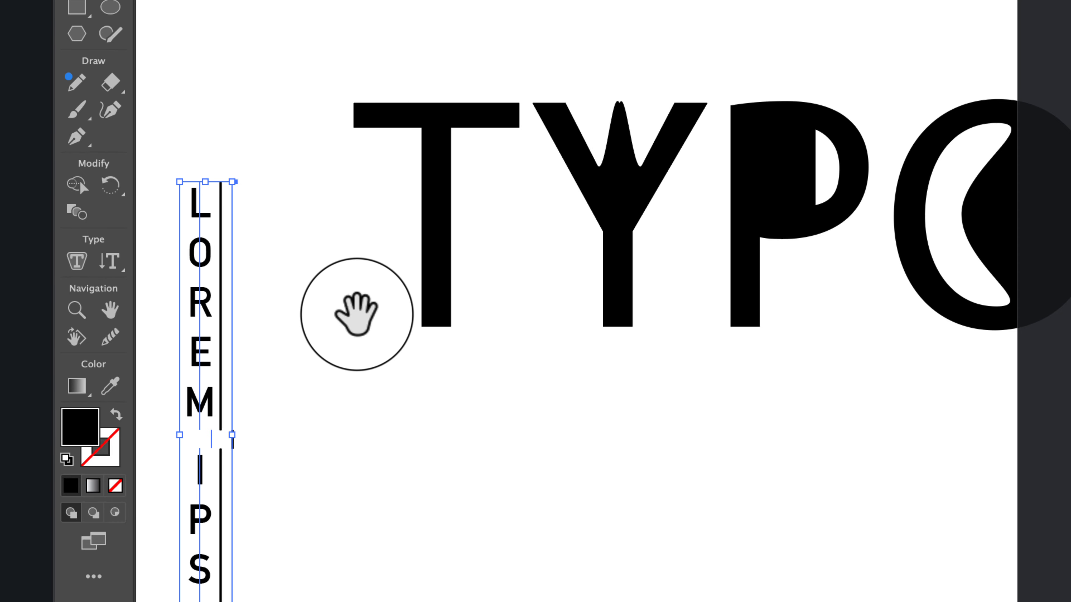
# Turn off underlining for the vertical LOREM IPSUM text and deselect it.
pyautogui.moveTo(354, 306); pyautogui.dragTo(538, 168)
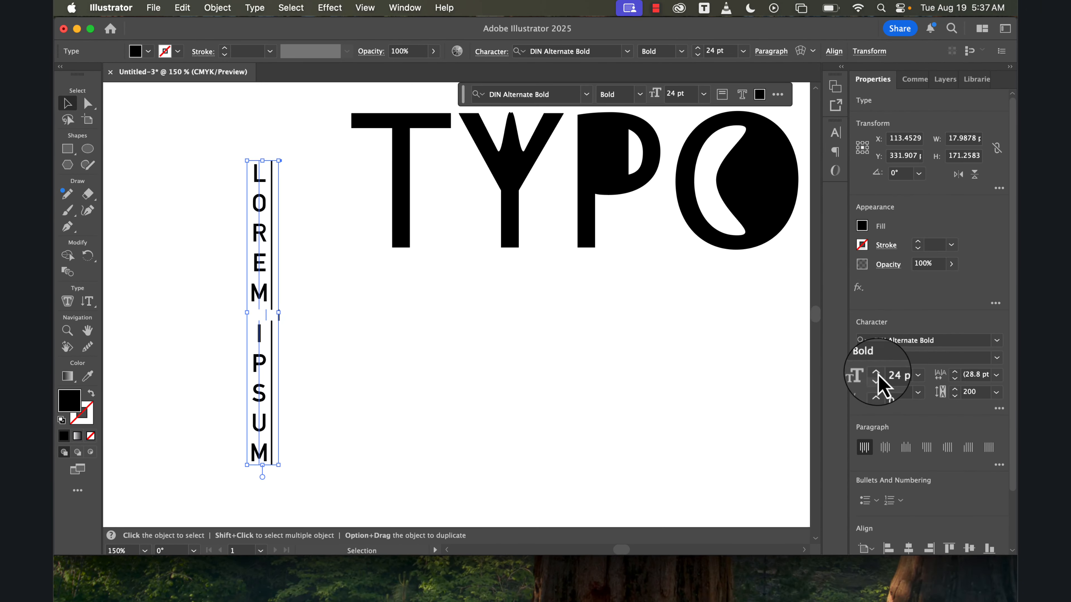
pyautogui.click(1001, 411)
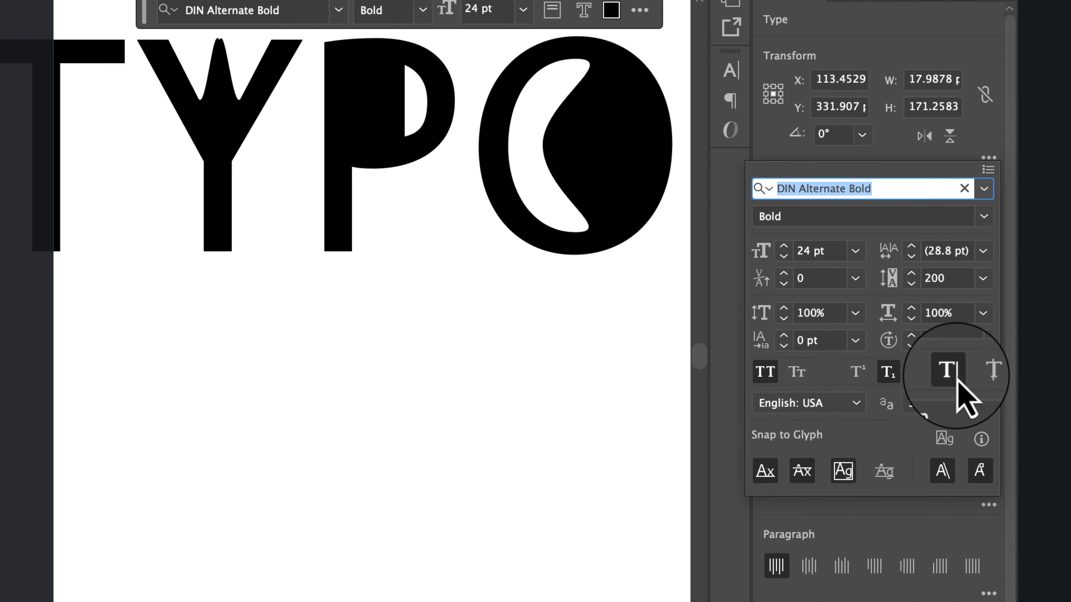
pyautogui.click(975, 324)
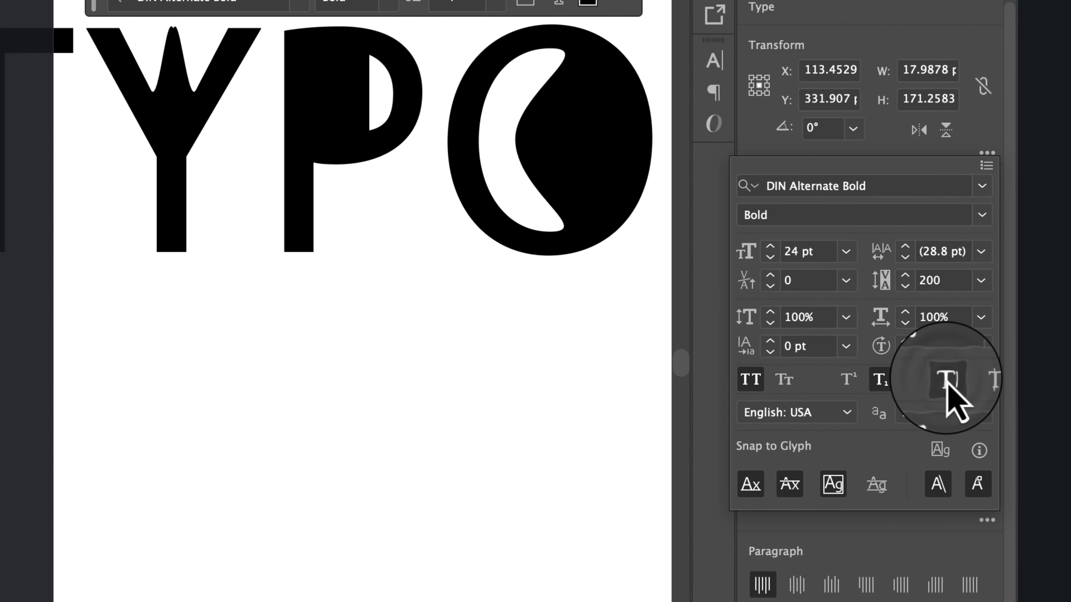
pyautogui.click(216, 406)
pyautogui.click(284, 278)
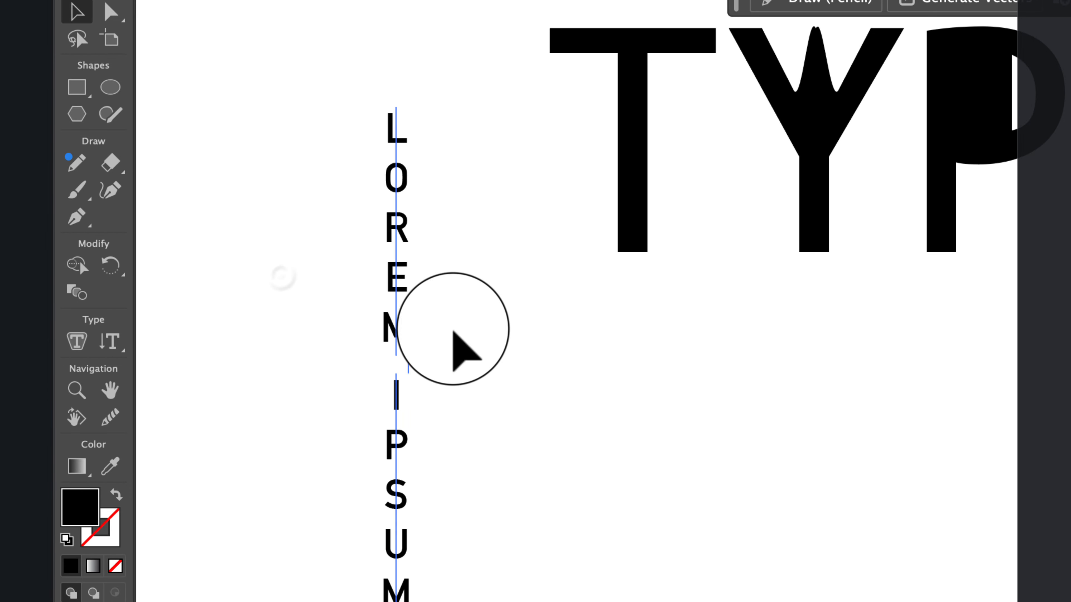
# Add a second vertical LOREM IPSUM placeholder text beneath the T of the title with the Vertical Type tool.
pyautogui.click(408, 285)
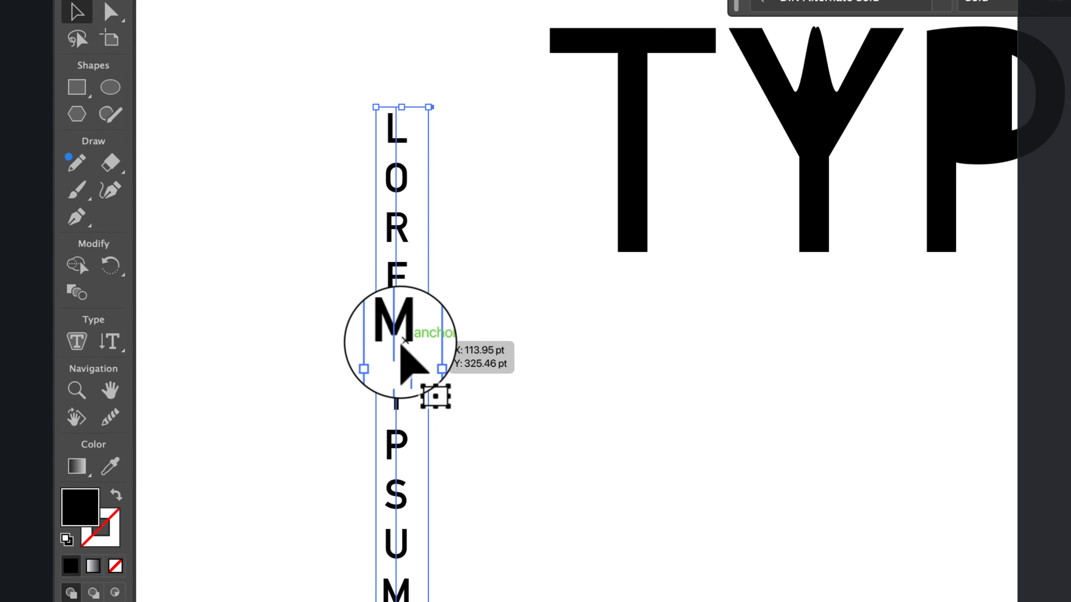
pyautogui.click(112, 342)
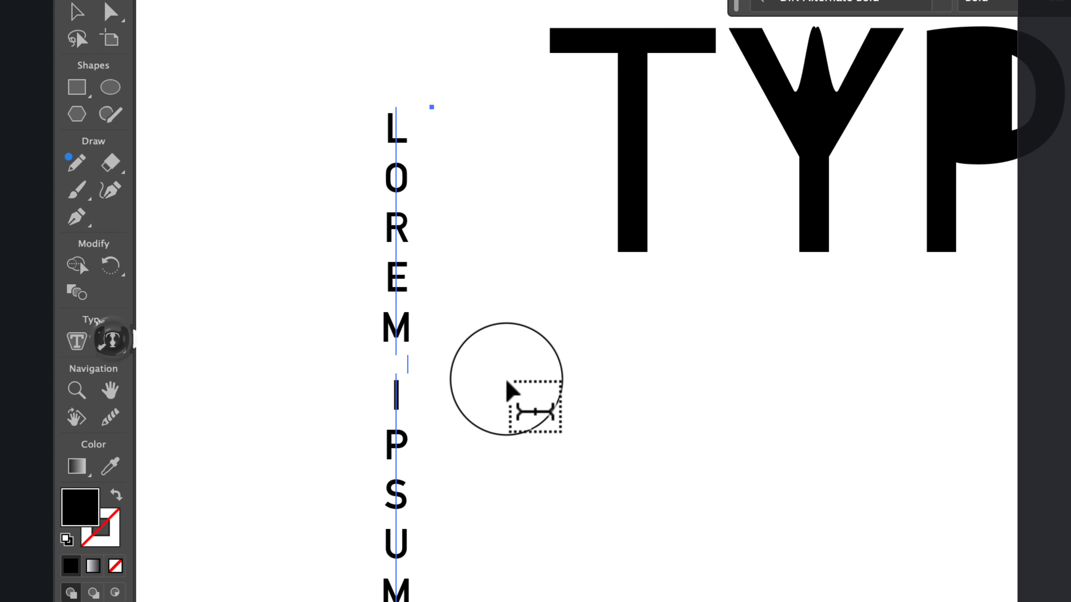
pyautogui.click(607, 382)
pyautogui.click(798, 471)
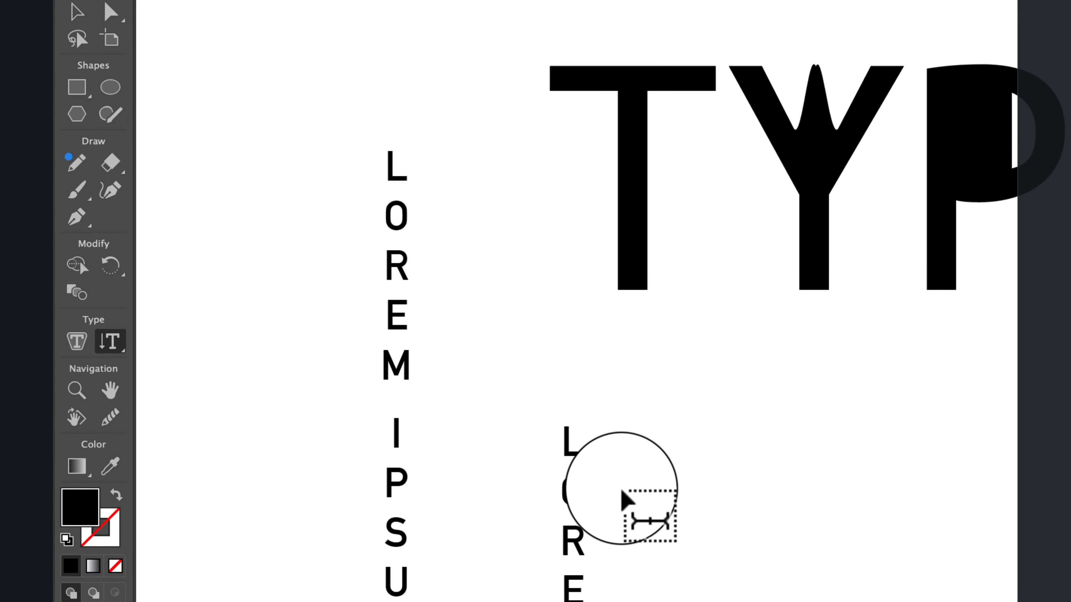
pyautogui.scroll(-5, 628, 502)
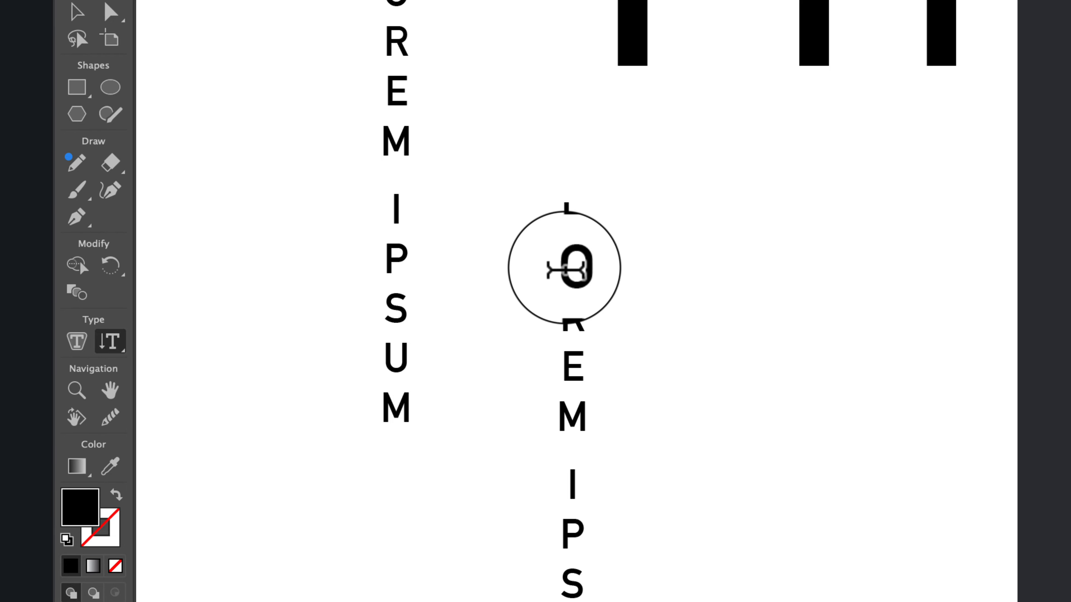
pyautogui.scroll(5, 395, 198)
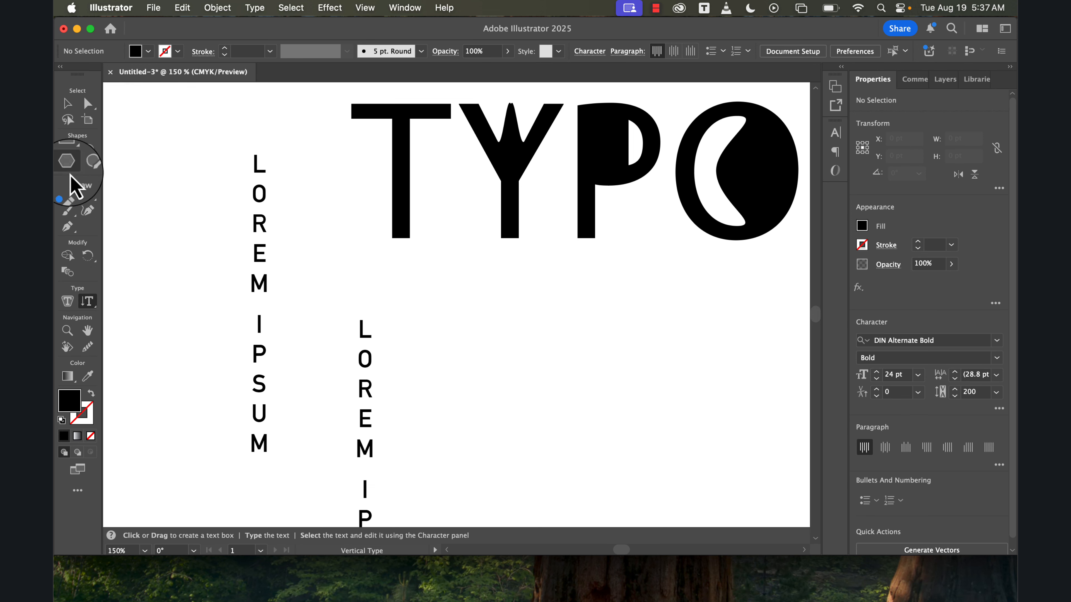
# Draw an open wavy five-point path about 222 × 99 pt beneath the TYPO title with the Curvature tool.
pyautogui.click(88, 210)
pyautogui.click(401, 290)
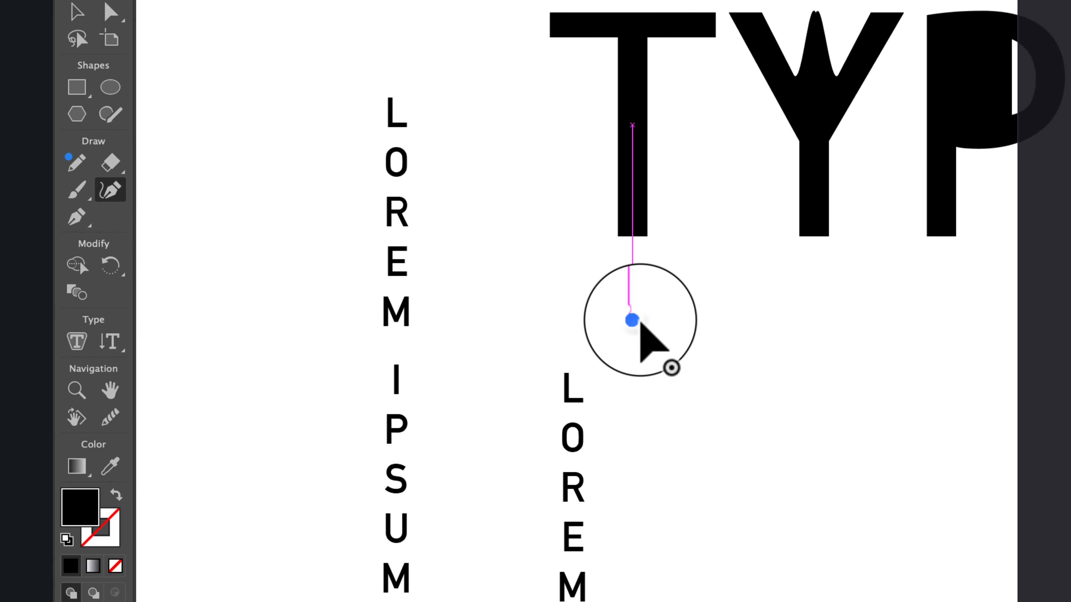
pyautogui.moveTo(854, 460); pyautogui.dragTo(854, 515)
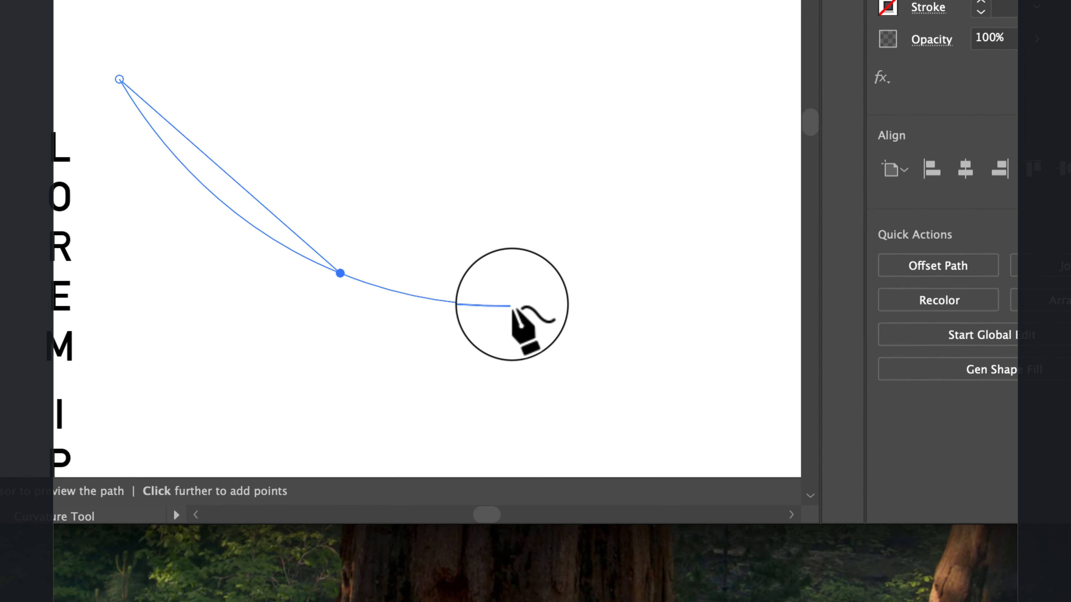
pyautogui.click(1026, 545)
pyautogui.click(667, 366)
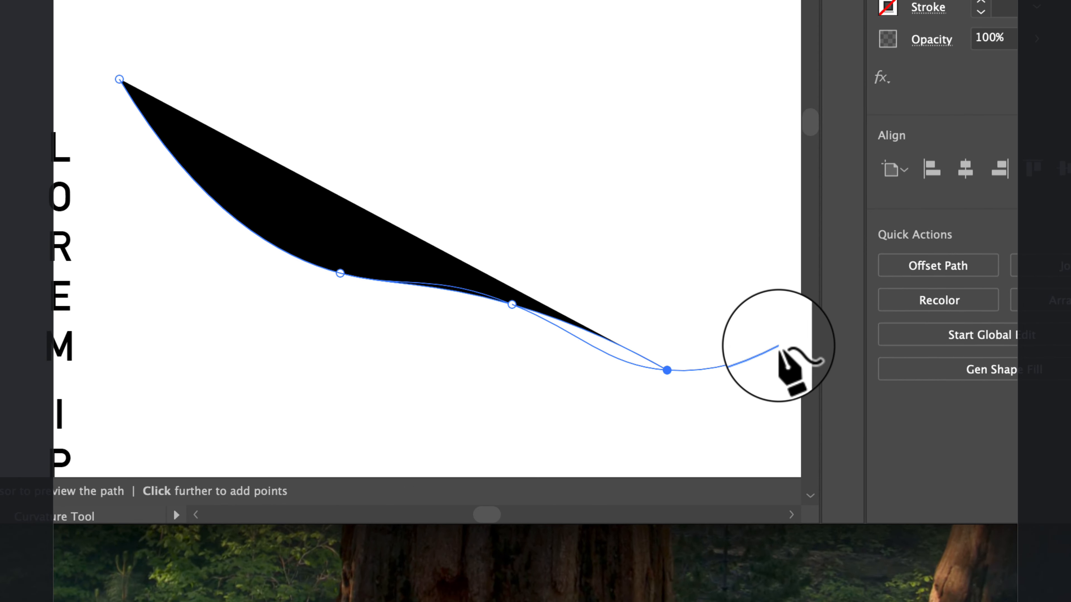
pyautogui.click(775, 350)
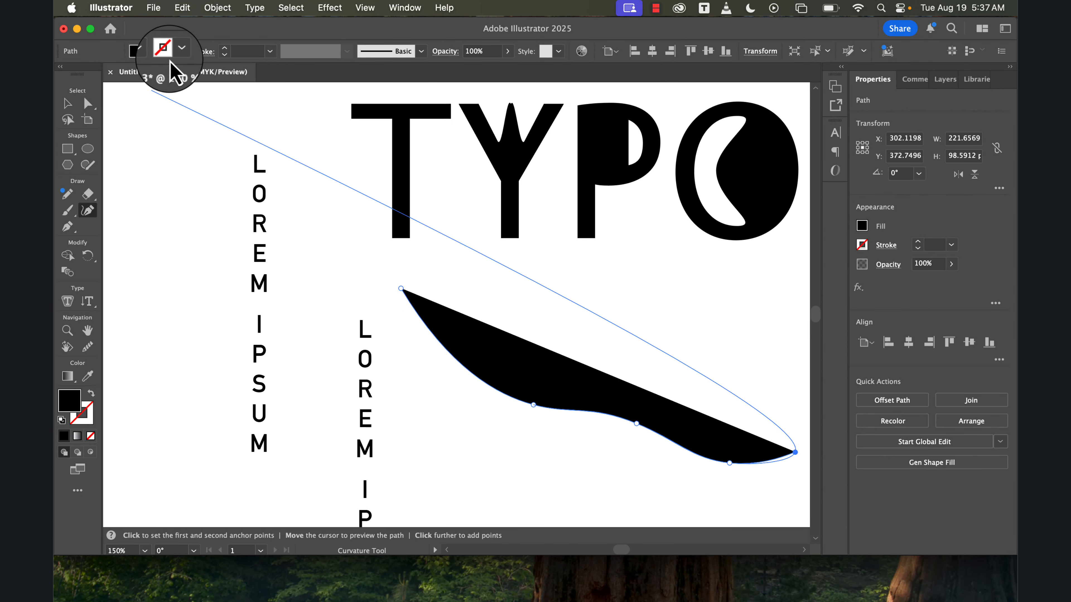
# Remove the fill from the wavy path and give it a dark red stroke.
pyautogui.click(144, 49)
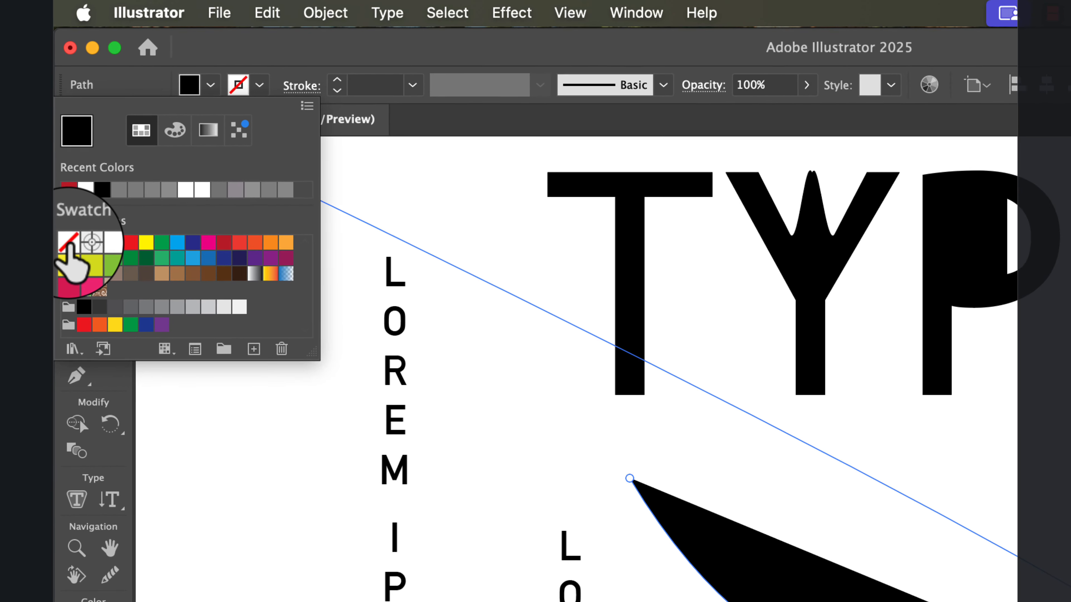
pyautogui.click(62, 146)
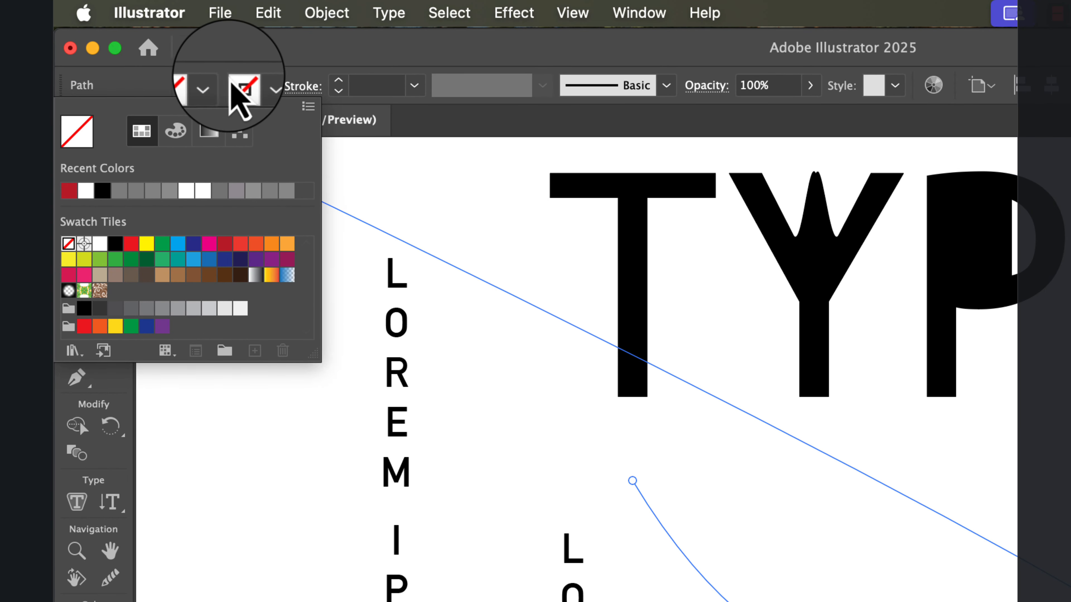
pyautogui.click(260, 88)
pyautogui.click(260, 86)
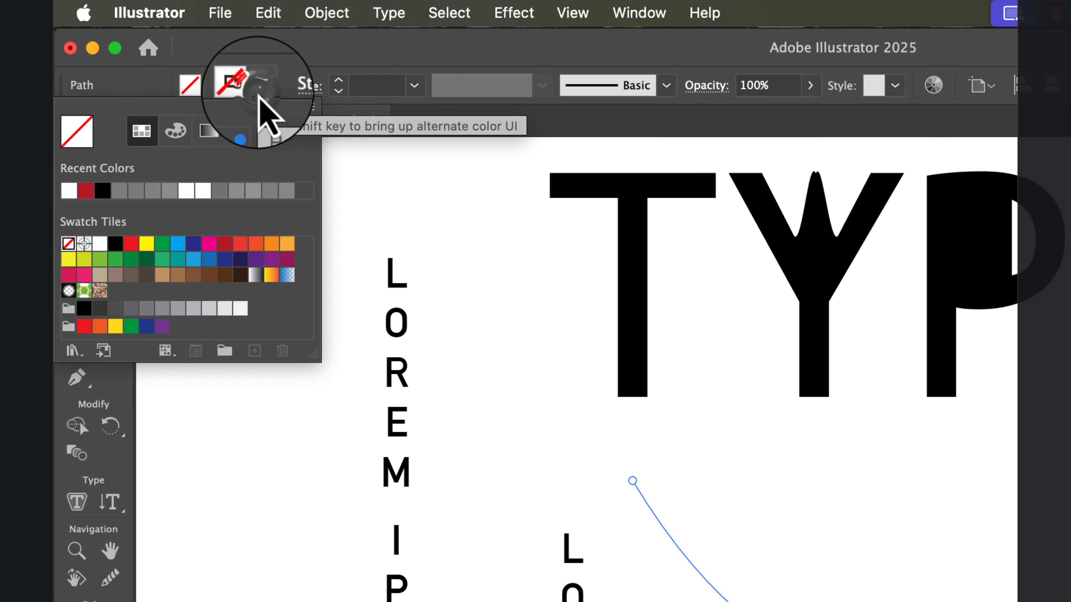
pyautogui.click(90, 195)
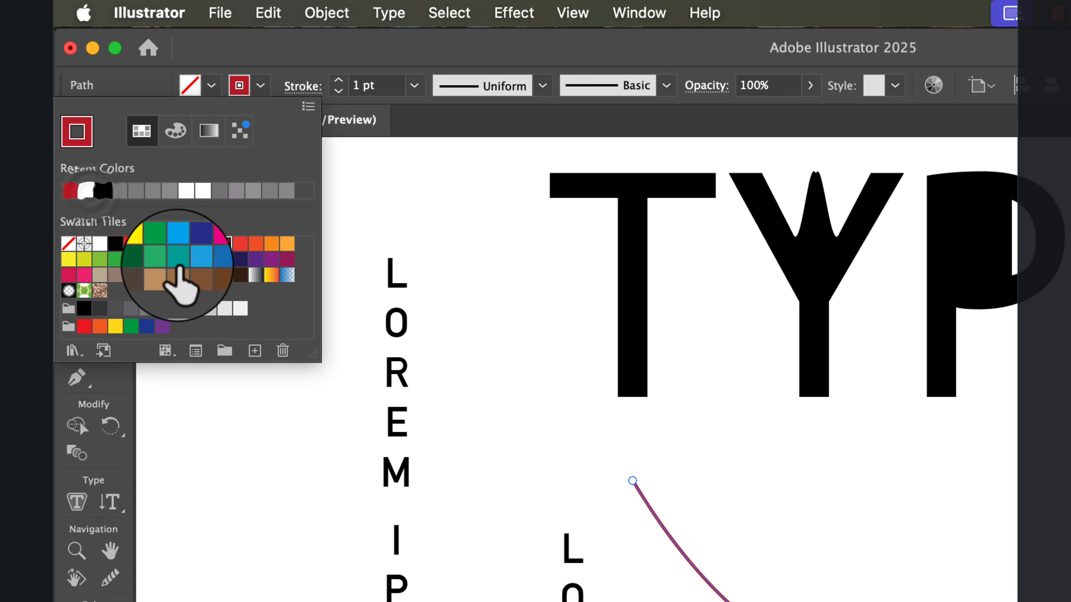
# Set the wavy path's stroke weight to 6 pt and deselect the path.
pyautogui.click(414, 85)
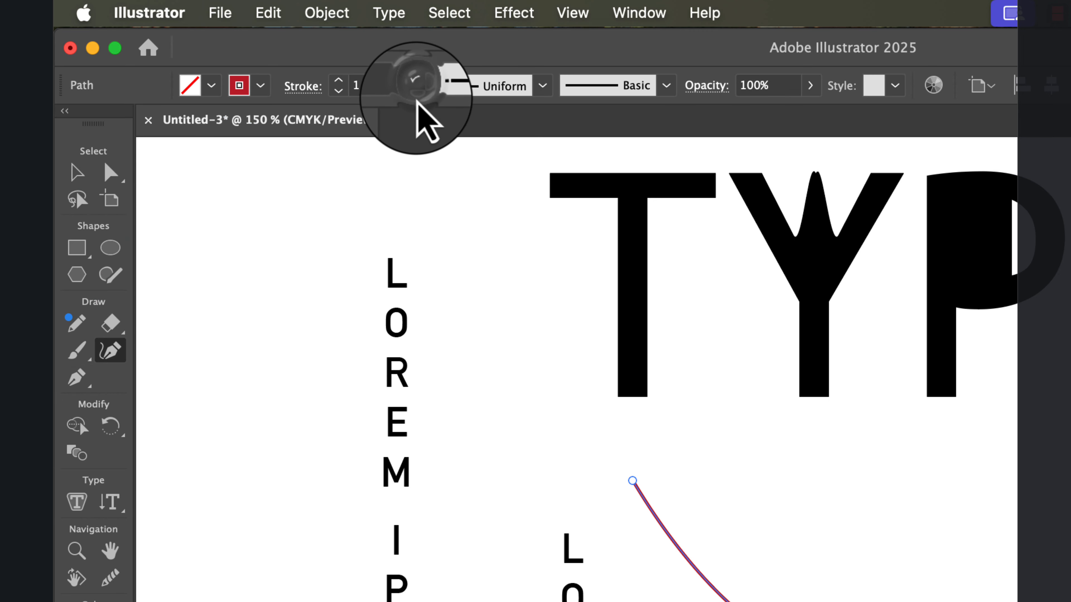
pyautogui.click(437, 310)
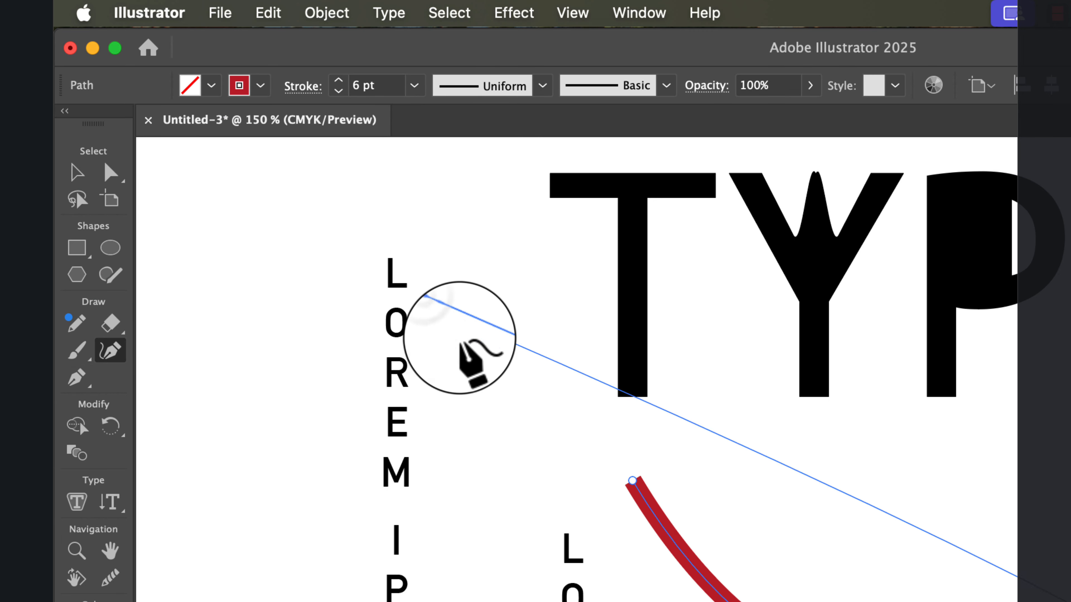
pyautogui.press('v')
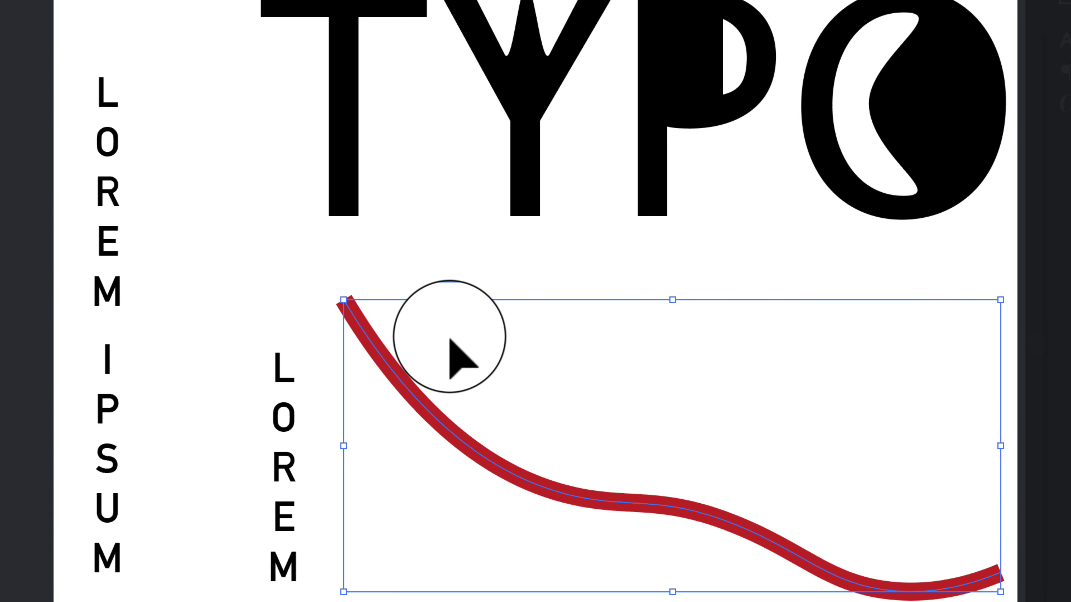
pyautogui.click(867, 581)
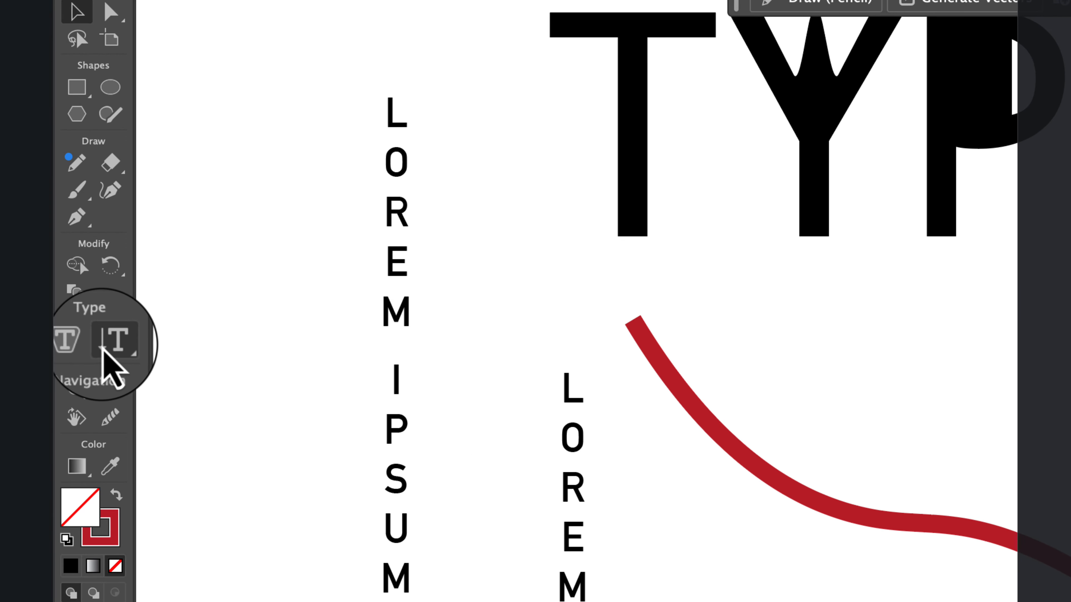
# Place placeholder text along the red wavy path, near its upper end, with the Type on a Path tool.
pyautogui.click(6, 323)
pyautogui.click(107, 285)
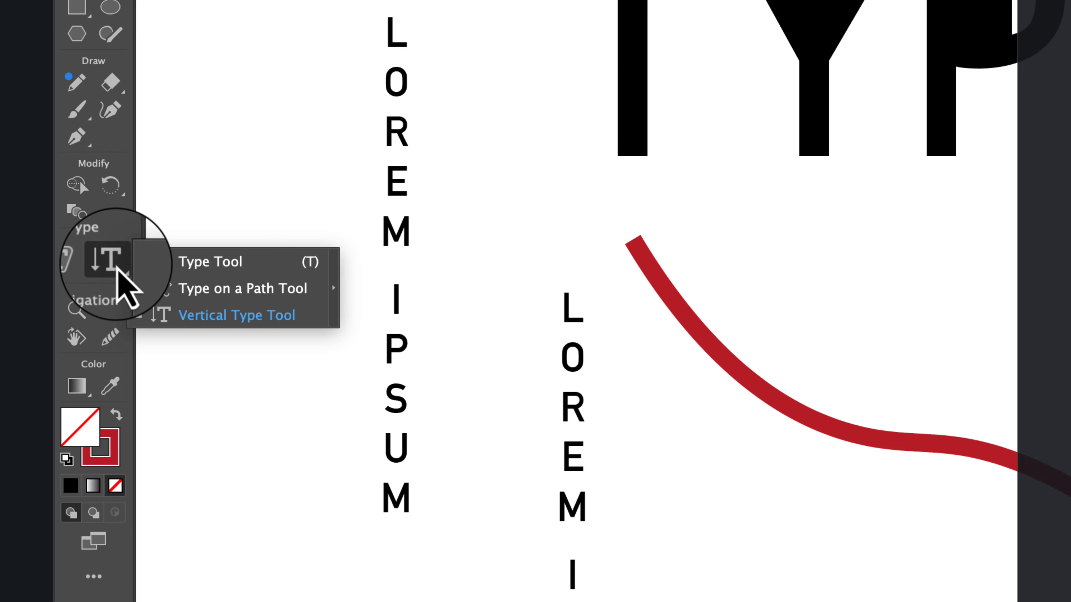
pyautogui.click(118, 270)
pyautogui.click(118, 272)
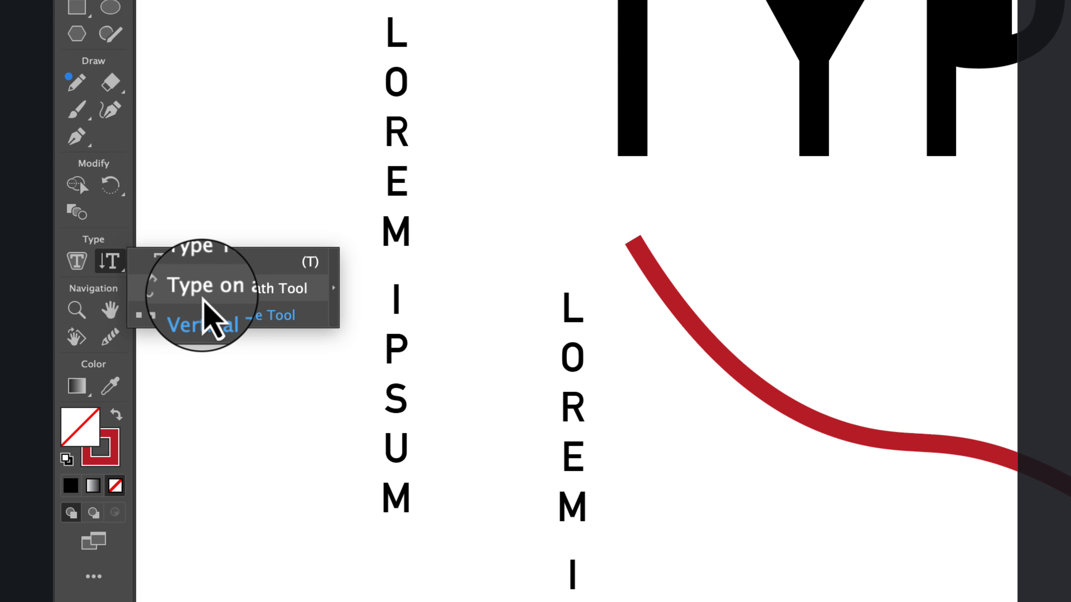
pyautogui.click(202, 295)
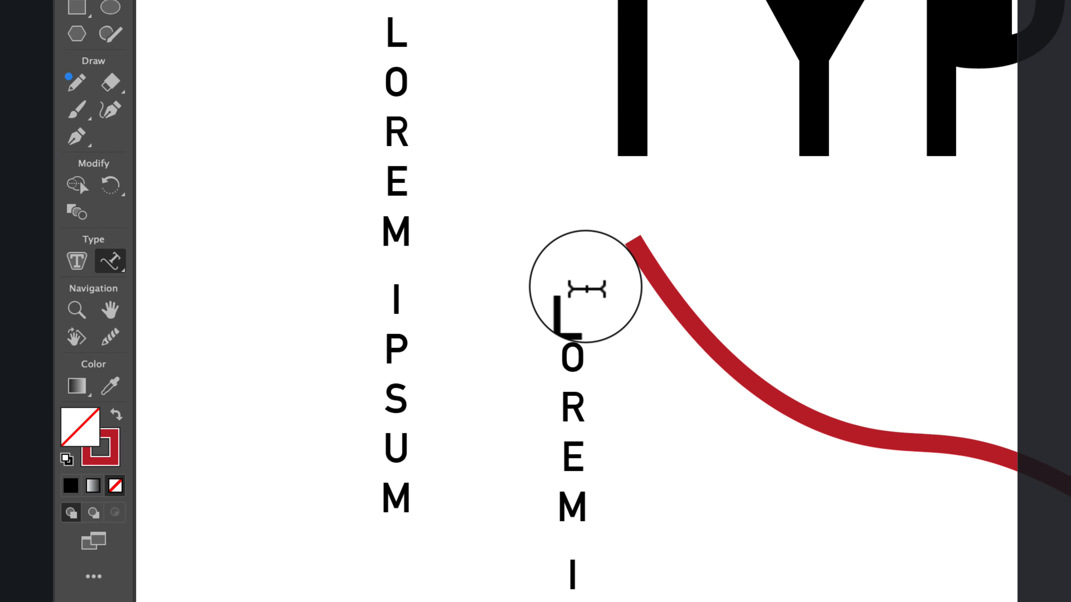
pyautogui.click(659, 271)
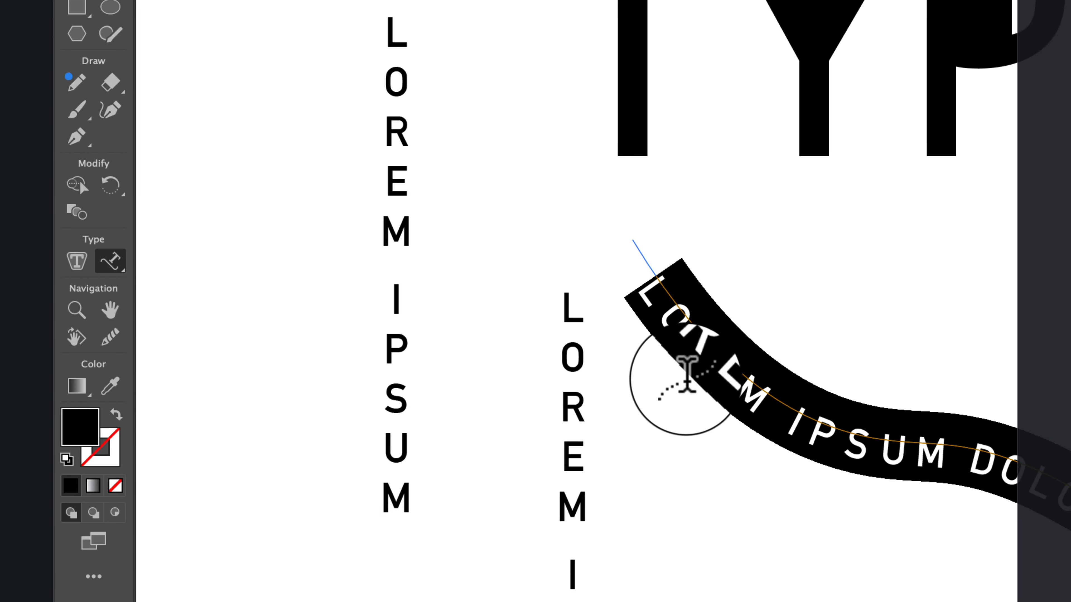
# Replace the placeholder text on the curved path with TYPE YOUR NAME and deselect it.
pyautogui.press('BackSpace')
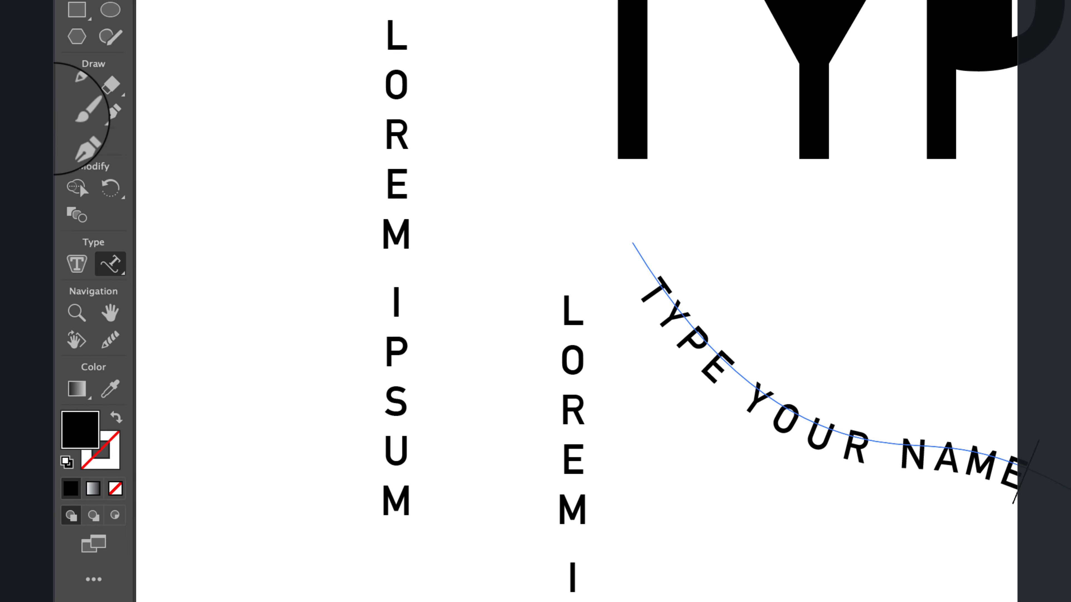
pyautogui.click(75, 173)
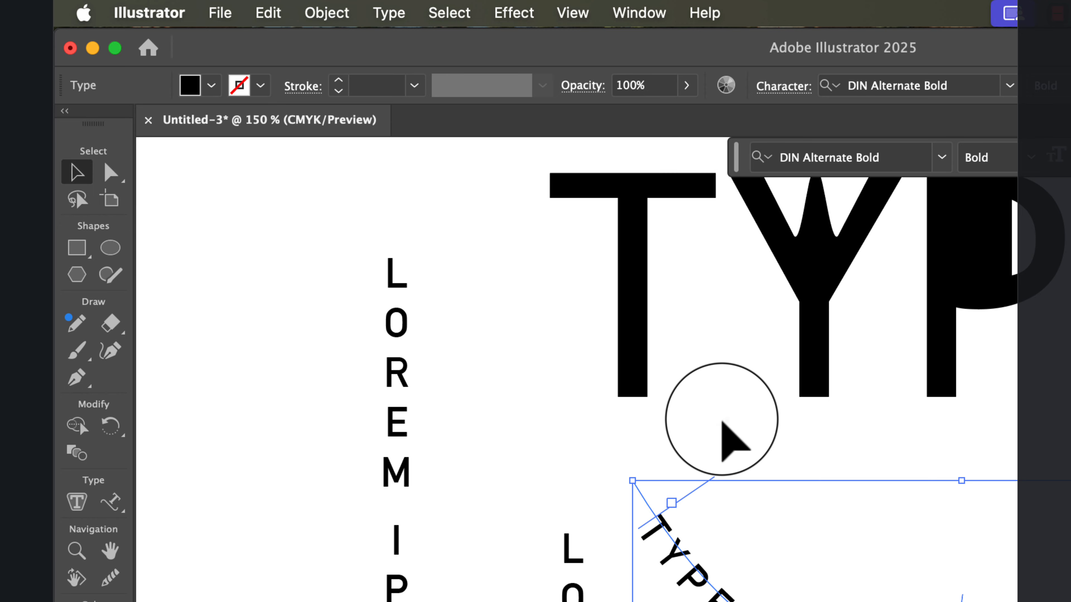
pyautogui.click(616, 491)
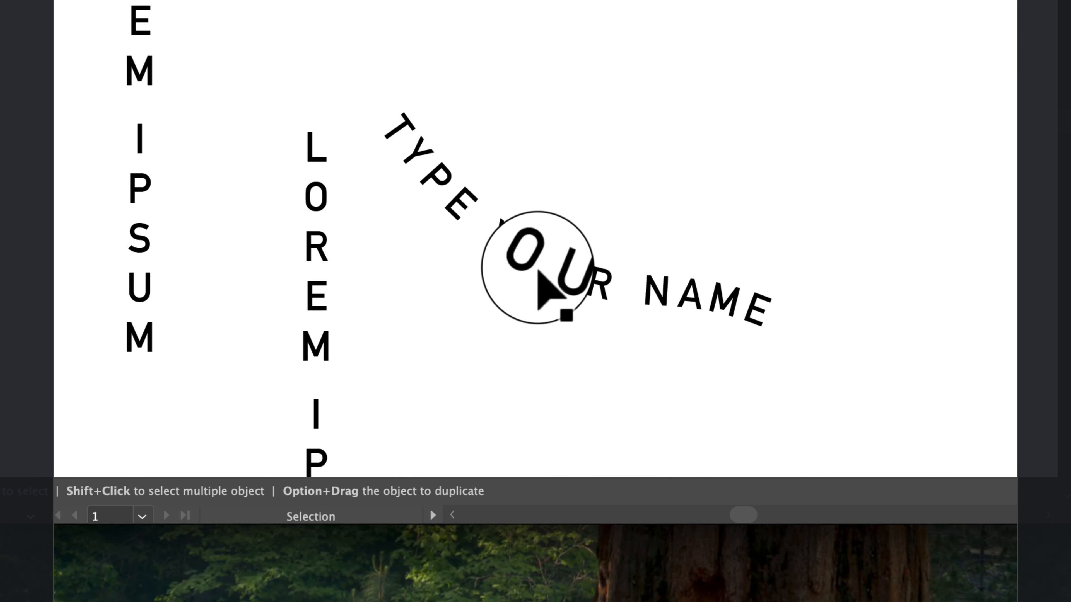
pyautogui.scroll(3, 553, 243)
pyautogui.scroll(-3, 554, 243)
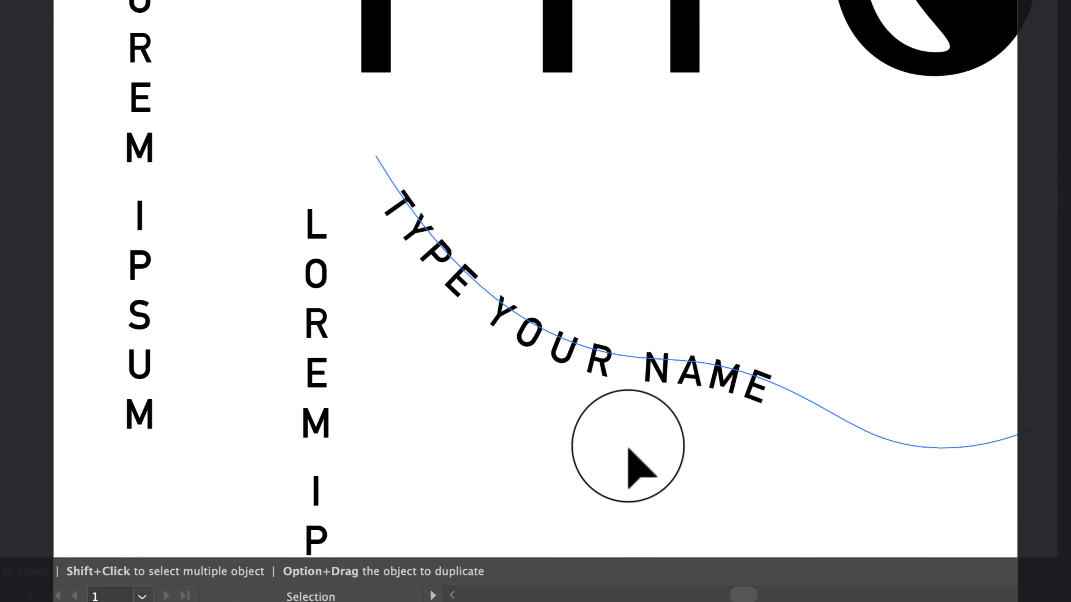